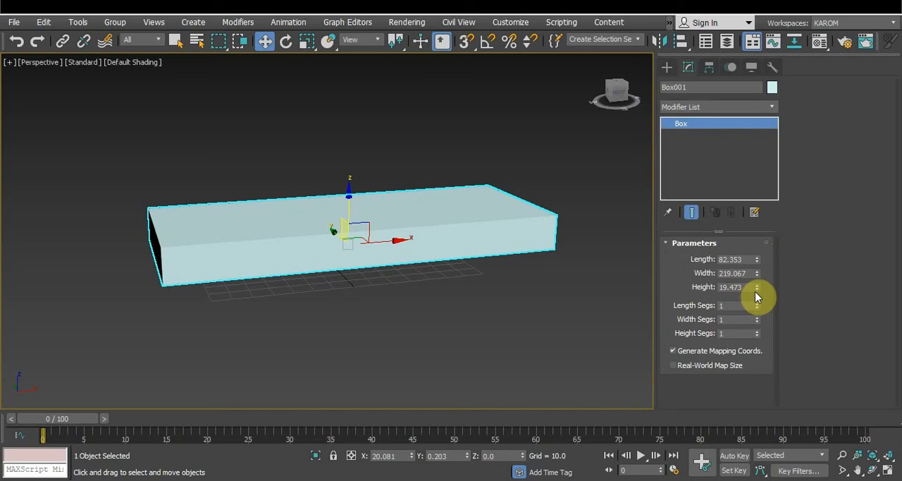
# Set the box's height to 15 and increase its length to about 91.4
pyautogui.doubleClick(733, 287)
pyautogui.write('15')
pyautogui.press('Return')
pyautogui.keyDown('alt'); pyautogui.moveTo(569, 261); pyautogui.dragTo(473, 359, button='middle'); pyautogui.keyUp('alt')
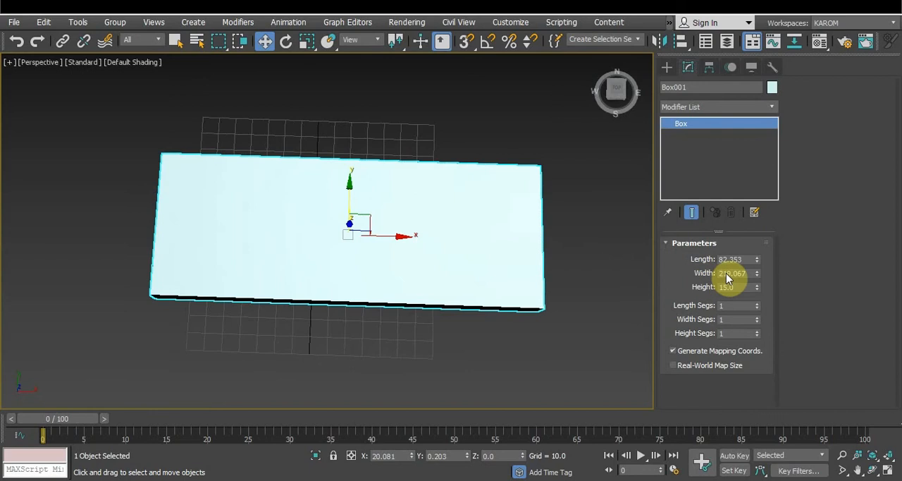
pyautogui.moveTo(757, 270); pyautogui.dragTo(758, 253)
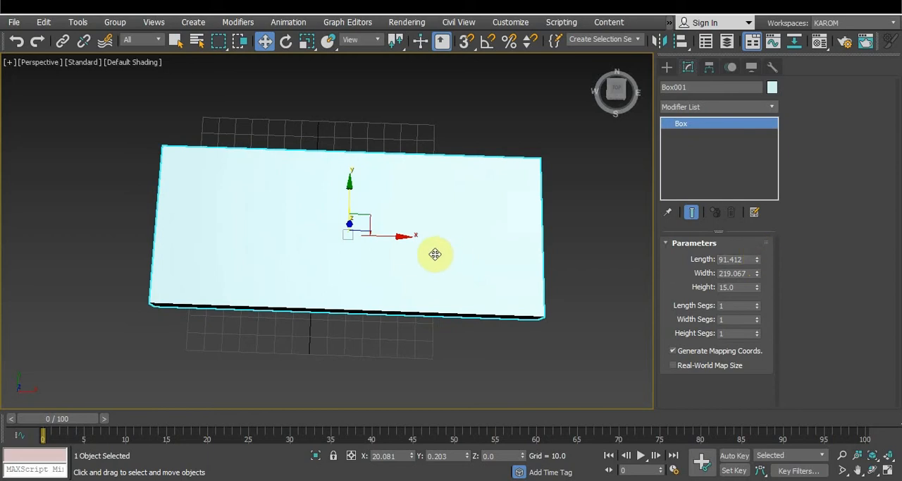
# Convert the box to an Editable Poly
pyautogui.rightClick(438, 231)
pyautogui.moveTo(483, 364)
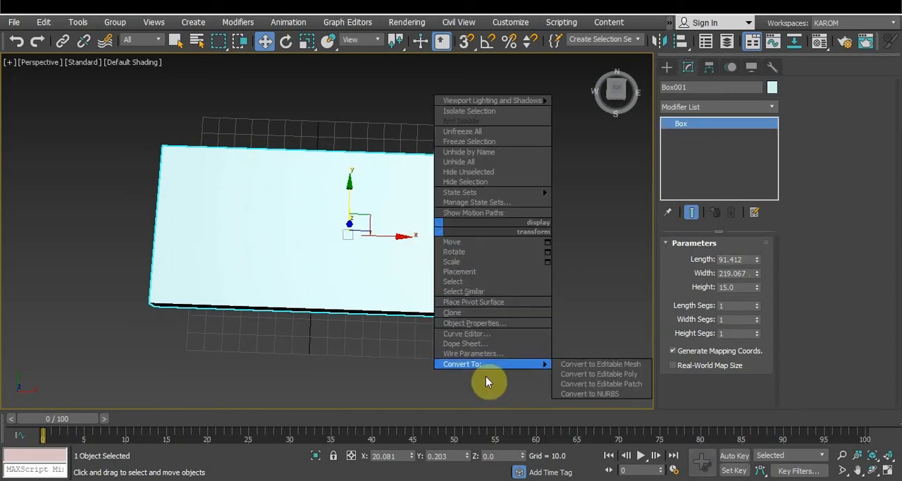
pyautogui.click(573, 375)
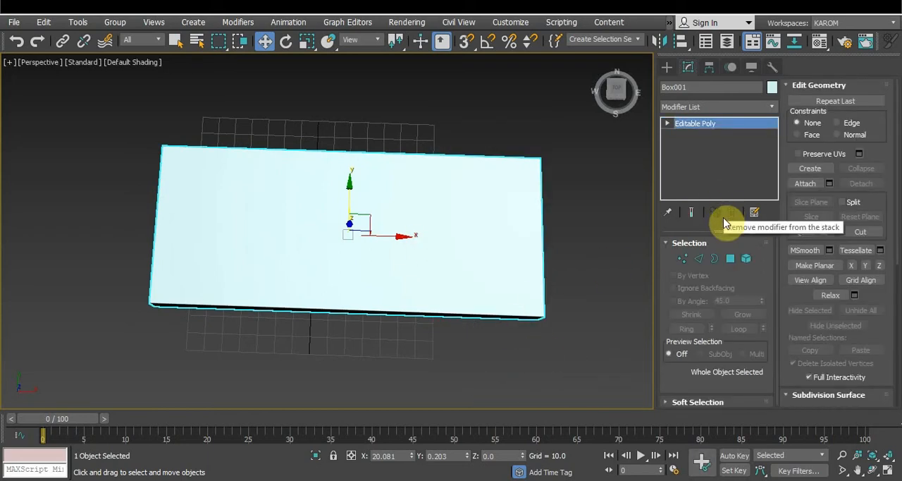
# Connect the box's long front and back edges with 2 segments and a pinch of 80, separating strips for the armrests
pyautogui.click(700, 263)
pyautogui.moveTo(343, 108); pyautogui.dragTo(320, 378)
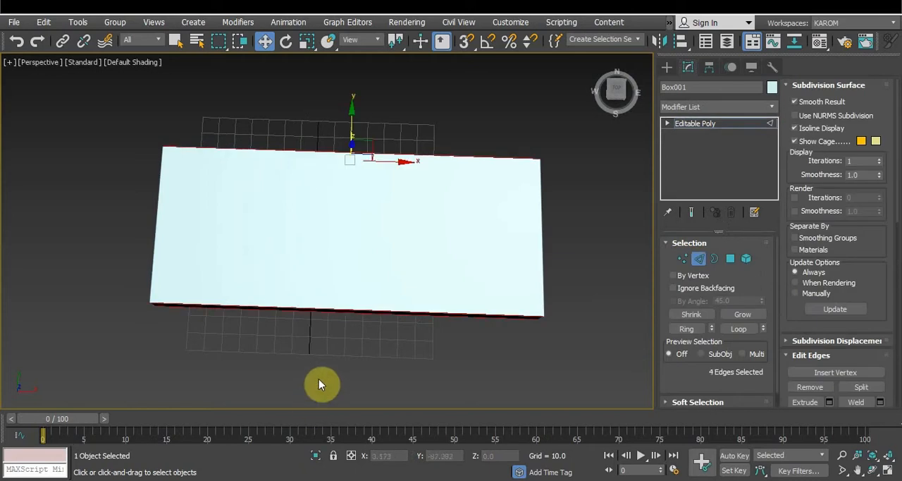
pyautogui.scroll(-5, 873, 328)
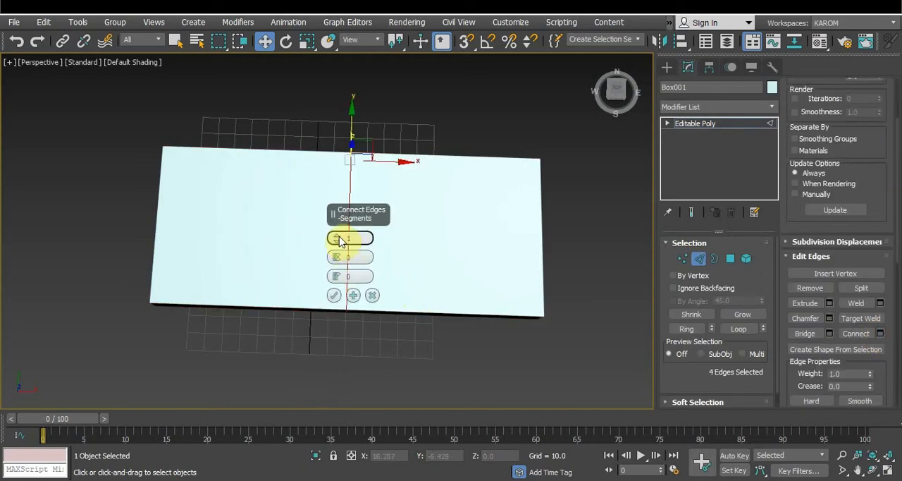
pyautogui.click(339, 237)
pyautogui.moveTo(337, 257); pyautogui.dragTo(339, 44)
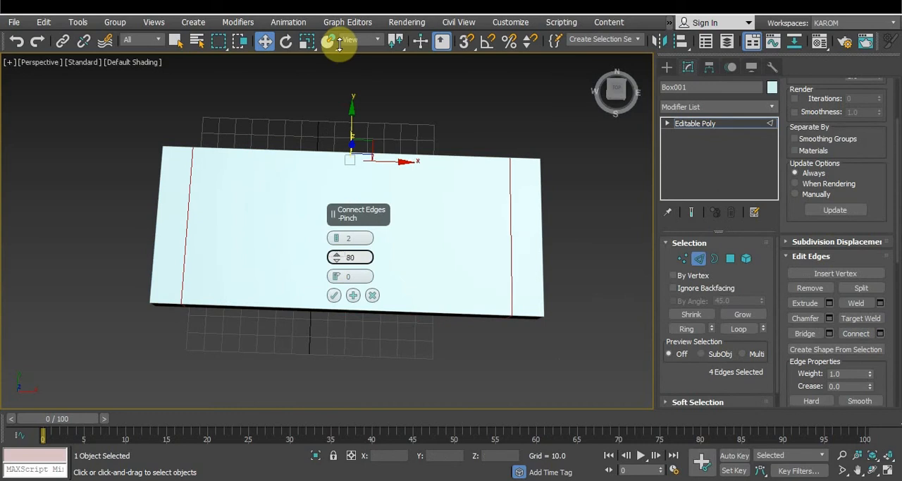
pyautogui.click(332, 296)
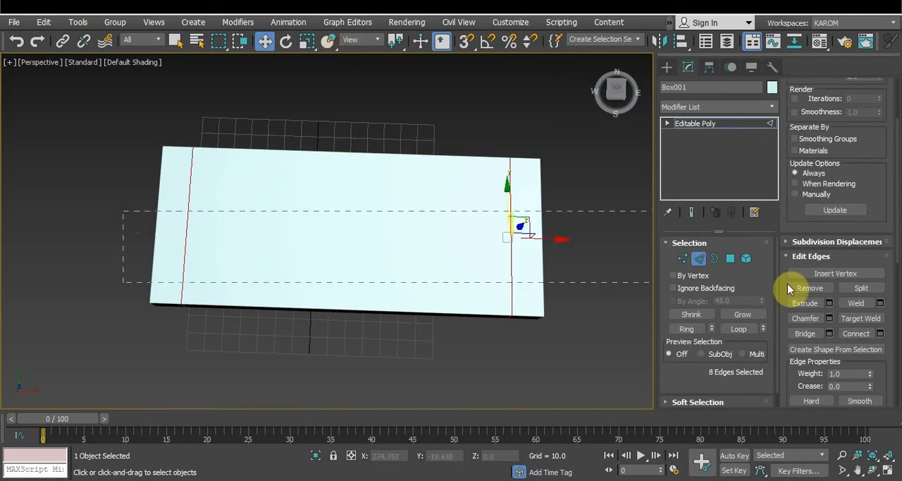
# Connect the edges running front to back with 1 segment, pinch 0 and slide 71, creating a lengthwise loop near the back
pyautogui.click(885, 333)
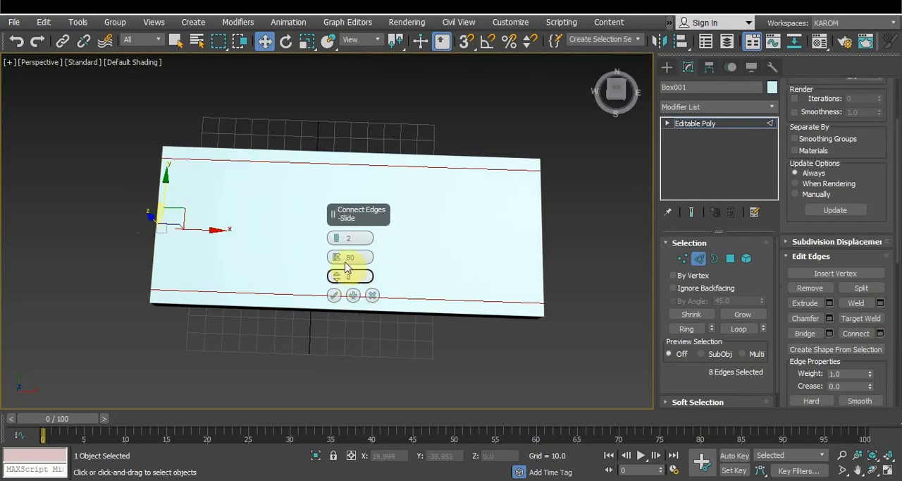
pyautogui.moveTo(336, 241); pyautogui.dragTo(345, 88)
pyautogui.rightClick(337, 257)
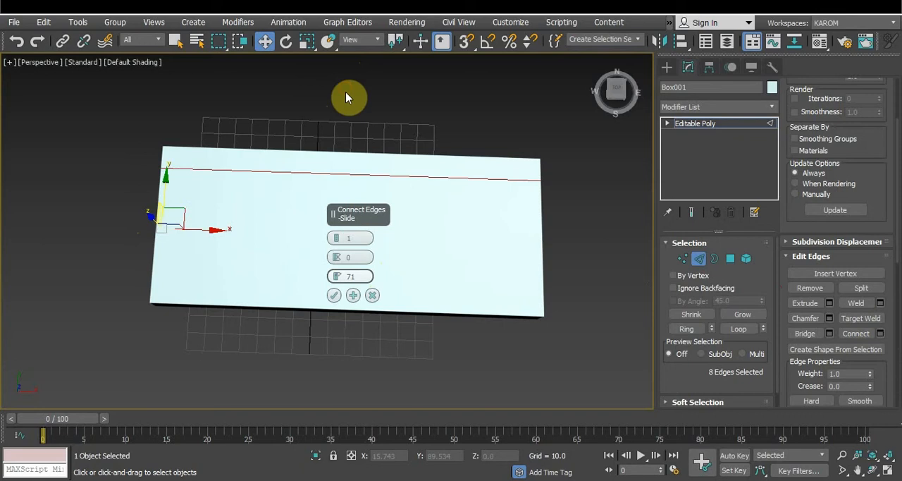
pyautogui.press('t')
pyautogui.click(334, 295)
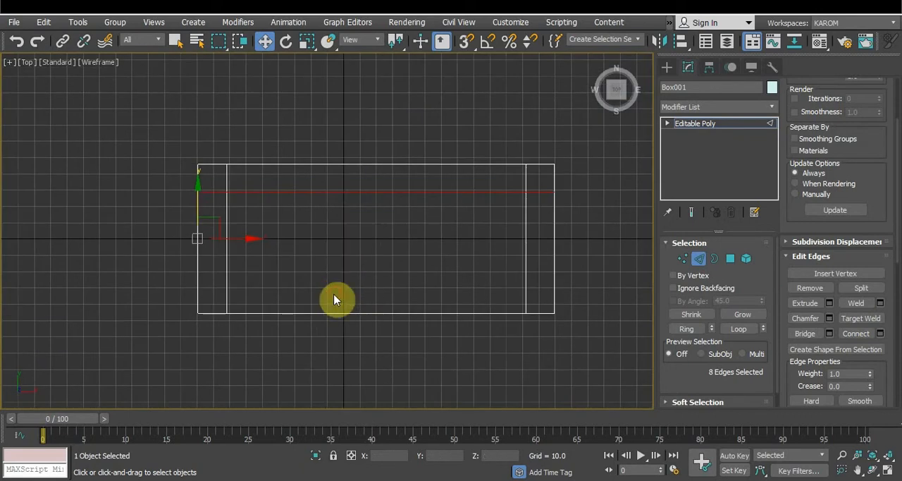
pyautogui.click(329, 347)
pyautogui.press('p')
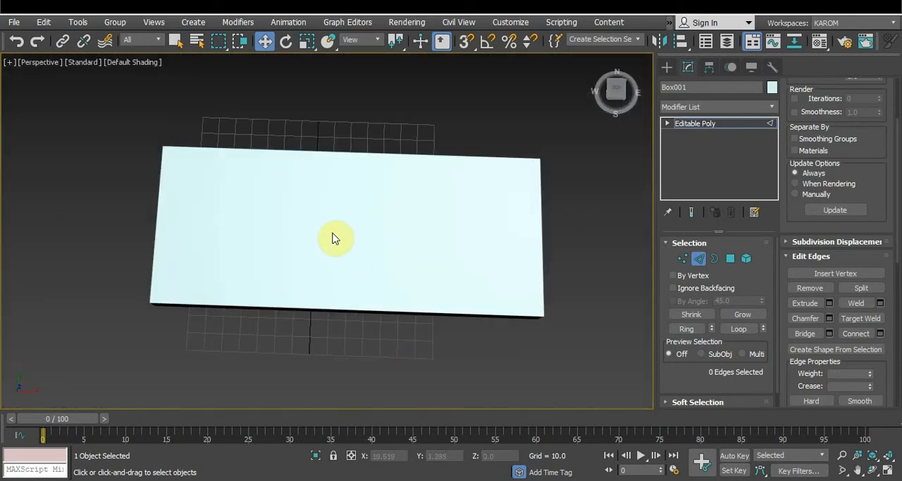
# Show edged faces and select the five top polygons along the back and both sides of the box
pyautogui.press('F4')
pyautogui.moveTo(322, 369)
pyautogui.keyDown('alt'); pyautogui.mouseDown(button='middle')
pyautogui.moveTo(397, 336)
pyautogui.moveTo(539, 215)
pyautogui.mouseUp(button='middle'); pyautogui.keyUp('alt')
pyautogui.press('2')
pyautogui.press('4')
pyautogui.click(540, 215)
pyautogui.keyDown('ctrl'); pyautogui.click(483, 147); pyautogui.keyUp('ctrl')
pyautogui.keyDown('ctrl'); pyautogui.click(273, 187); pyautogui.keyUp('ctrl')
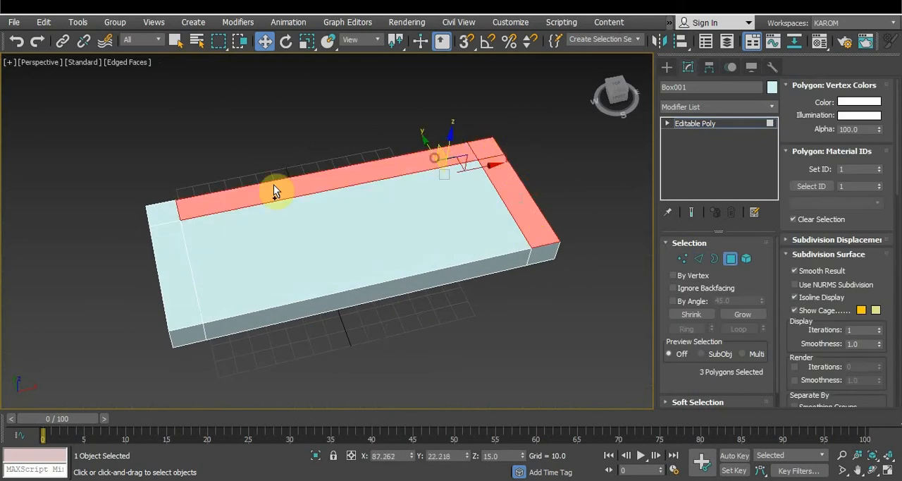
pyautogui.keyDown('ctrl'); pyautogui.click(154, 209); pyautogui.keyUp('ctrl')
pyautogui.keyDown('ctrl'); pyautogui.click(191, 312); pyautogui.keyUp('ctrl')
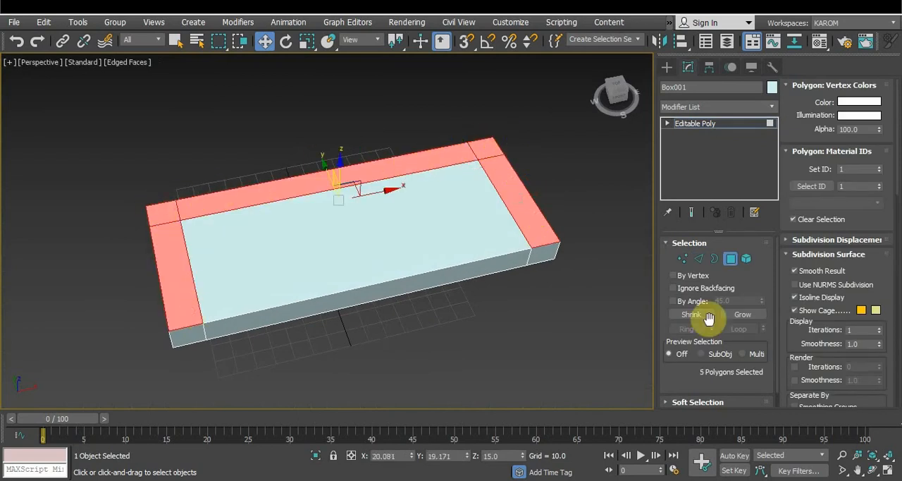
# Bevel the five selected polygons with a height of 34 and an outline of 0 to form the armrests and back
pyautogui.scroll(-3, 820, 343)
pyautogui.scroll(-13, 820, 344)
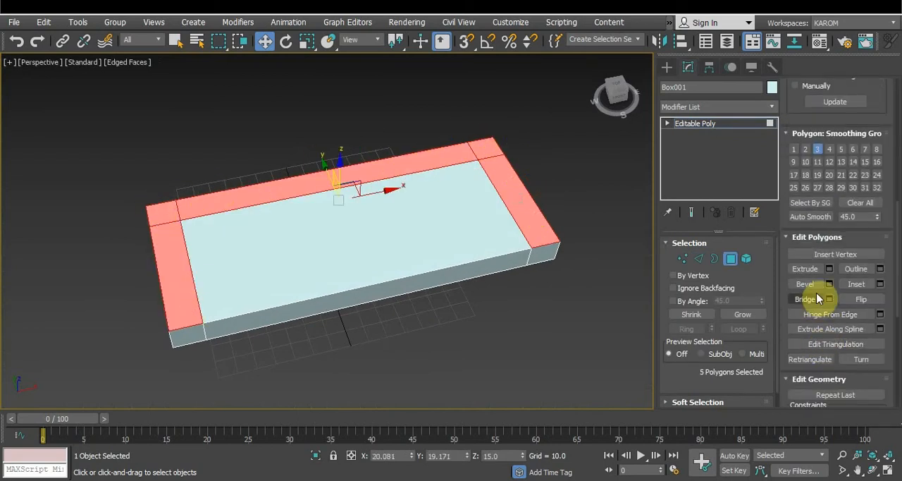
pyautogui.click(829, 283)
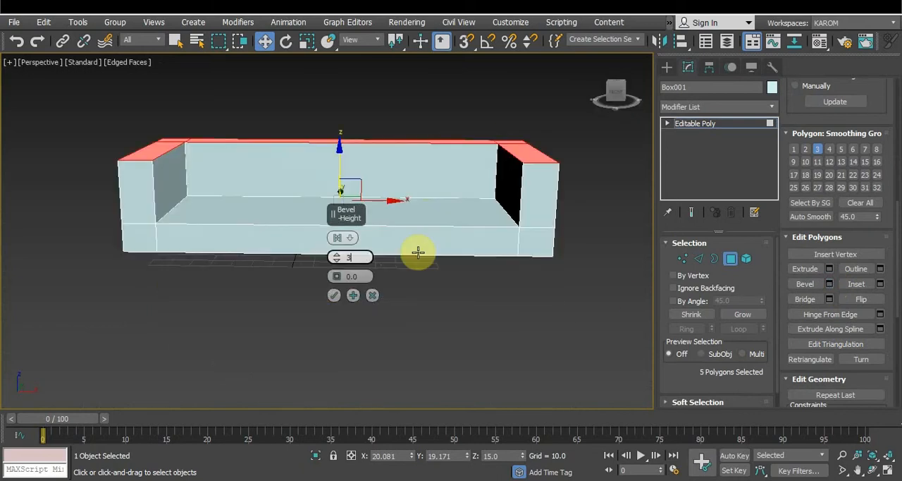
pyautogui.press('Return')
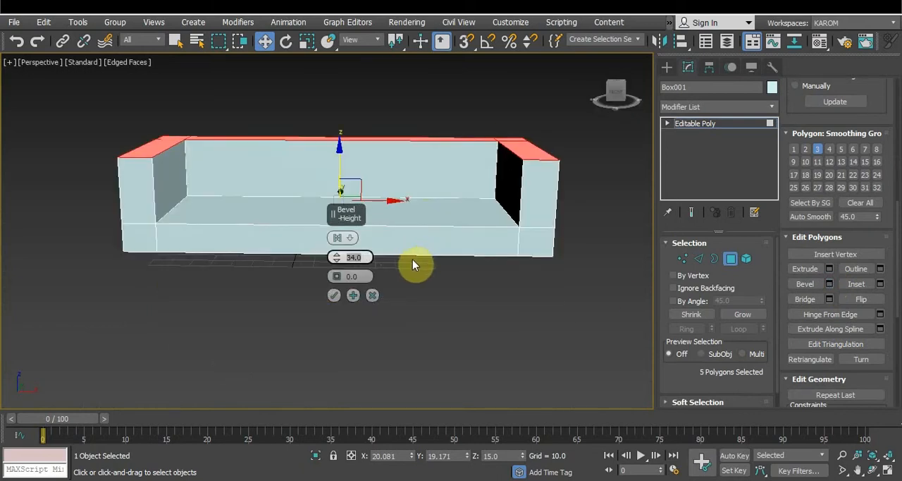
pyautogui.click(334, 295)
# Select the three top polygons of the sofa's back and move them backward about 3.4 units along Y
pyautogui.click(382, 310)
pyautogui.keyDown('alt'); pyautogui.moveTo(372, 254); pyautogui.dragTo(379, 294, button='middle'); pyautogui.keyUp('alt')
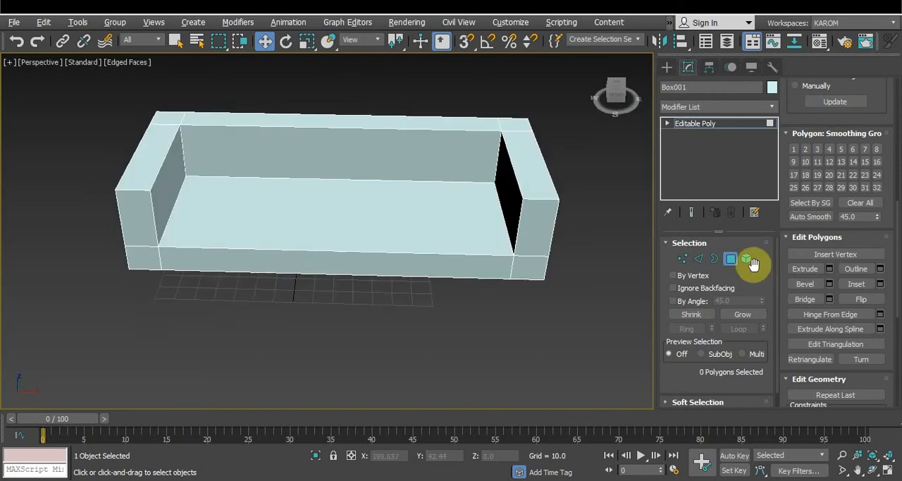
pyautogui.click(515, 127)
pyautogui.keyDown('ctrl'); pyautogui.click(430, 117); pyautogui.keyUp('ctrl')
pyautogui.keyDown('ctrl'); pyautogui.click(169, 117); pyautogui.keyUp('ctrl')
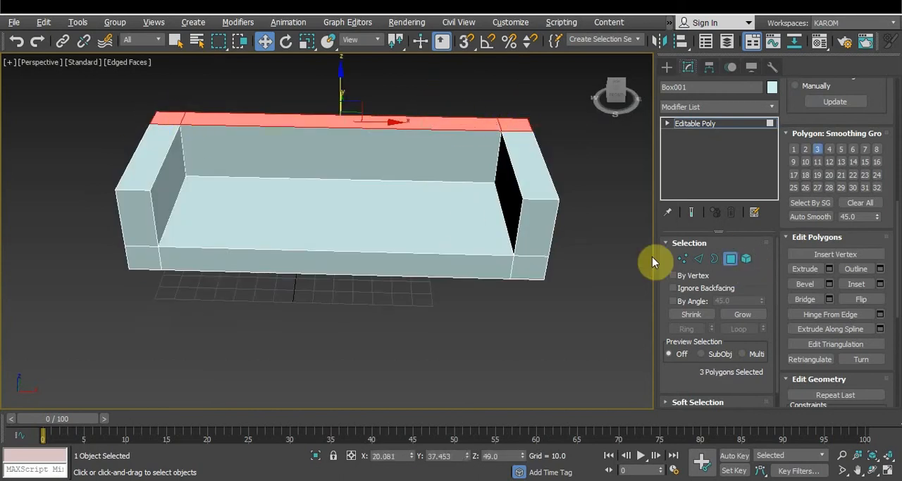
pyautogui.scroll(-3, 824, 381)
pyautogui.scroll(2, 823, 376)
pyautogui.keyDown('alt'); pyautogui.moveTo(606, 282); pyautogui.dragTo(479, 287, button='middle'); pyautogui.keyUp('alt')
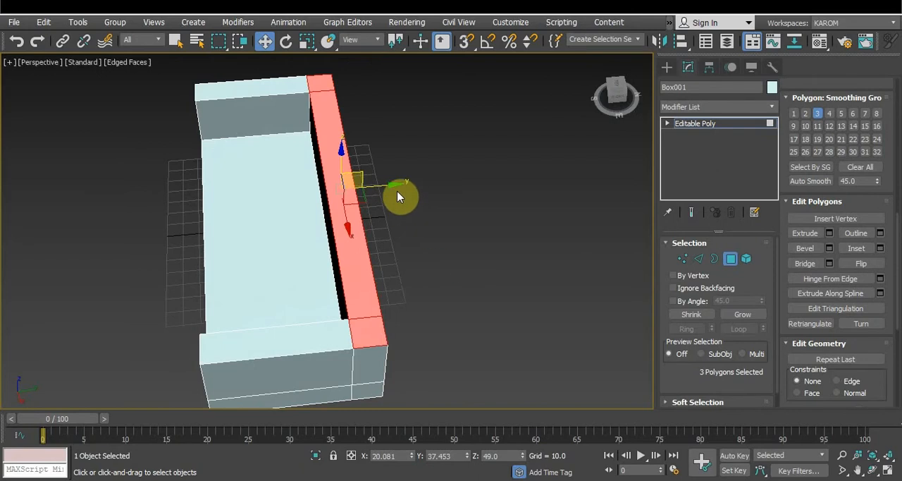
pyautogui.moveTo(398, 185); pyautogui.dragTo(400, 184)
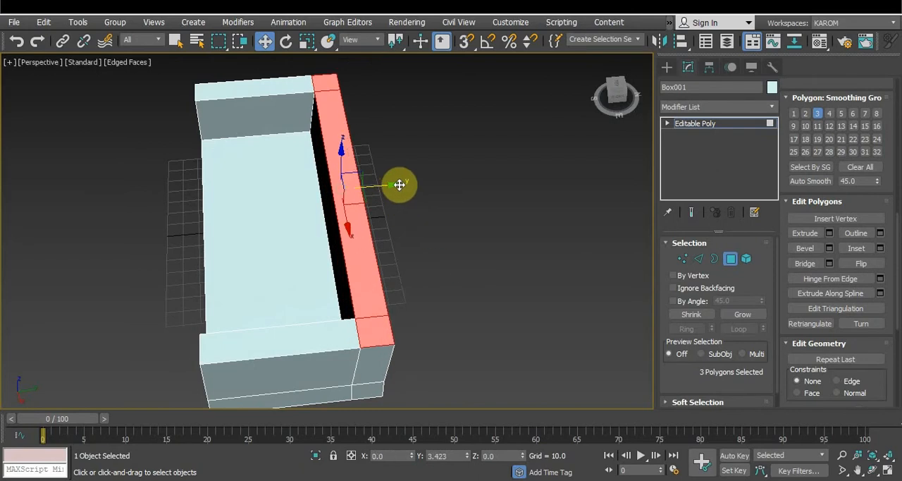
# Raise the back into a taller backrest and move its upper front edges backward about 2.7 units along Y
pyautogui.keyDown('alt'); pyautogui.moveTo(422, 235); pyautogui.dragTo(629, 190, button='middle'); pyautogui.keyUp('alt')
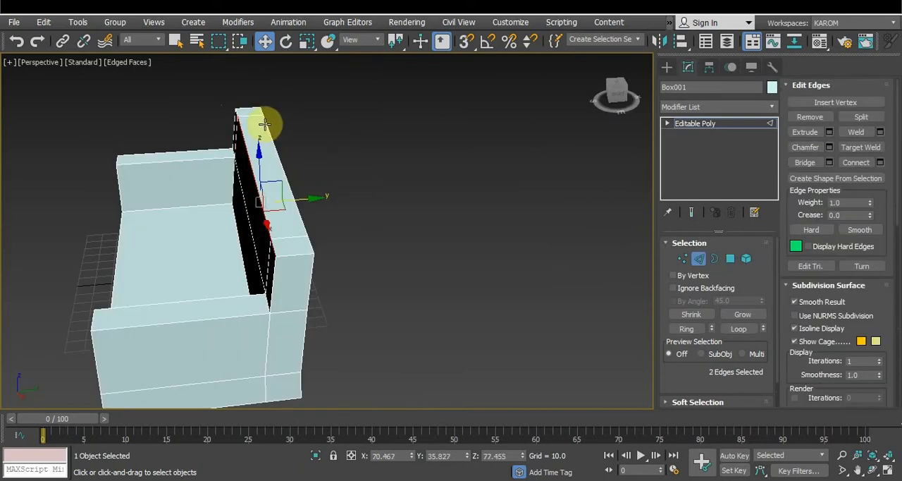
pyautogui.keyDown('ctrl'); pyautogui.click(237, 111); pyautogui.keyUp('ctrl')
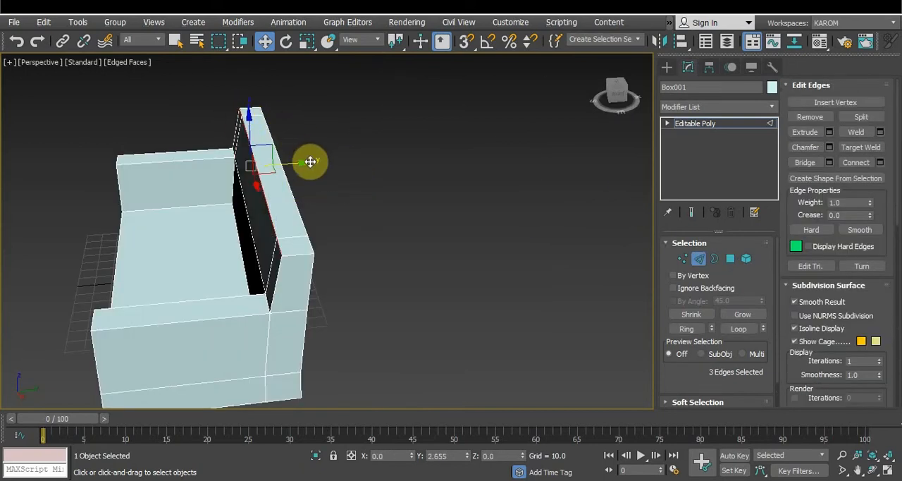
pyautogui.click(377, 215)
pyautogui.keyDown('alt'); pyautogui.moveTo(377, 216); pyautogui.dragTo(480, 225, button='middle'); pyautogui.keyUp('alt')
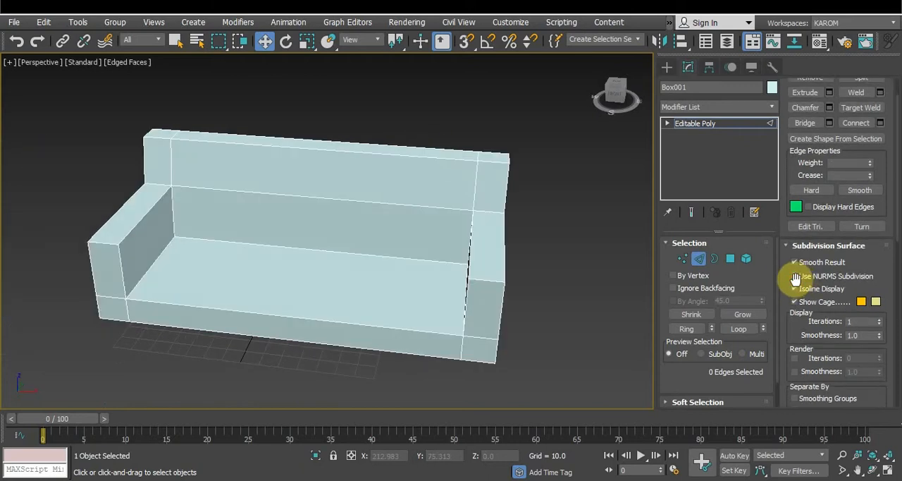
# Try NURMS subdivision on the sofa mesh and switch it off again
pyautogui.click(797, 278)
pyautogui.keyDown('alt'); pyautogui.moveTo(554, 226); pyautogui.dragTo(634, 211, button='middle'); pyautogui.keyUp('alt')
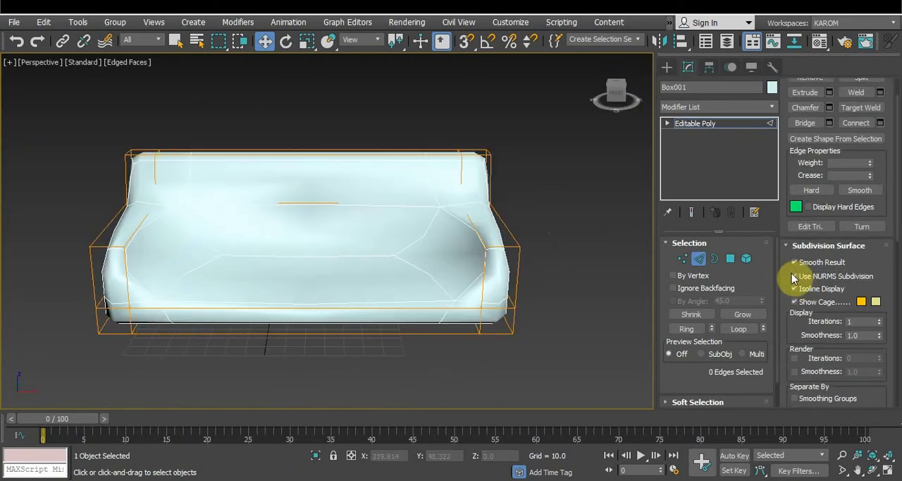
pyautogui.click(794, 277)
# Add a MeshSmooth modifier to the sofa and turn off its effect in the stack
pyautogui.click(689, 107)
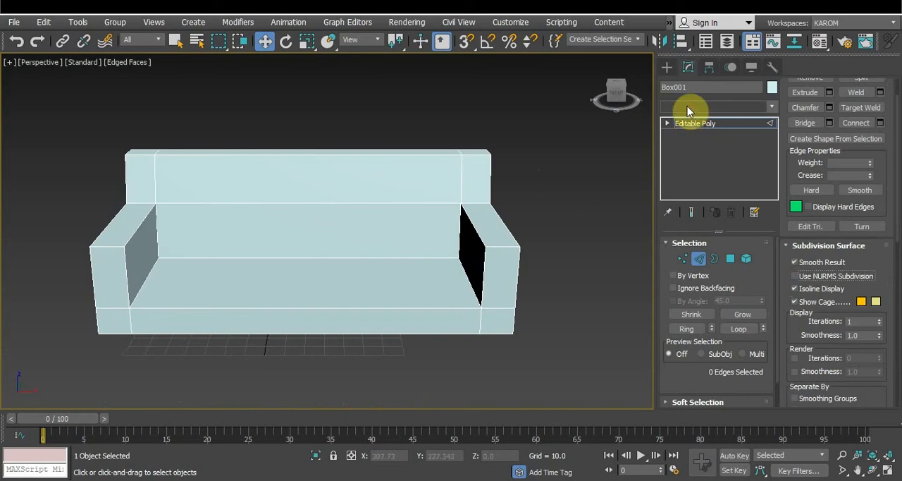
pyautogui.click(688, 402)
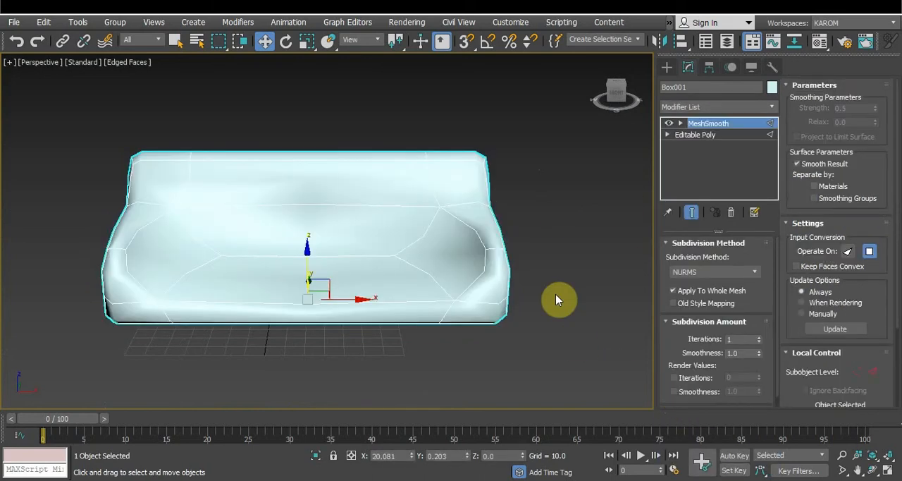
pyautogui.click(668, 125)
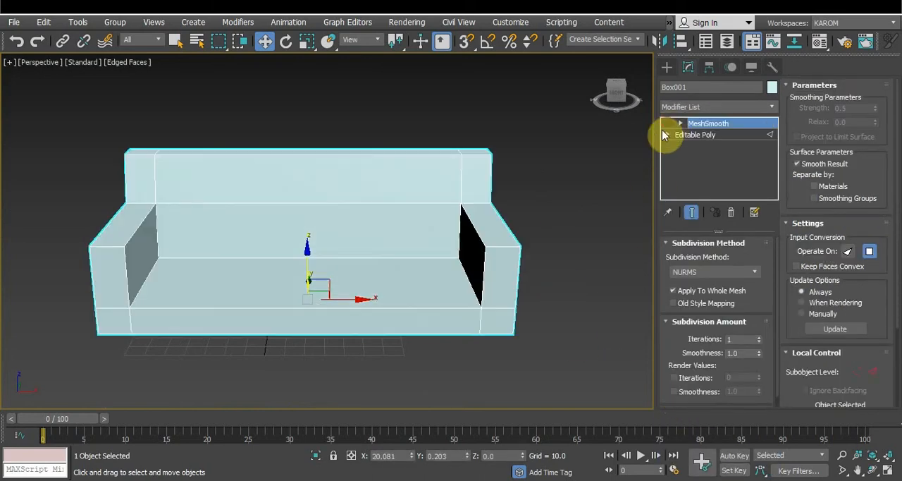
# Return to vertex editing on the Editable Poly in the front view and change the object colour to brick red
pyautogui.press('f')
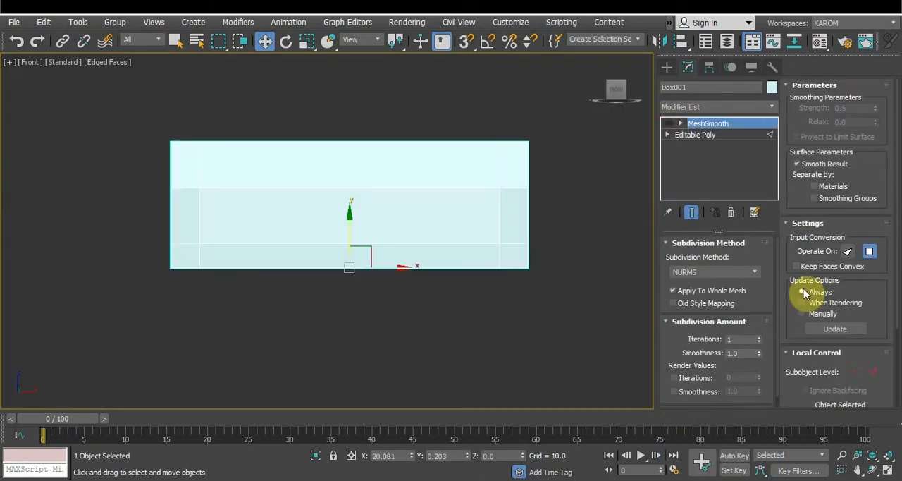
pyautogui.click(708, 135)
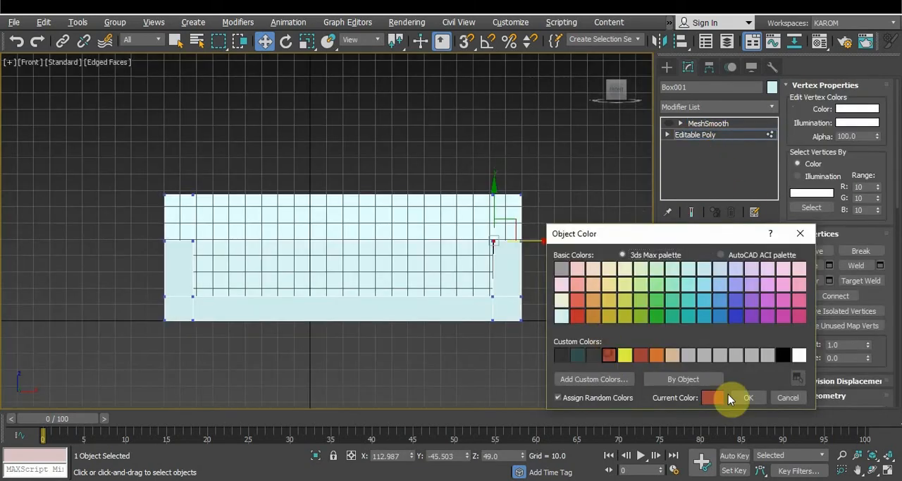
pyautogui.click(731, 397)
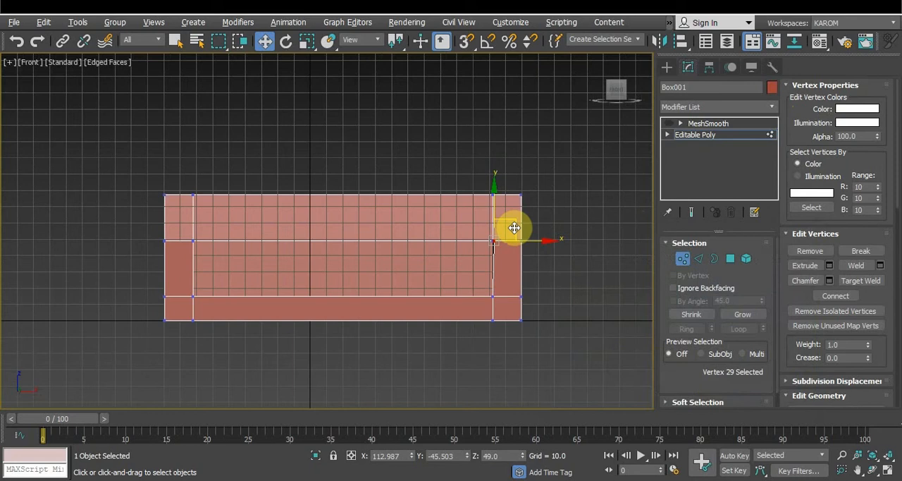
# Hide the grid, select the two inner vertices at the armrest tops and scale them slightly apart along X
pyautogui.press('g')
pyautogui.scroll(2, 514, 227)
pyautogui.scroll(-2, 451, 207)
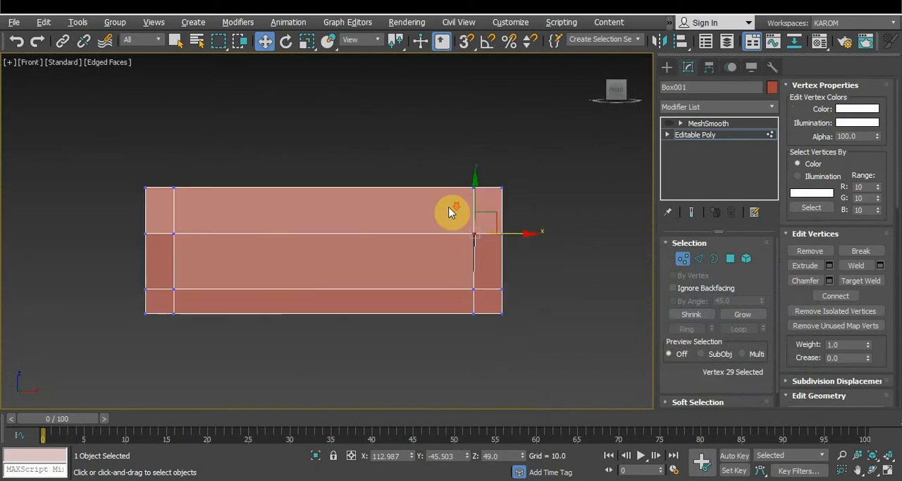
pyautogui.keyDown('ctrl'); pyautogui.click(173, 232); pyautogui.keyUp('ctrl')
pyautogui.press('r')
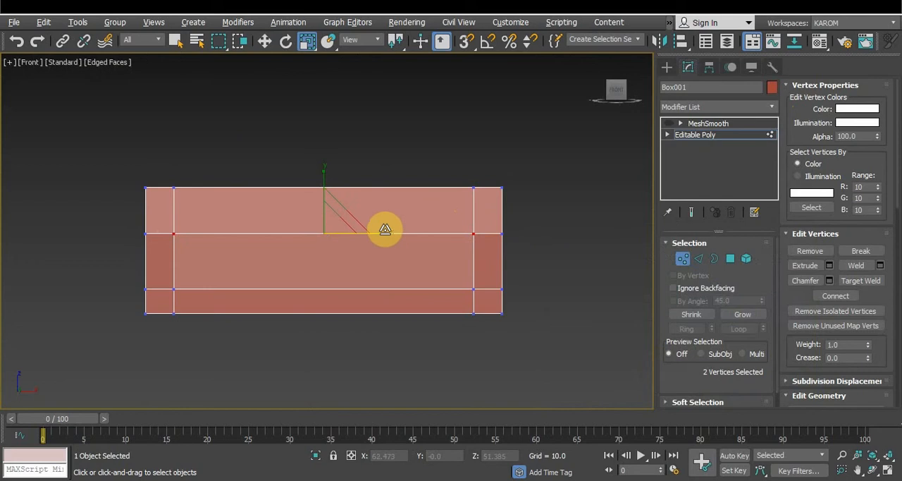
pyautogui.moveTo(379, 233); pyautogui.dragTo(387, 232)
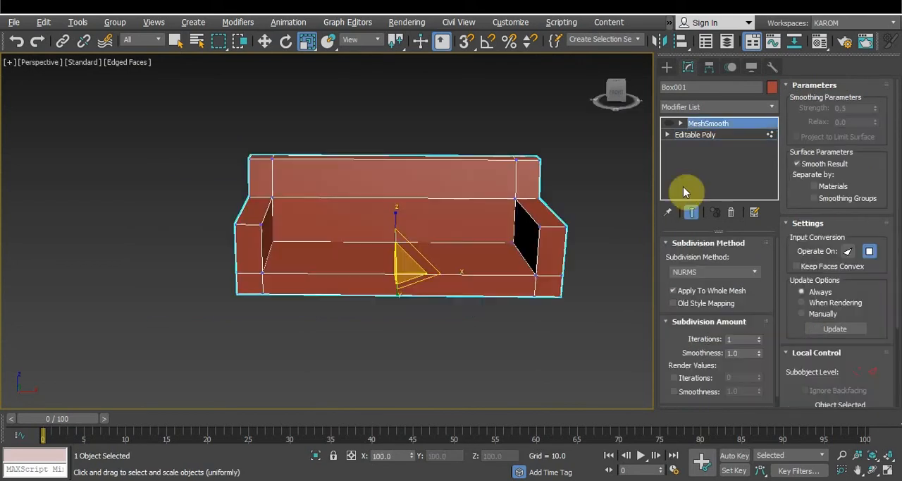
# Return to vertex editing, select the four vertices at the armrests' front top corners and scale them slightly apart along X
pyautogui.click(695, 134)
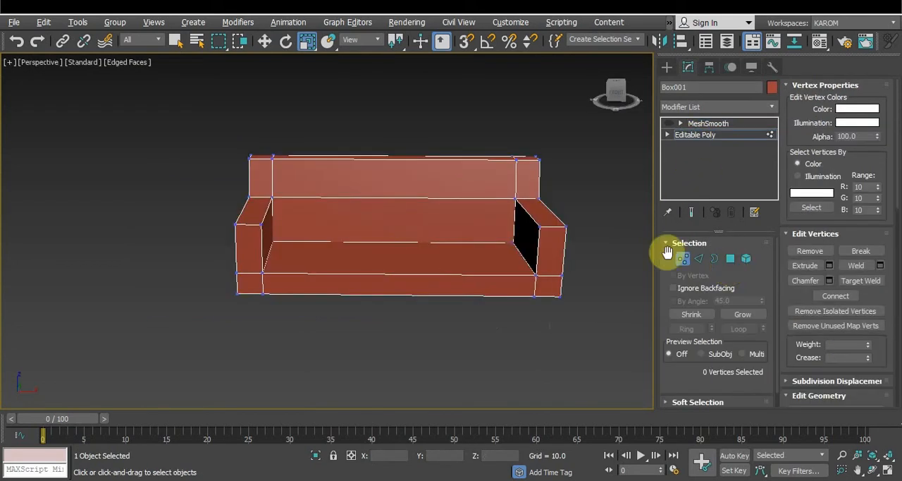
pyautogui.click(683, 258)
pyautogui.click(563, 226)
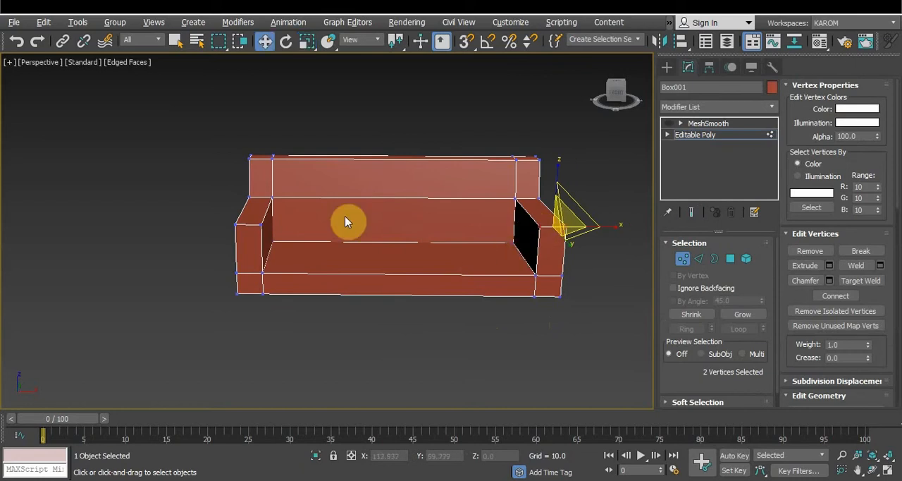
pyautogui.keyDown('ctrl'); pyautogui.click(237, 224); pyautogui.keyUp('ctrl')
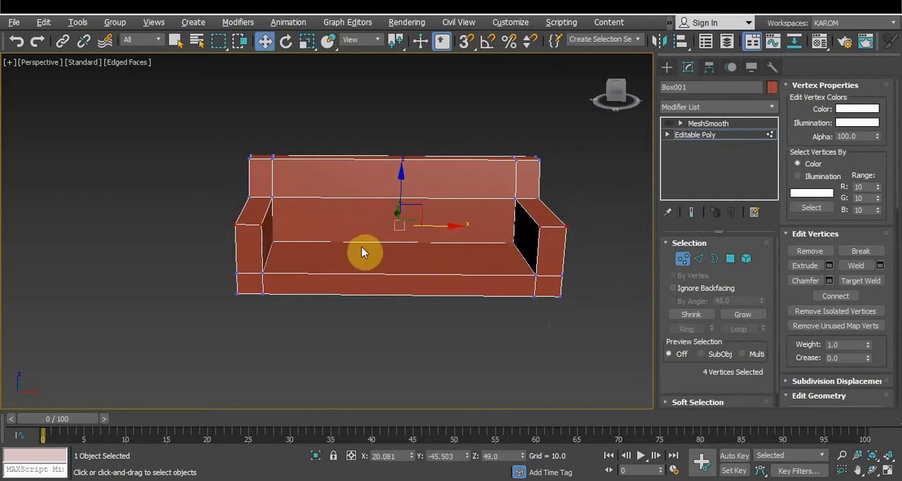
pyautogui.press('r')
pyautogui.moveTo(448, 227); pyautogui.dragTo(464, 228)
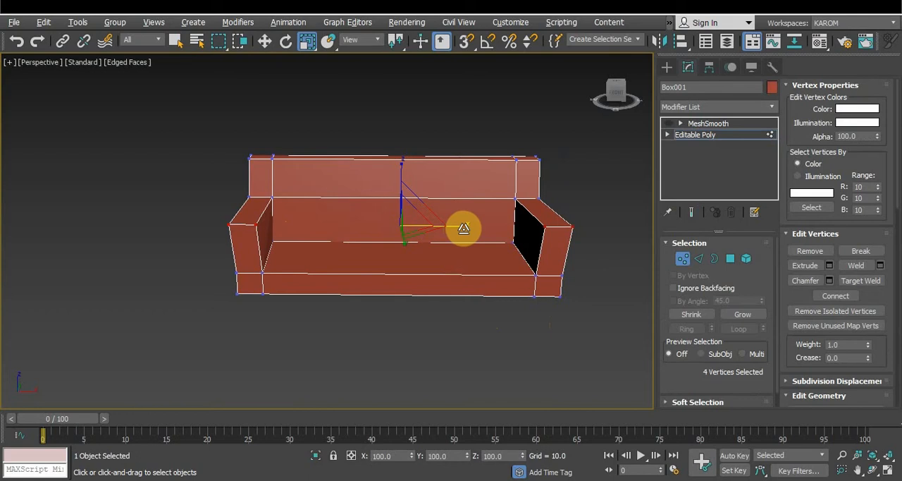
pyautogui.click(676, 125)
# Reselect the sofa and select the edges running lengthwise along the seat and backrest at the Editable Poly's edge level
pyautogui.click(549, 314)
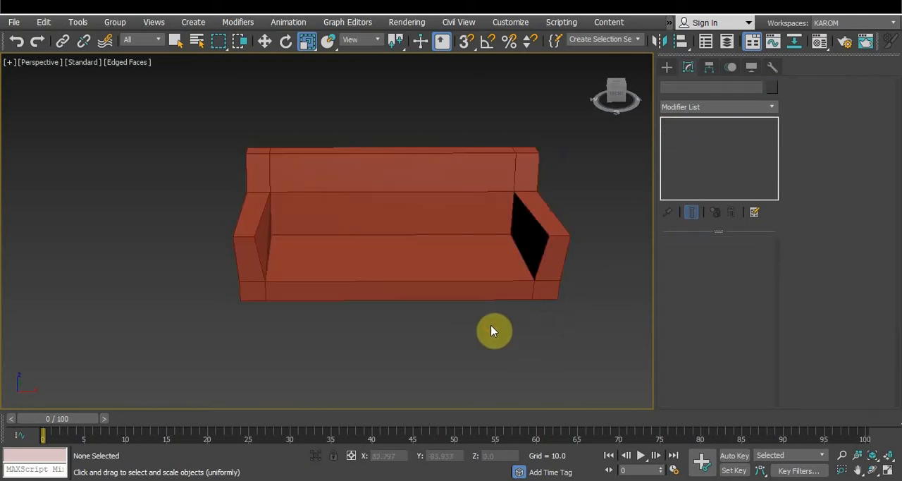
pyautogui.click(462, 244)
pyautogui.click(714, 136)
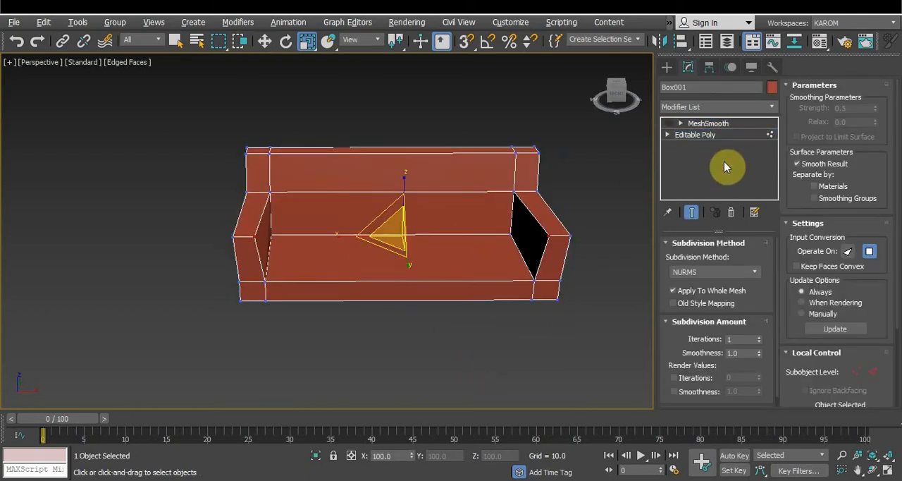
pyautogui.click(699, 259)
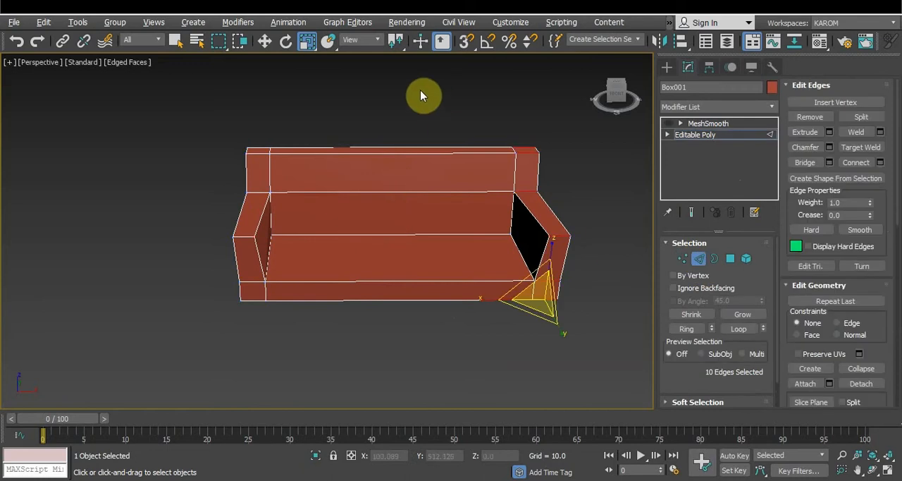
# Compare the smoothed end result with the base mesh while MeshSmooth is on, finishing with MeshSmooth switched off
pyautogui.click(691, 212)
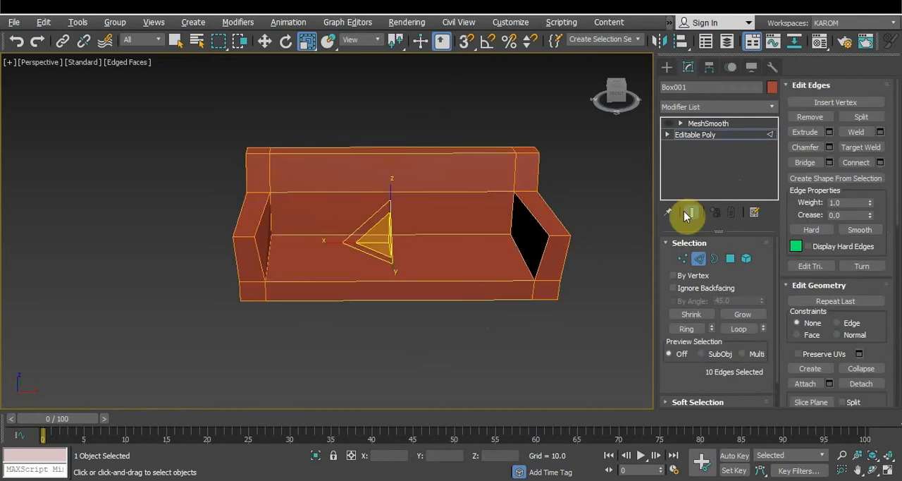
pyautogui.click(678, 125)
pyautogui.click(671, 123)
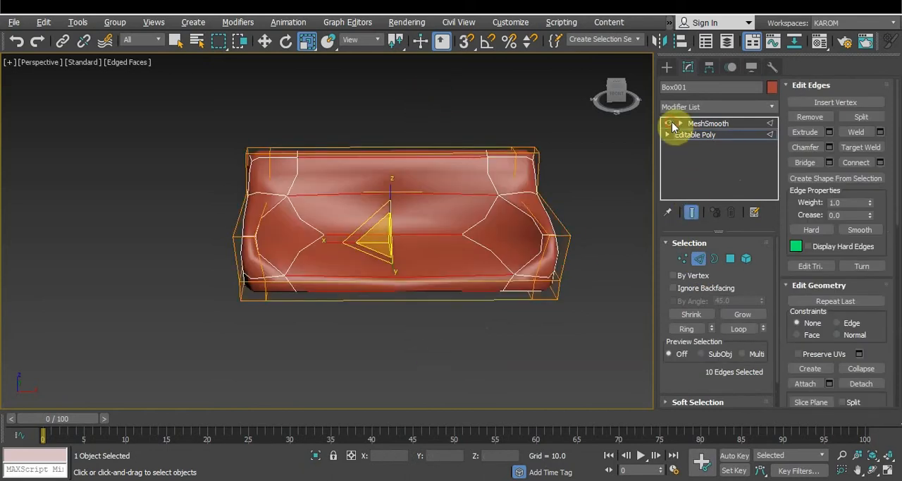
pyautogui.click(693, 214)
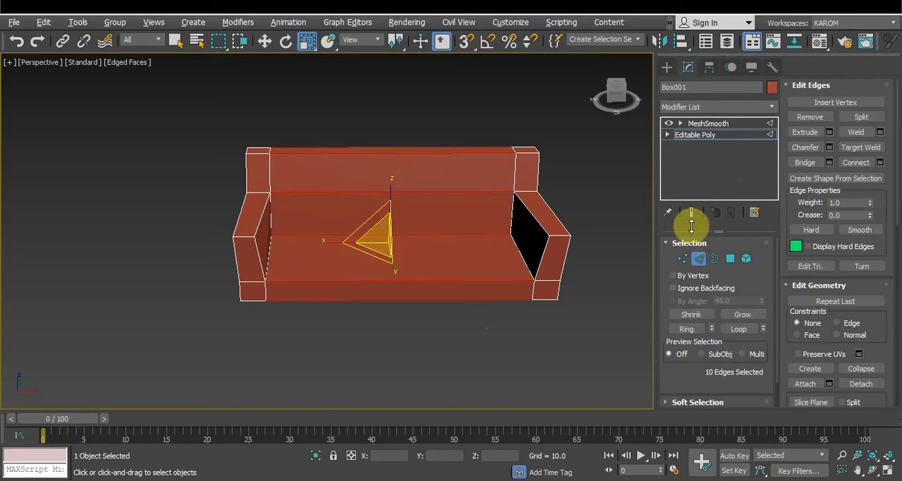
pyautogui.click(694, 212)
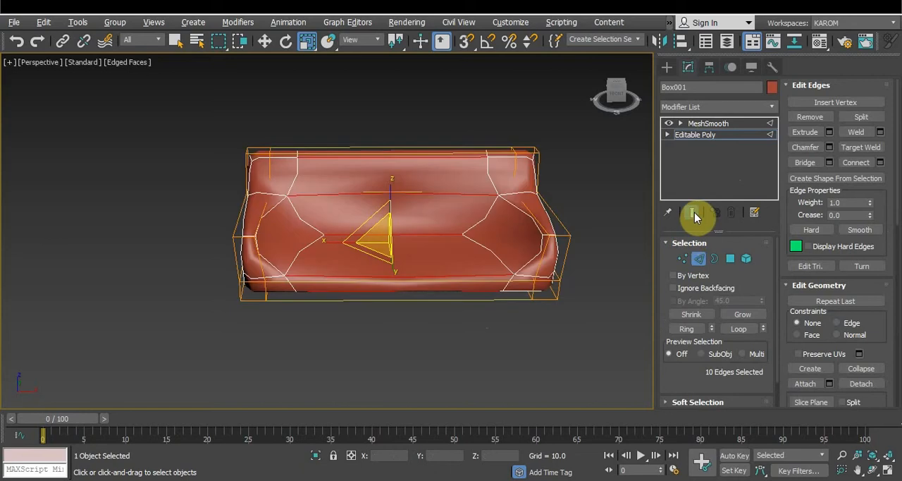
pyautogui.click(694, 212)
pyautogui.click(672, 122)
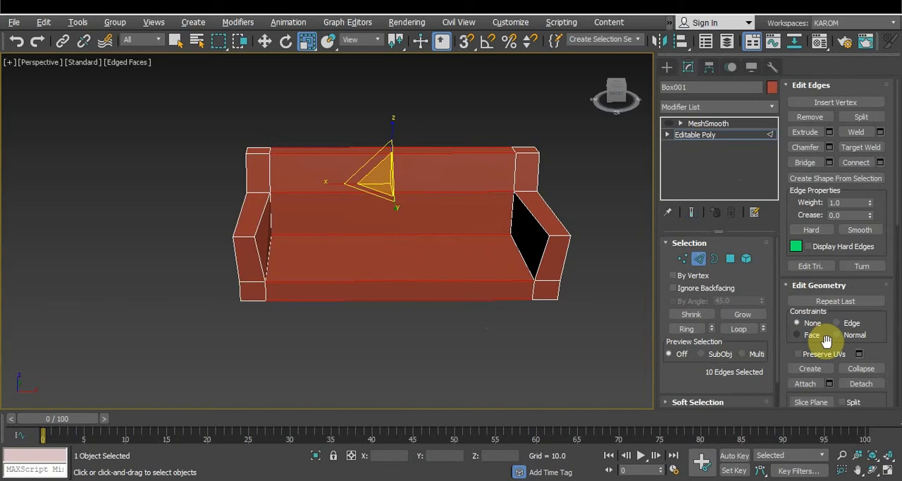
# Connect the selected lengthwise edges with 6 segments, pinch 42 and slide 0
pyautogui.click(880, 162)
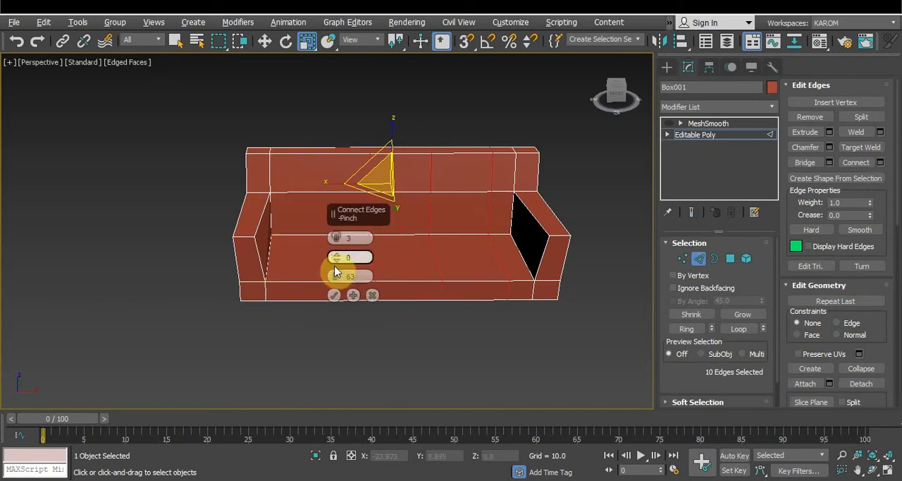
pyautogui.rightClick(336, 278)
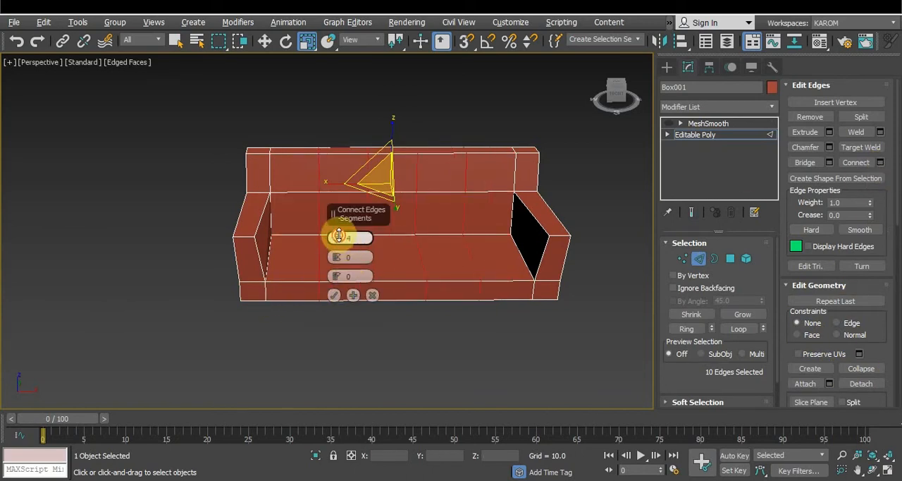
pyautogui.moveTo(339, 236); pyautogui.dragTo(342, 239)
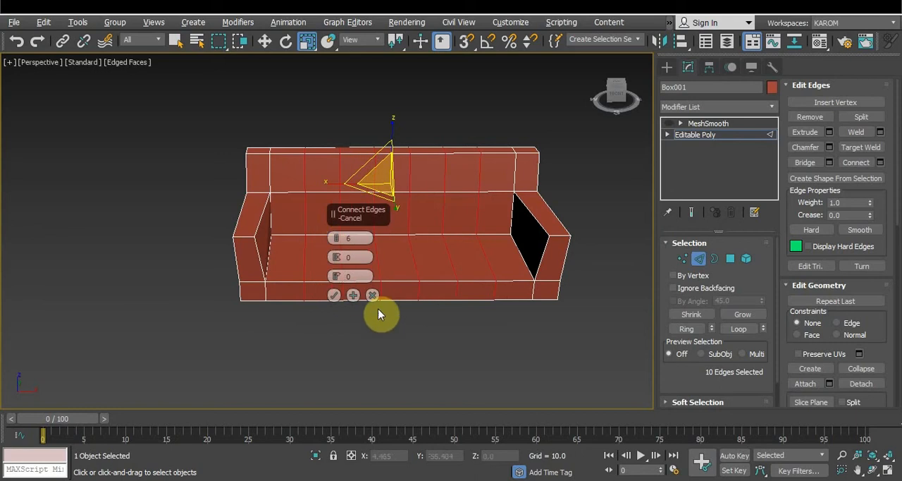
pyautogui.moveTo(338, 273); pyautogui.dragTo(326, 143)
pyautogui.click(333, 295)
# Preview the sofa with MeshSmooth on from another angle and switch MeshSmooth off again
pyautogui.click(708, 123)
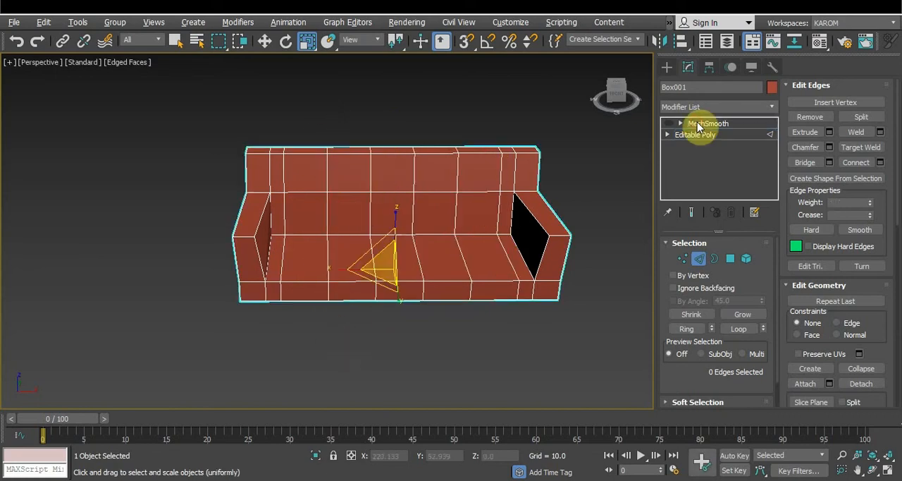
pyautogui.click(666, 123)
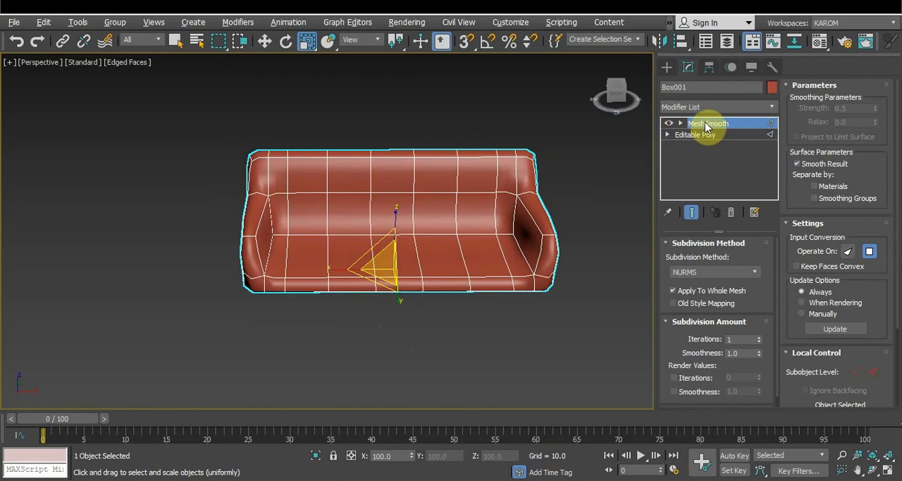
pyautogui.moveTo(432, 269)
pyautogui.keyDown('alt'); pyautogui.mouseDown(button='middle')
pyautogui.moveTo(419, 297)
pyautogui.moveTo(515, 275)
pyautogui.moveTo(418, 280)
pyautogui.mouseUp(button='middle'); pyautogui.keyUp('alt')
pyautogui.click(667, 123)
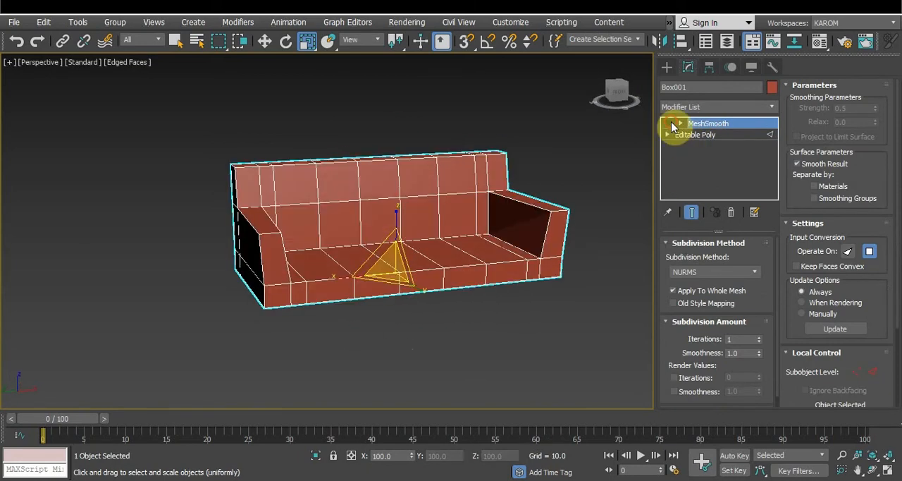
# Connect the crosswise edges of the left armrest section with 1 segment, pinch 0 and slide -91, and preview the smoothing
pyautogui.click(694, 134)
pyautogui.moveTo(242, 145); pyautogui.dragTo(256, 327)
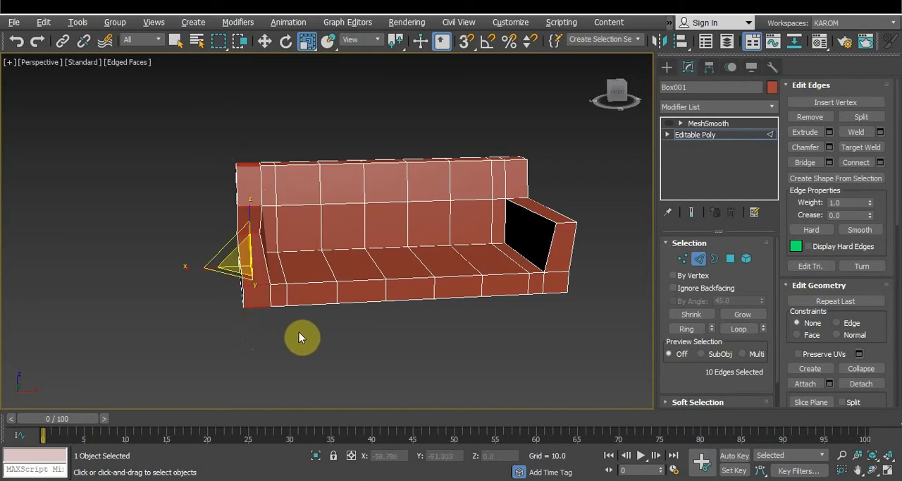
pyautogui.moveTo(299, 331)
pyautogui.keyDown('alt'); pyautogui.mouseDown(button='middle')
pyautogui.moveTo(370, 318)
pyautogui.moveTo(296, 332)
pyautogui.mouseUp(button='middle'); pyautogui.keyUp('alt')
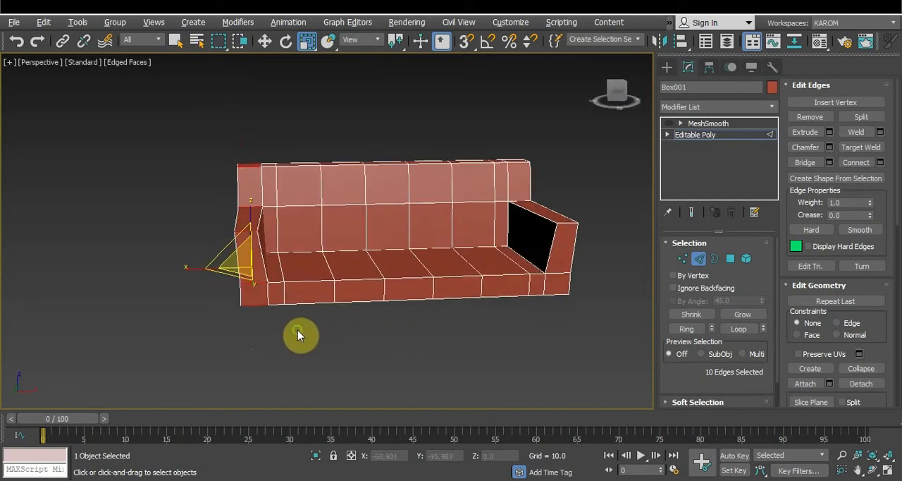
pyautogui.click(880, 163)
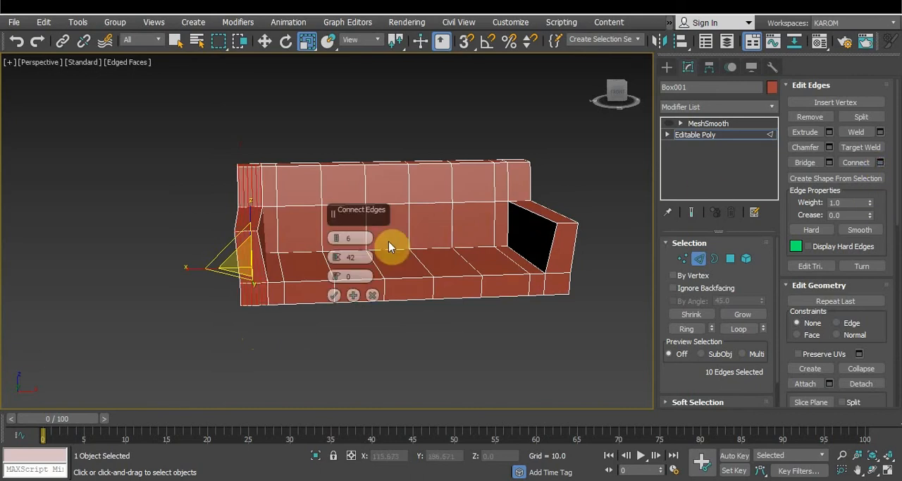
pyautogui.rightClick(338, 258)
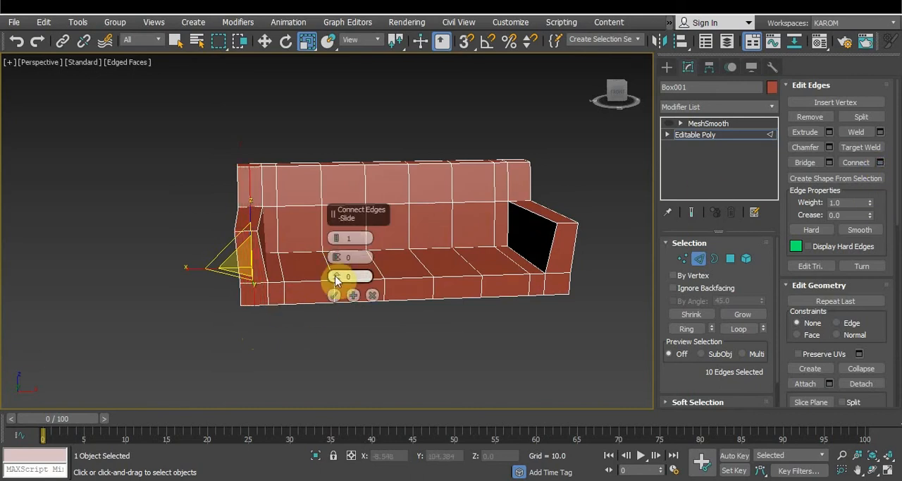
pyautogui.moveTo(336, 276); pyautogui.dragTo(338, 479)
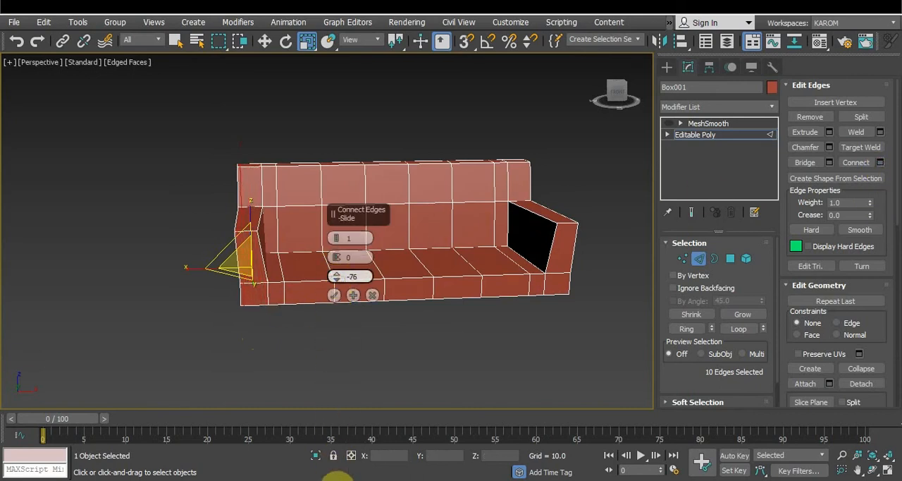
pyautogui.moveTo(337, 19); pyautogui.dragTo(322, 129)
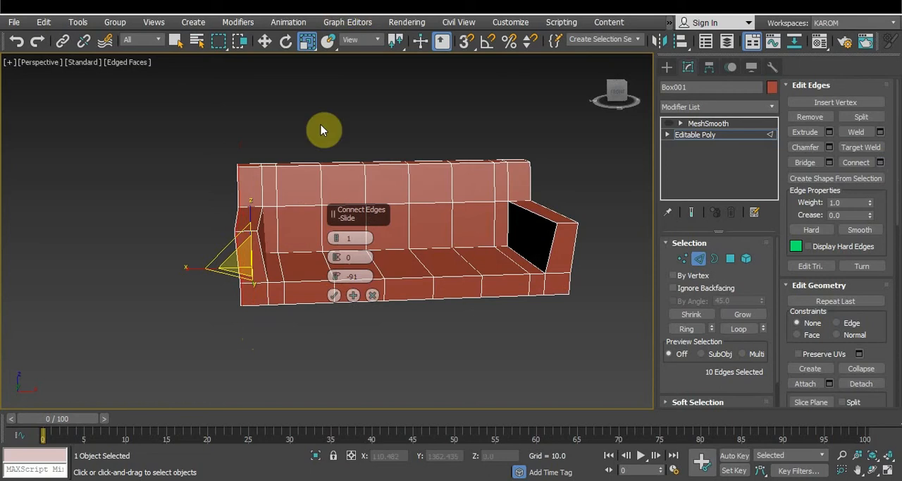
pyautogui.click(334, 295)
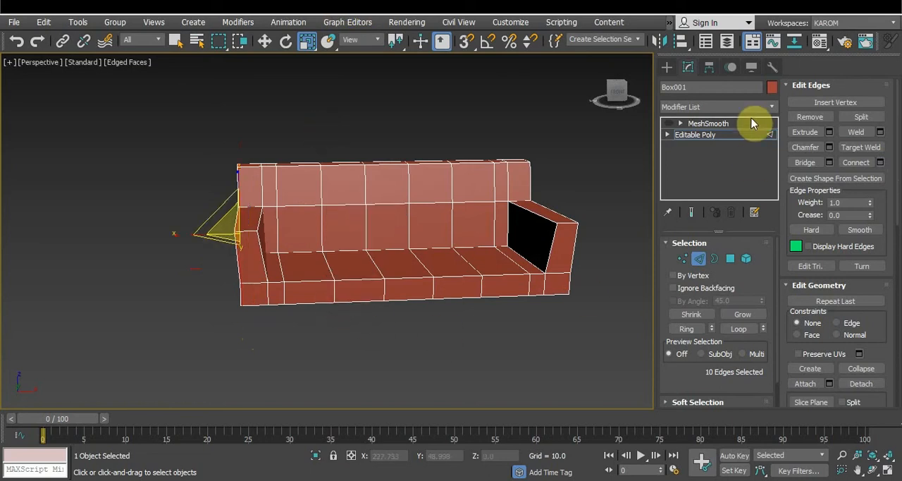
pyautogui.click(668, 123)
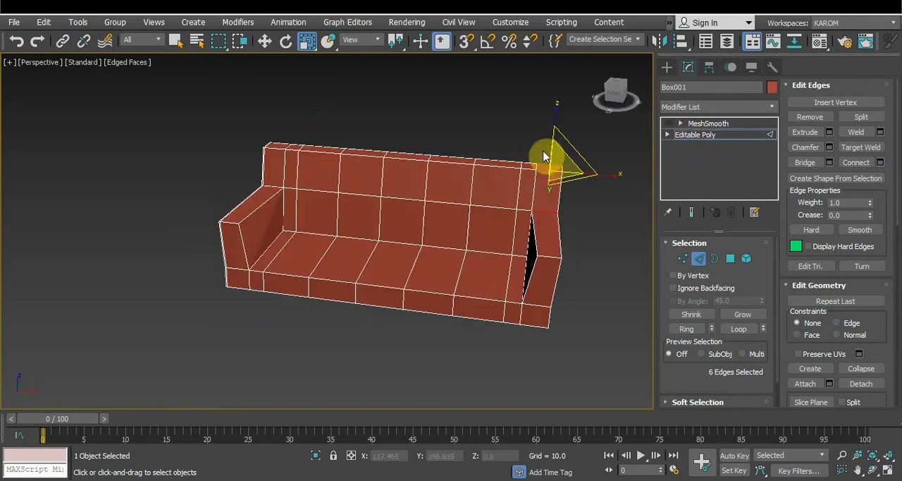
# Select the crosswise edges of the right armrest section and connect them with 1 segment, pinch 0 and slide -91
pyautogui.moveTo(542, 148); pyautogui.dragTo(549, 285)
pyautogui.moveTo(548, 328); pyautogui.dragTo(543, 346)
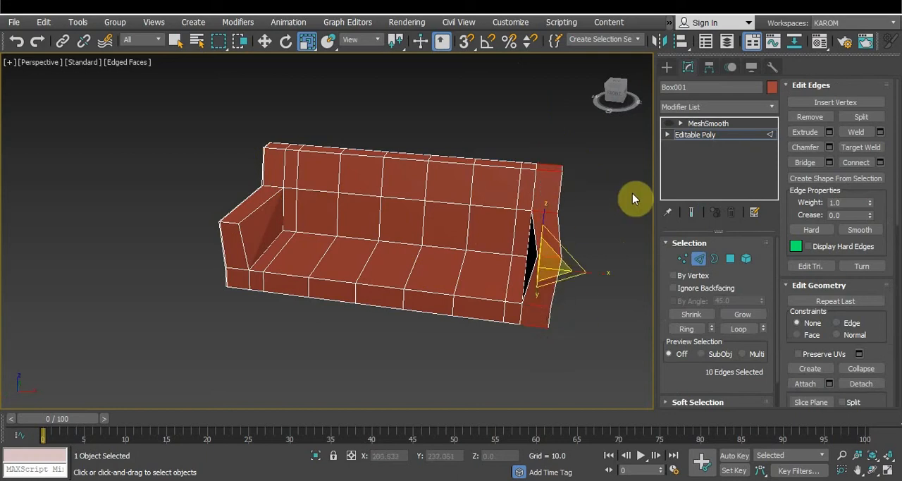
pyautogui.click(880, 162)
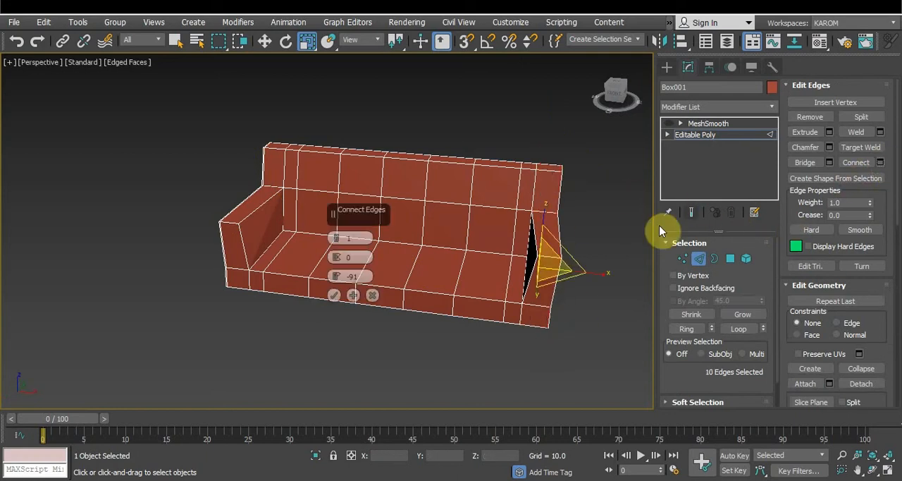
pyautogui.moveTo(336, 275)
pyautogui.mouseDown()
pyautogui.moveTo(322, 276)
pyautogui.moveTo(334, 283)
pyautogui.mouseUp()
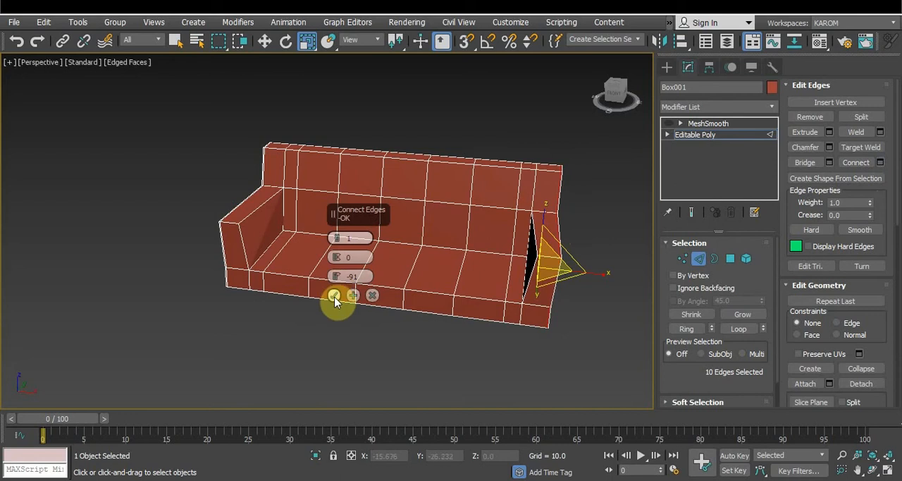
pyautogui.click(334, 299)
# Inspect the sofa from the front with MeshSmooth applied and disable the modifier's effect again
pyautogui.click(696, 125)
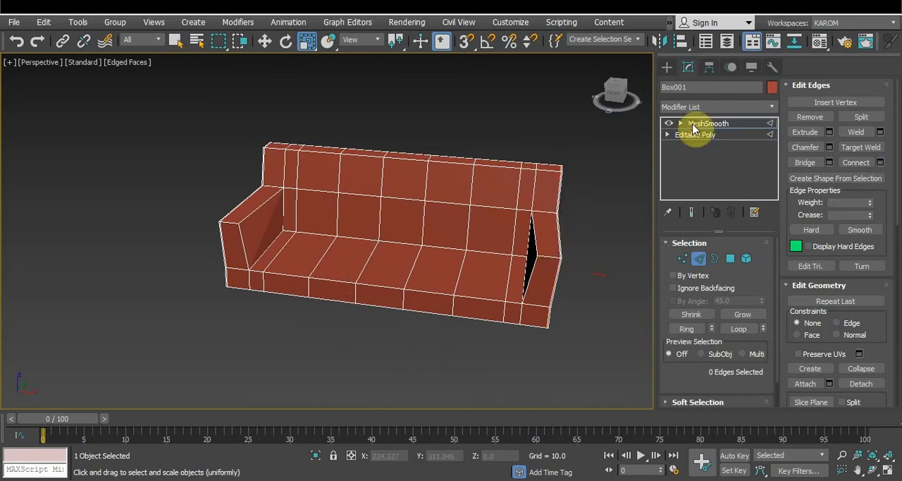
pyautogui.keyDown('alt'); pyautogui.moveTo(486, 134); pyautogui.dragTo(664, 125, button='middle'); pyautogui.keyUp('alt')
pyautogui.click(667, 123)
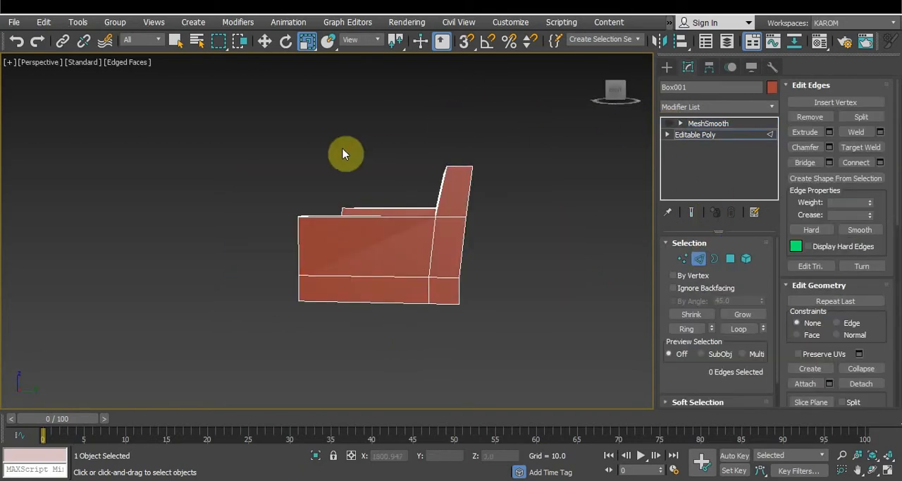
# Select the front-to-back edges of the seat and armrests and connect them with 4 segments, pinch 94 and slide 0
pyautogui.moveTo(398, 168); pyautogui.dragTo(422, 335)
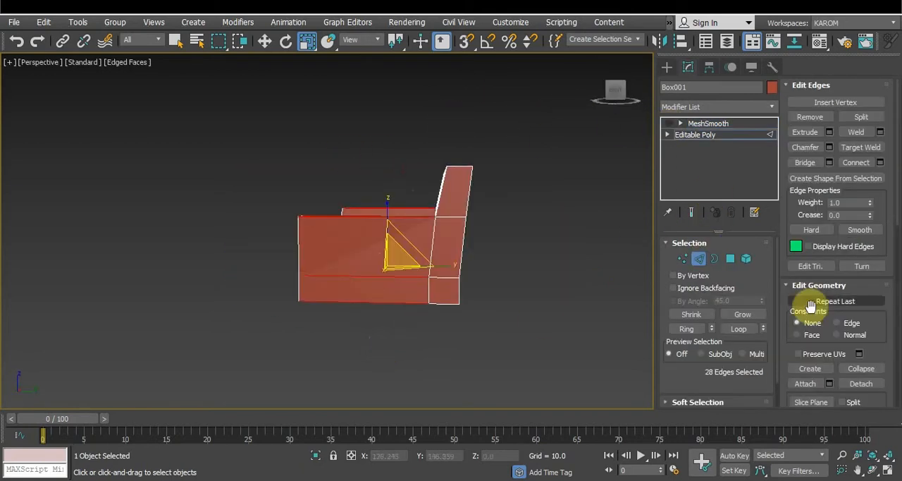
pyautogui.click(880, 162)
pyautogui.keyDown('alt'); pyautogui.moveTo(618, 172); pyautogui.dragTo(326, 176, button='middle'); pyautogui.keyUp('alt')
pyautogui.keyDown('alt'); pyautogui.moveTo(419, 197); pyautogui.dragTo(422, 204, button='middle'); pyautogui.keyUp('alt')
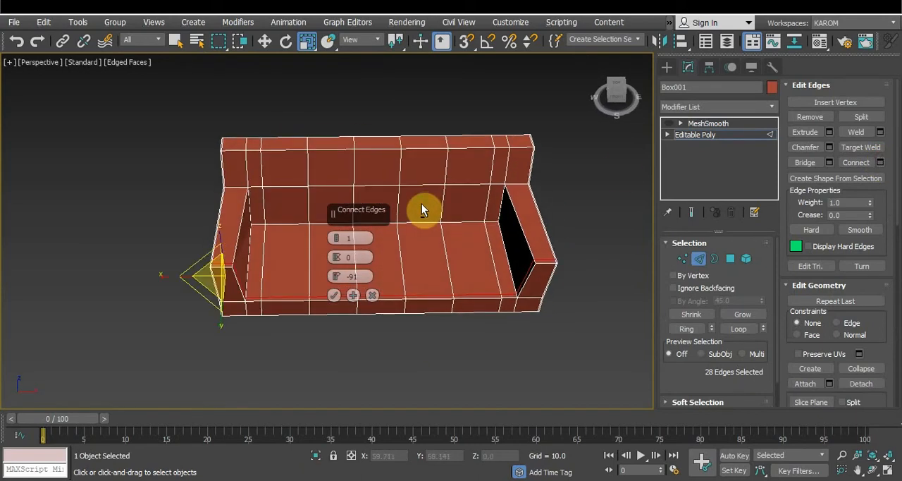
pyautogui.rightClick(337, 278)
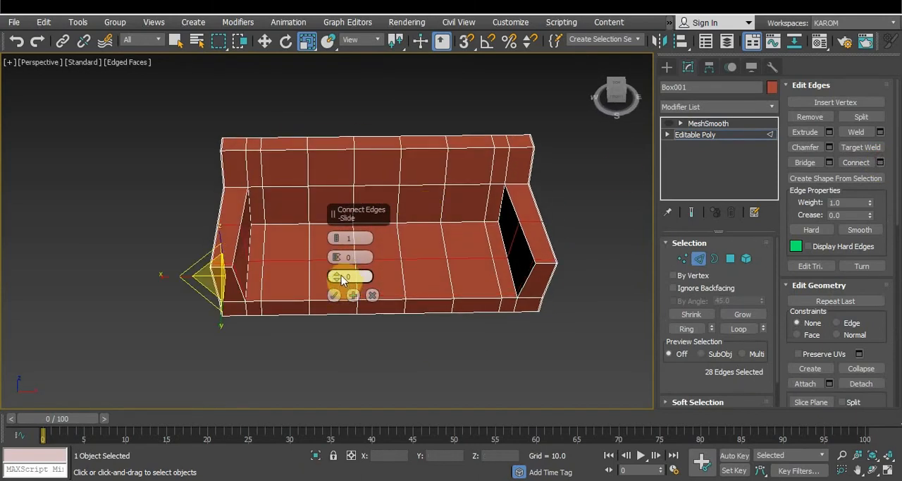
pyautogui.moveTo(336, 238); pyautogui.dragTo(332, 227)
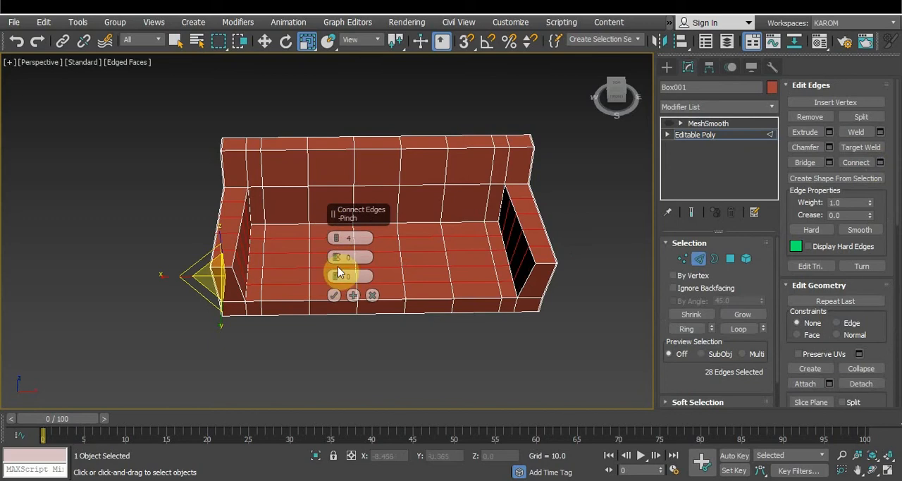
pyautogui.moveTo(338, 268); pyautogui.dragTo(338, 17)
pyautogui.rightClick(340, 279)
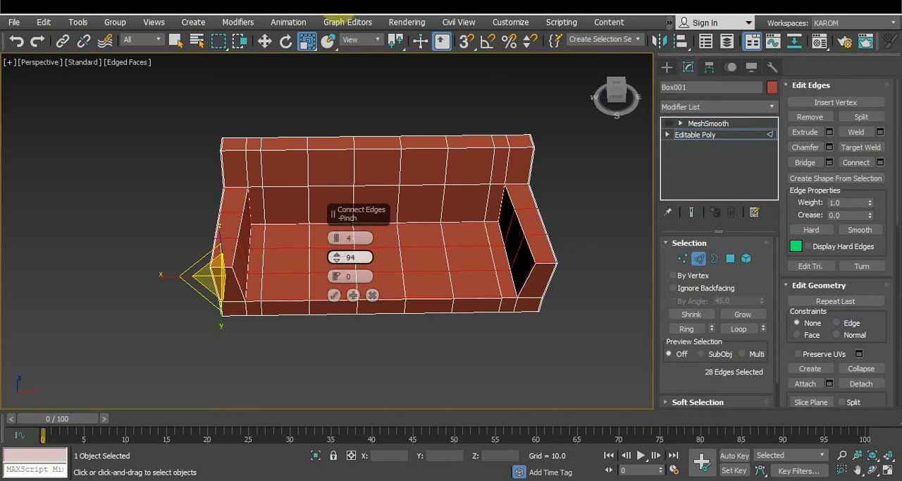
pyautogui.click(336, 294)
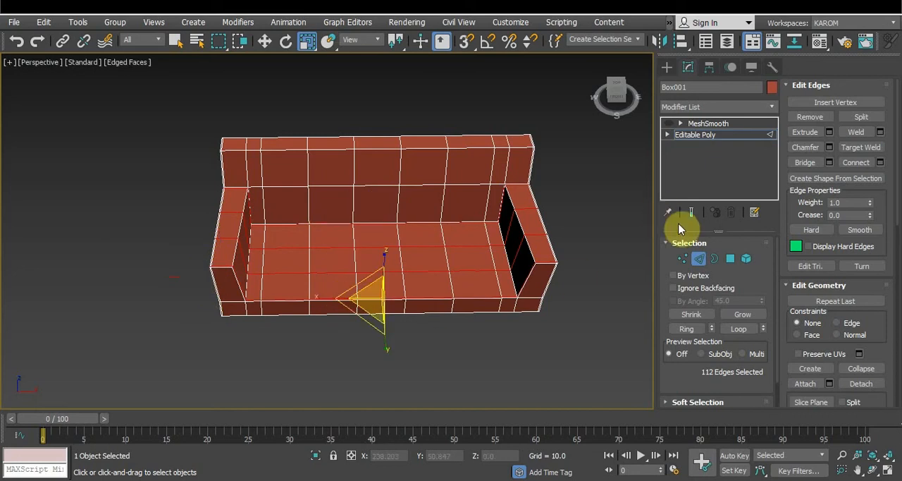
# Preview the sofa with MeshSmooth on from the side and switch the modifier's effect off again
pyautogui.click(669, 124)
pyautogui.click(708, 123)
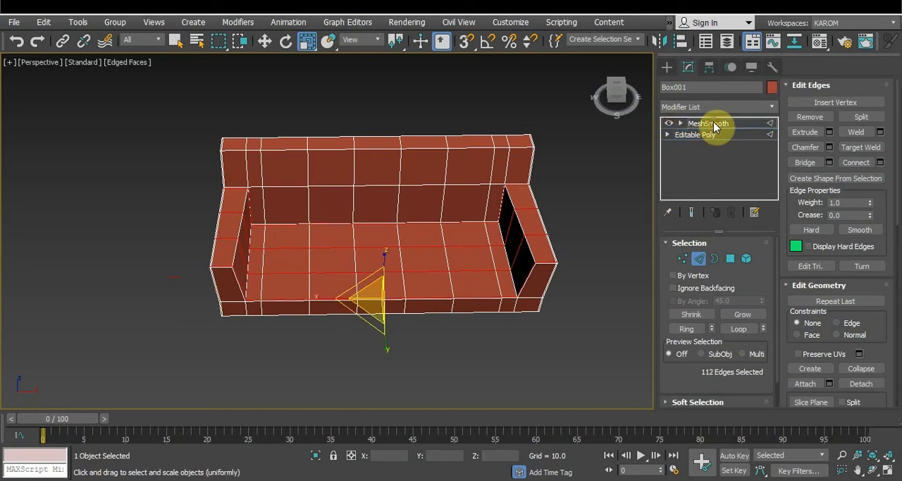
pyautogui.click(594, 207)
pyautogui.keyDown('alt'); pyautogui.moveTo(594, 207); pyautogui.dragTo(427, 221, button='middle'); pyautogui.keyUp('alt')
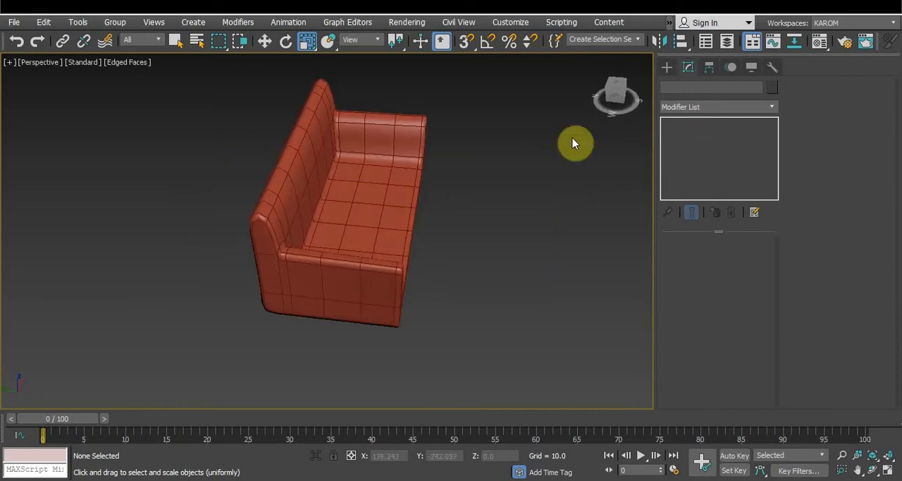
pyautogui.click(395, 176)
pyautogui.click(671, 124)
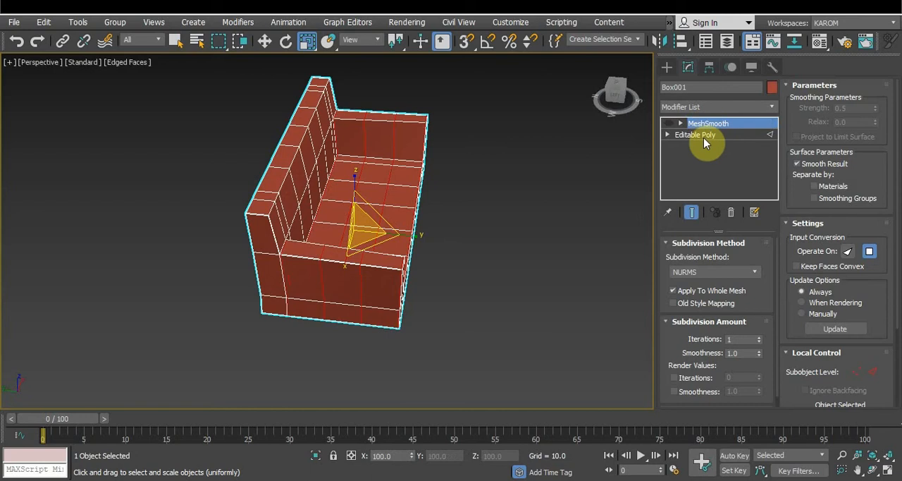
# In the Left view, select the Editable Poly edges across the backrest's thickness and connect them with 2 segments, pinch 79 and slide 0
pyautogui.click(697, 135)
pyautogui.keyDown('alt'); pyautogui.moveTo(566, 187); pyautogui.dragTo(578, 167, button='middle'); pyautogui.keyUp('alt')
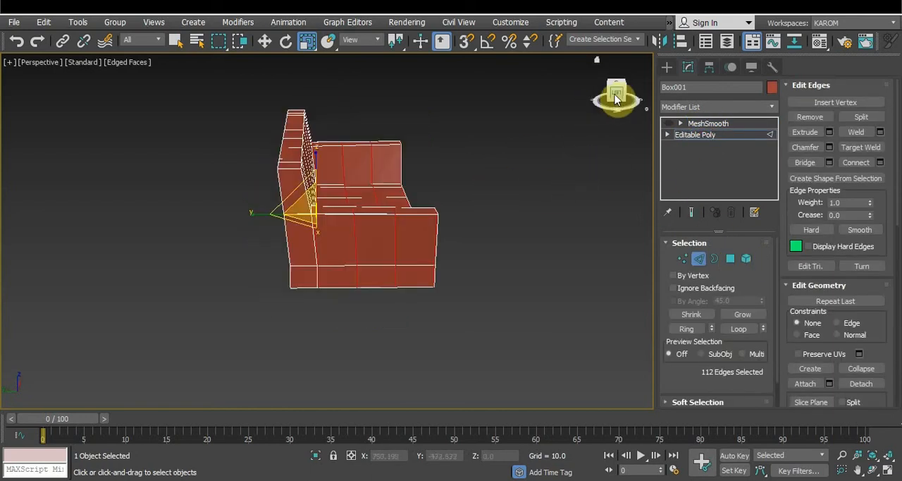
pyautogui.press('l')
pyautogui.moveTo(246, 89); pyautogui.dragTo(270, 244)
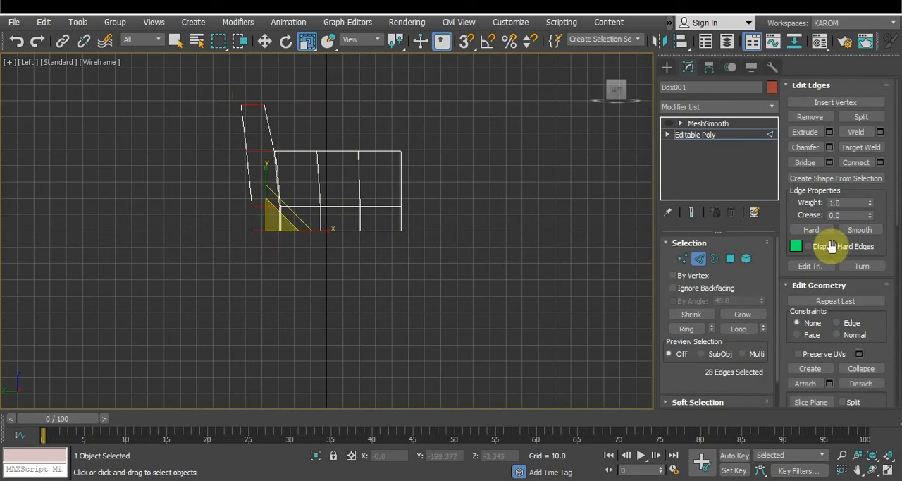
pyautogui.click(879, 162)
pyautogui.click(334, 276)
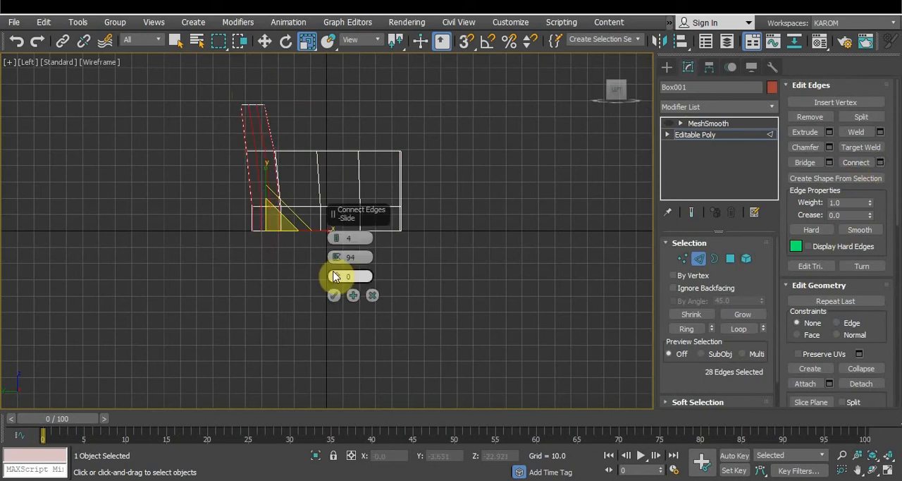
pyautogui.moveTo(338, 261); pyautogui.dragTo(335, 241)
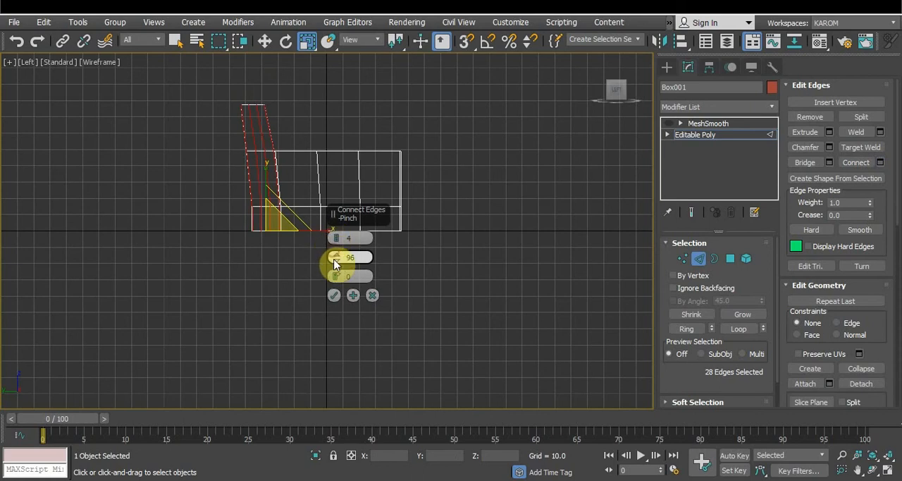
pyautogui.rightClick(337, 259)
pyautogui.rightClick(337, 241)
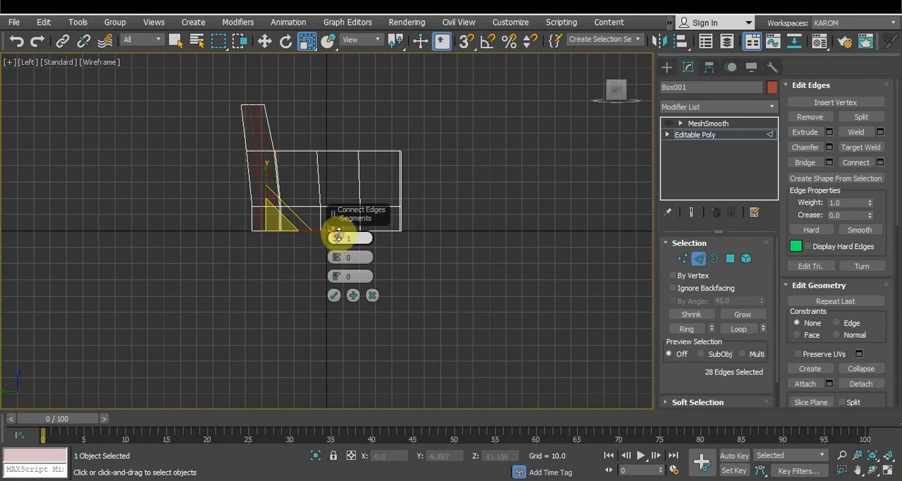
pyautogui.moveTo(337, 261); pyautogui.dragTo(337, 208)
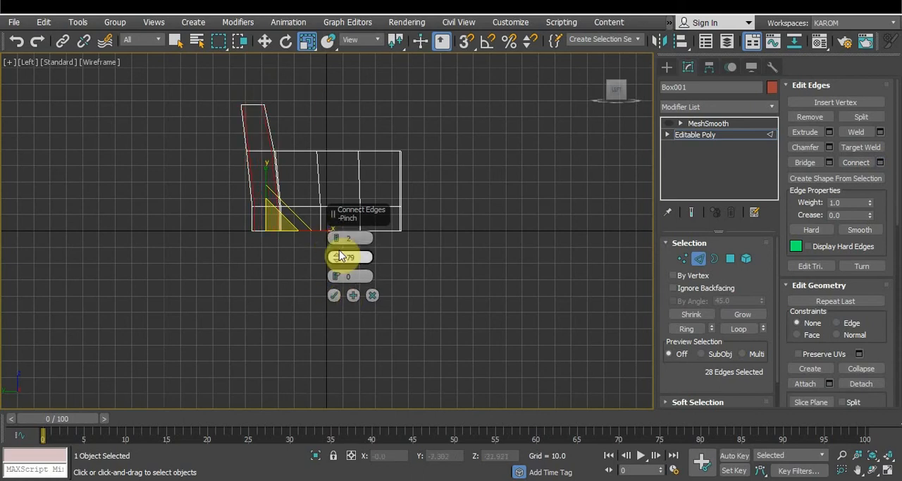
pyautogui.click(334, 294)
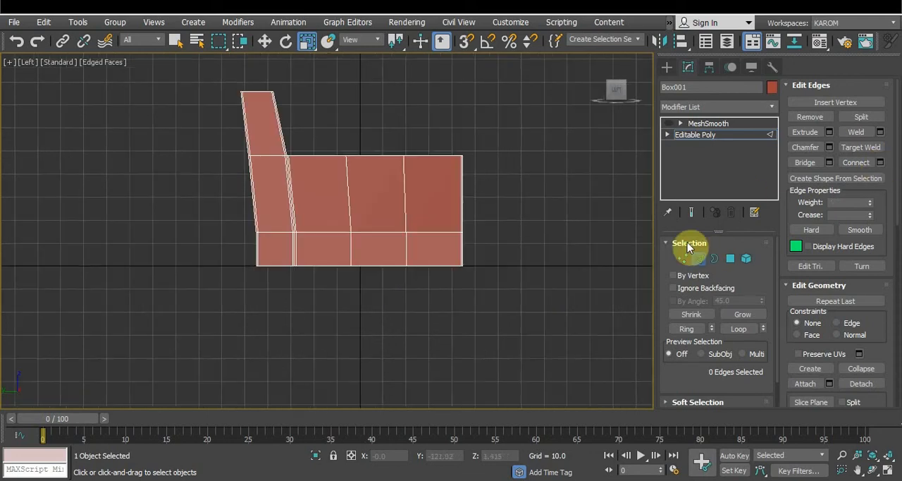
# Select the middle edges across the backrest's thickness and connect them with 1 segment, pinch 0 and slide 0
pyautogui.moveTo(258, 78); pyautogui.dragTo(264, 173)
pyautogui.keyDown('ctrl'); pyautogui.moveTo(277, 203); pyautogui.dragTo(273, 291); pyautogui.keyUp('ctrl')
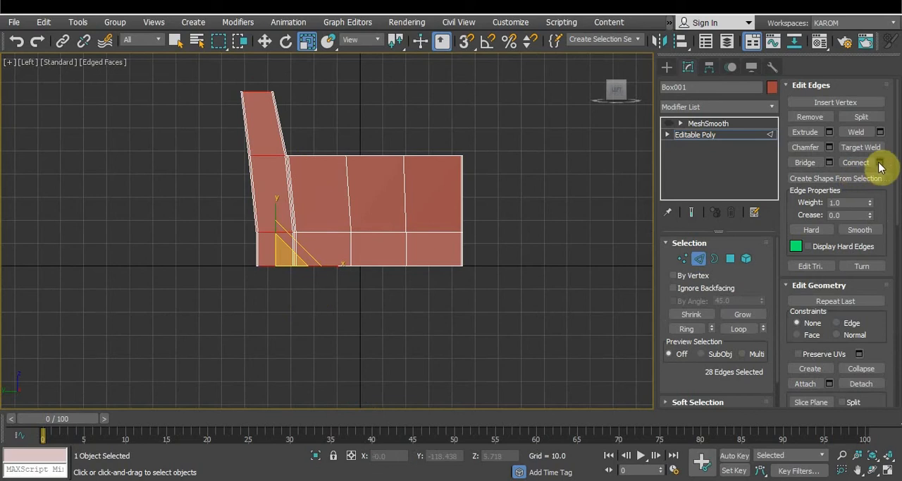
pyautogui.click(880, 163)
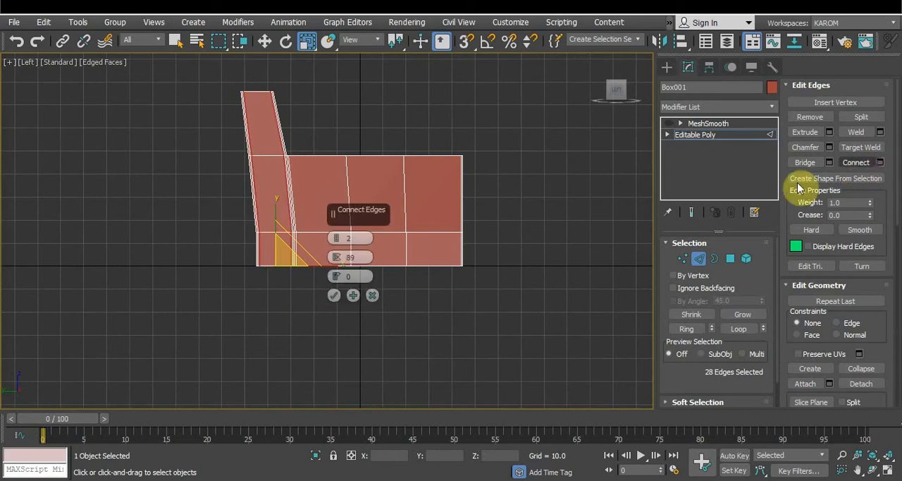
pyautogui.click(334, 296)
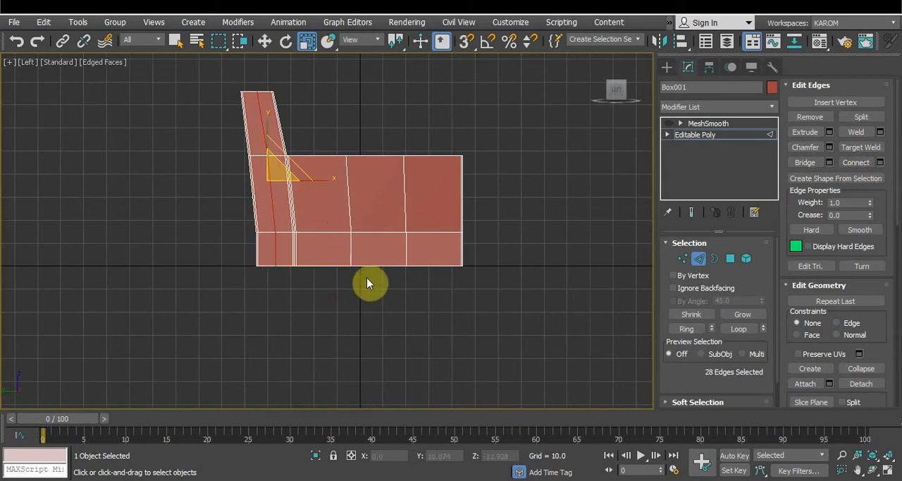
# Select the lengthwise centre edges along the top of the backrest and raise them to a Z of about 77.97
pyautogui.click(598, 60)
pyautogui.press('w')
pyautogui.keyDown('ctrl'); pyautogui.click(381, 148); pyautogui.keyUp('ctrl')
pyautogui.keyDown('ctrl'); pyautogui.click(329, 169); pyautogui.keyUp('ctrl')
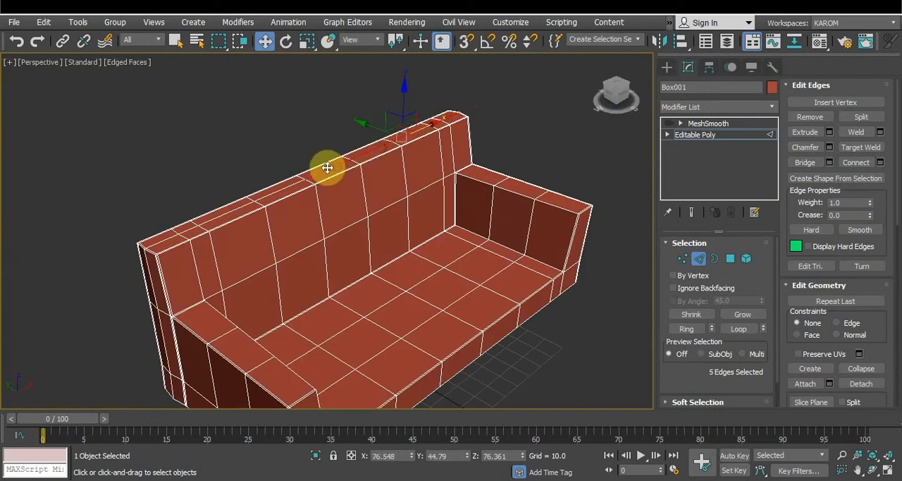
pyautogui.keyDown('ctrl'); pyautogui.click(285, 187); pyautogui.keyUp('ctrl')
pyautogui.keyDown('ctrl'); pyautogui.click(232, 211); pyautogui.keyUp('ctrl')
pyautogui.keyDown('ctrl'); pyautogui.click(172, 237); pyautogui.keyUp('ctrl')
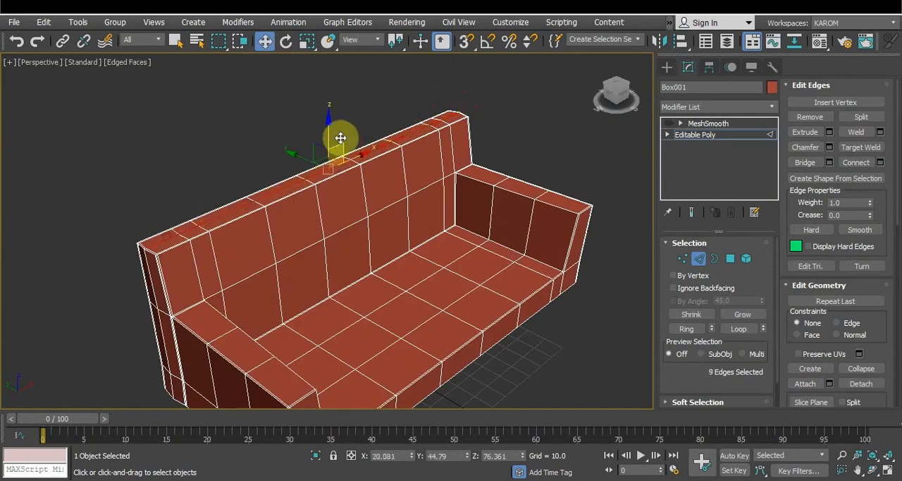
pyautogui.moveTo(329, 122); pyautogui.dragTo(327, 118)
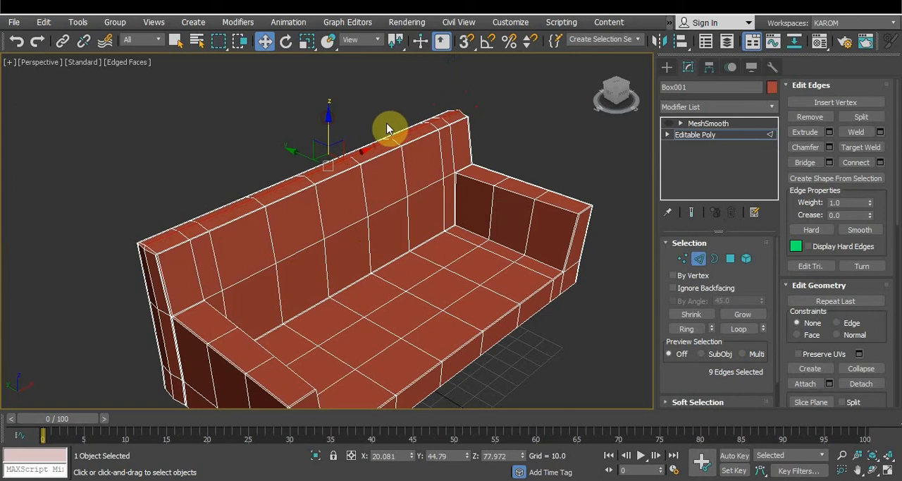
pyautogui.click(558, 141)
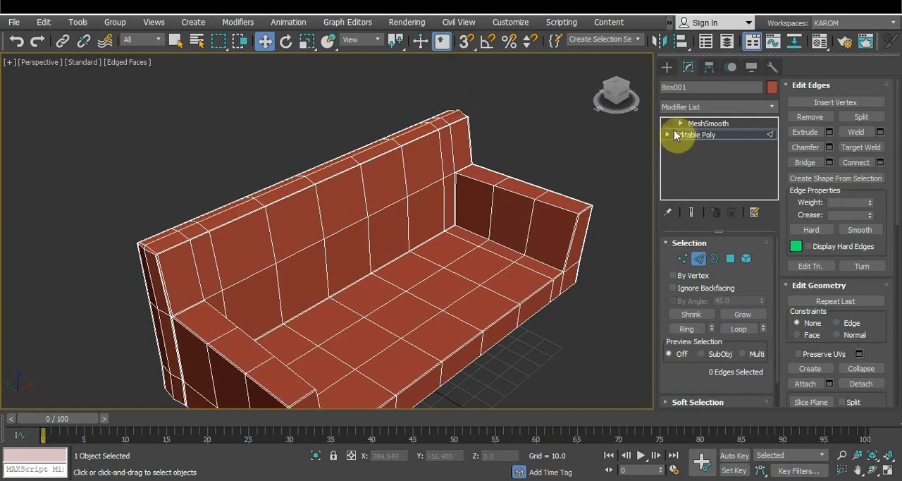
# Enable MeshSmooth and inspect the smoothed backrest and armrests
pyautogui.click(668, 122)
pyautogui.click(695, 124)
pyautogui.click(547, 146)
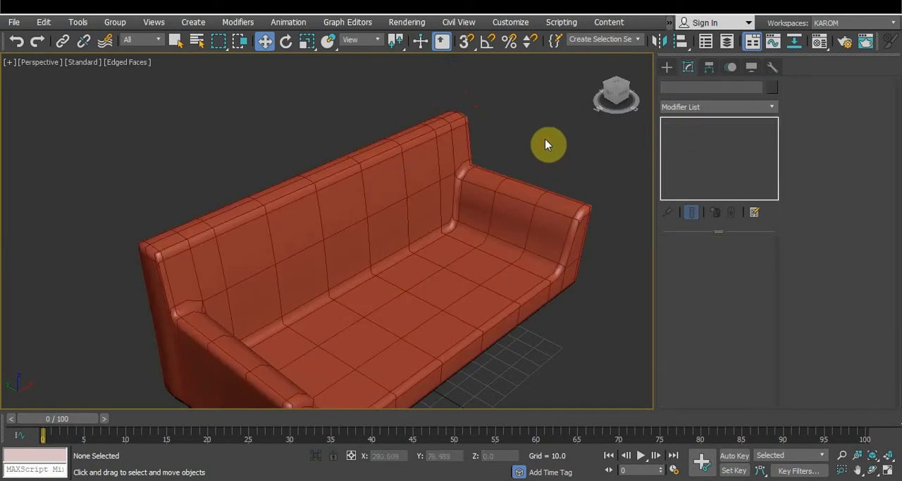
pyautogui.keyDown('alt'); pyautogui.moveTo(547, 146); pyautogui.dragTo(581, 105, button='middle'); pyautogui.keyUp('alt')
# Select the sofa's edges above the base from the front and scale them slightly wider along X
pyautogui.moveTo(167, 118); pyautogui.dragTo(569, 275)
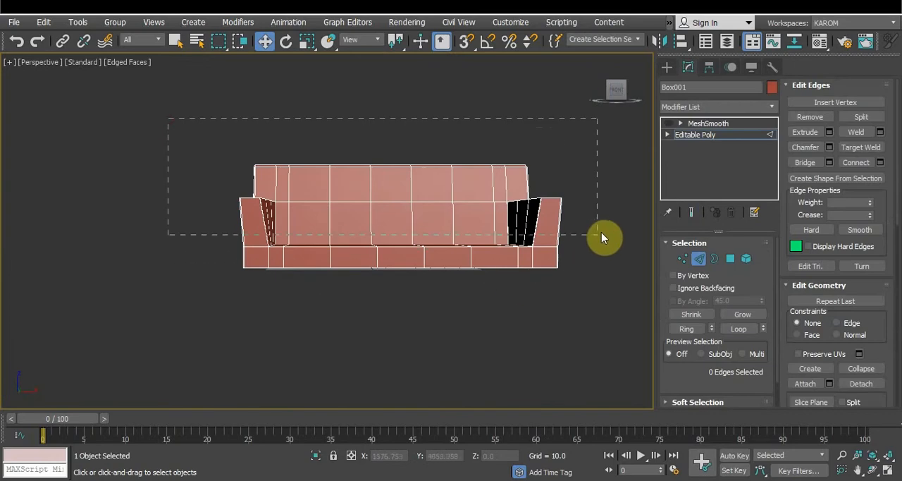
pyautogui.moveTo(601, 232); pyautogui.dragTo(601, 232)
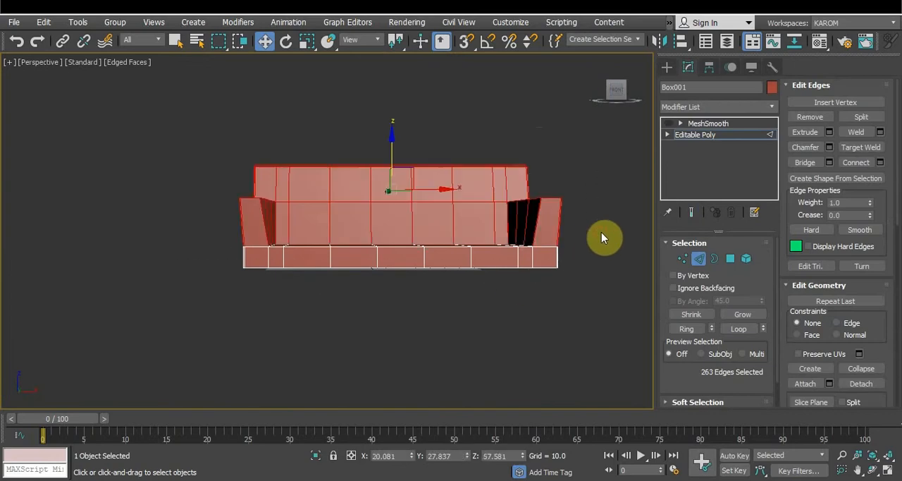
pyautogui.press('r')
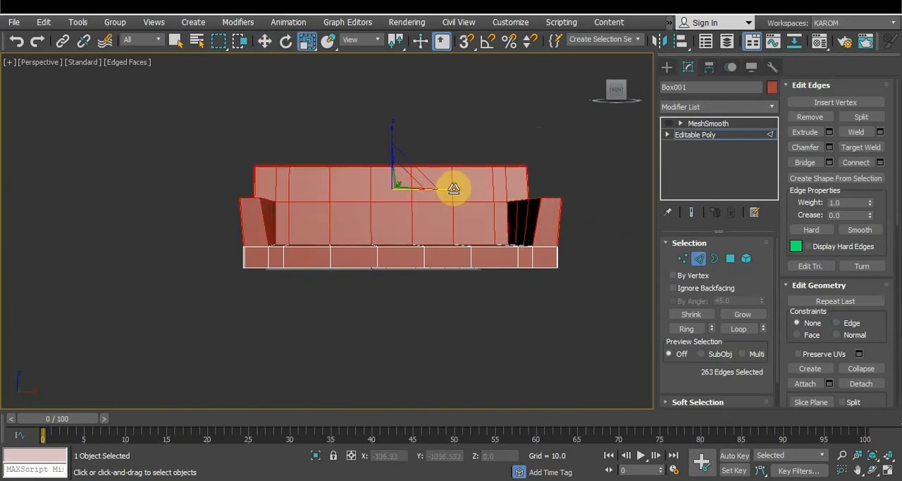
pyautogui.moveTo(453, 189); pyautogui.dragTo(456, 190)
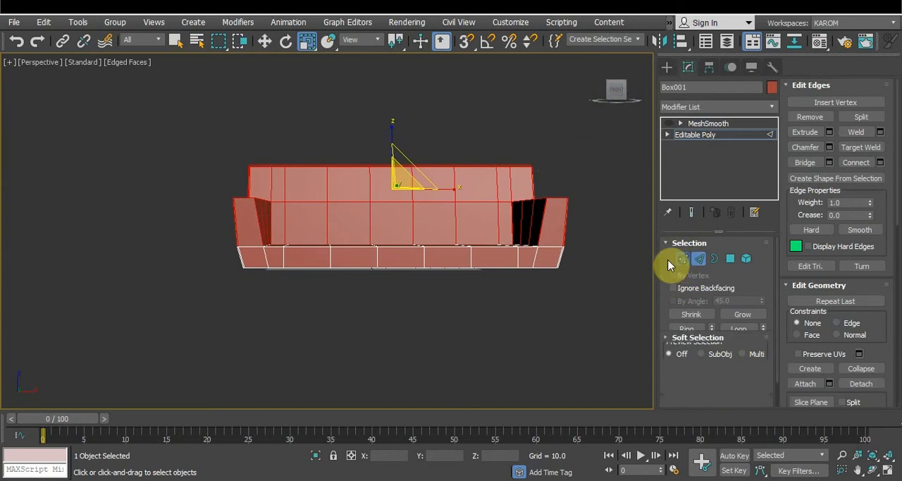
# Scale the backrest and armrest vertices above the seat wider along X and preview the result with MeshSmooth
pyautogui.click(682, 258)
pyautogui.moveTo(197, 126); pyautogui.dragTo(618, 221)
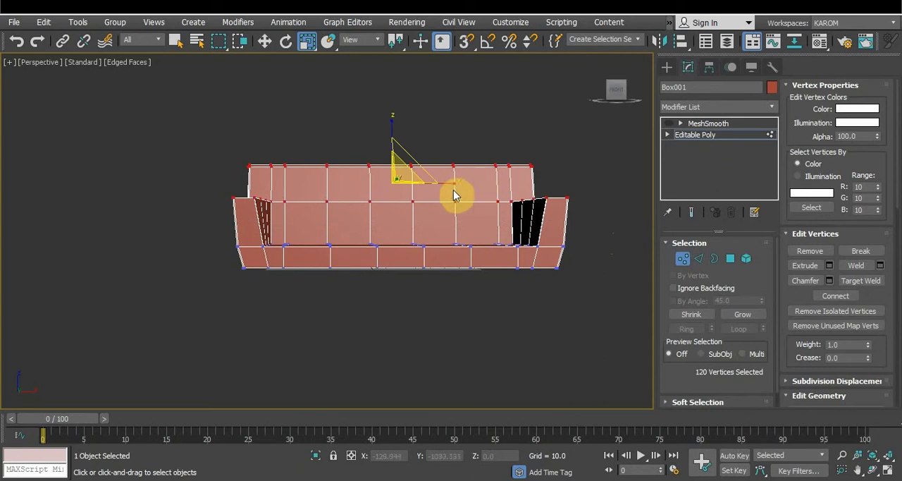
pyautogui.moveTo(453, 184); pyautogui.dragTo(453, 183)
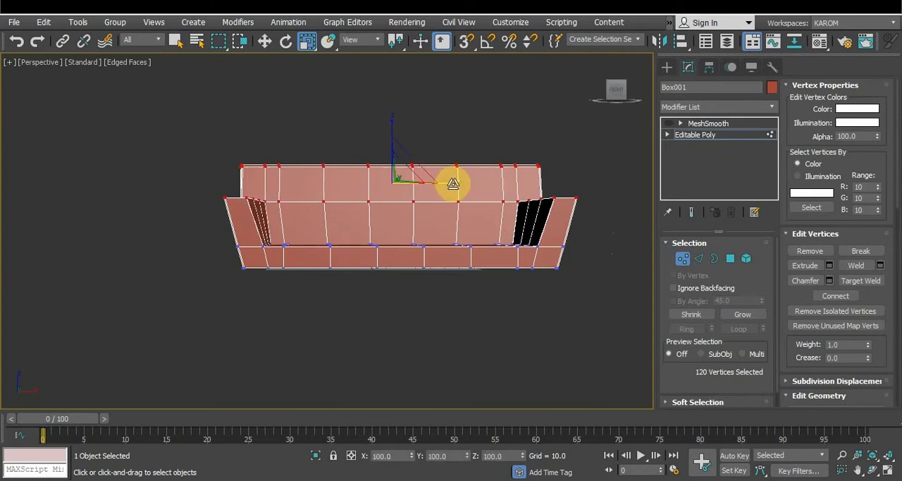
pyautogui.click(705, 123)
pyautogui.click(503, 131)
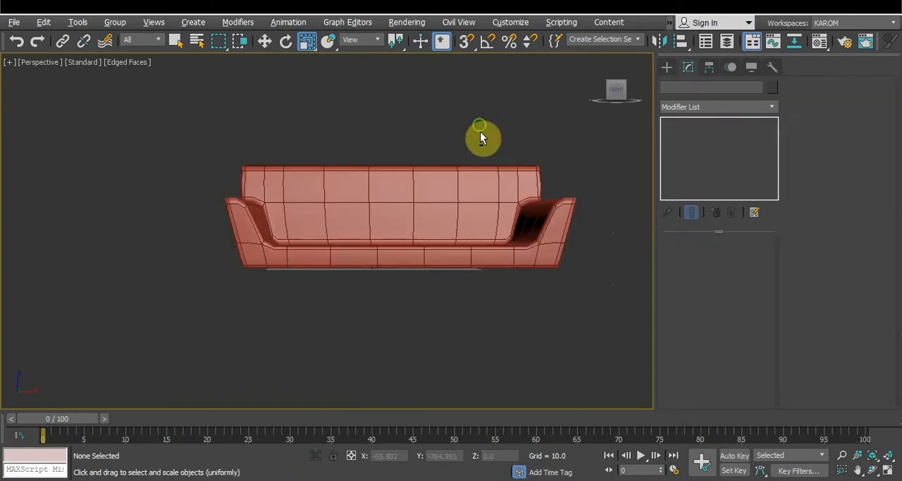
pyautogui.keyDown('alt'); pyautogui.moveTo(480, 131); pyautogui.dragTo(491, 144, button='middle'); pyautogui.keyUp('alt')
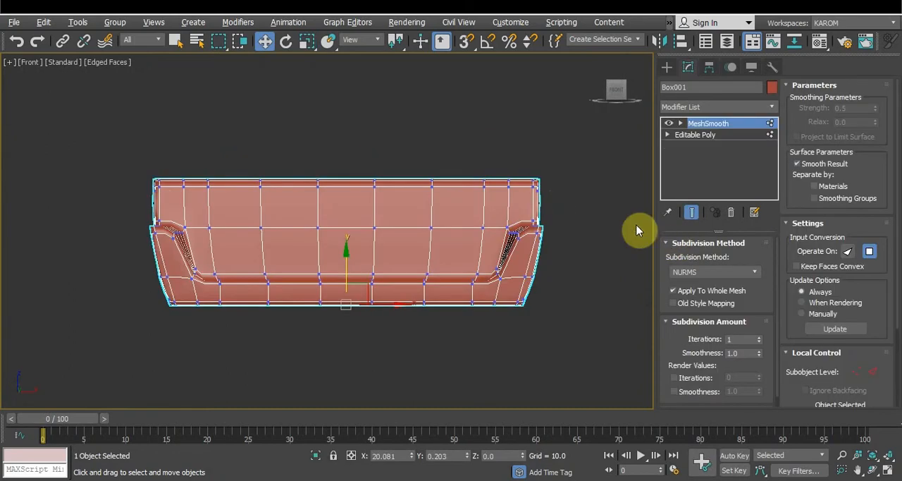
# Return to vertex editing of the sofa's base polygon mesh with the smoothed end result displayed
pyautogui.click(673, 135)
pyautogui.click(690, 211)
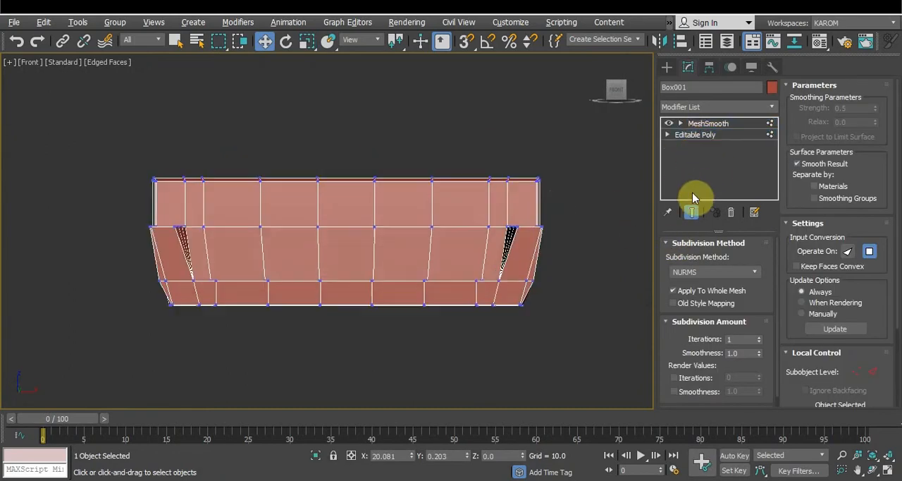
pyautogui.click(691, 212)
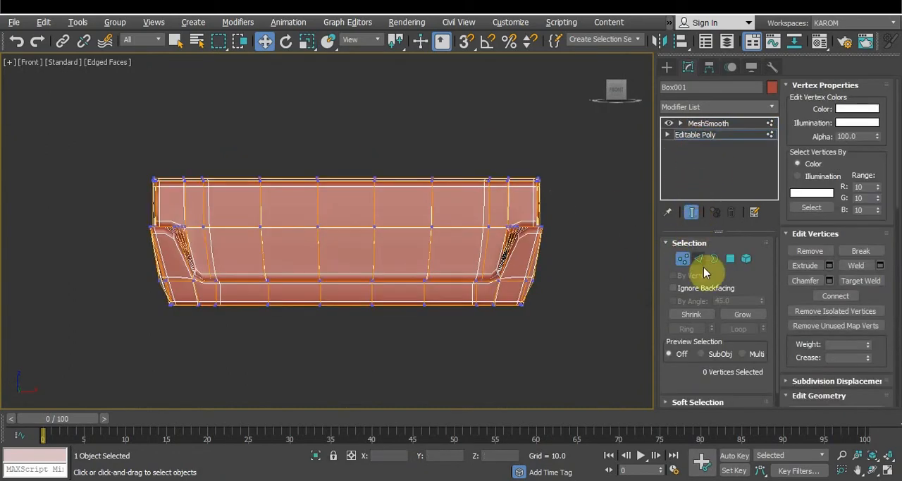
pyautogui.moveTo(528, 167); pyautogui.dragTo(570, 203)
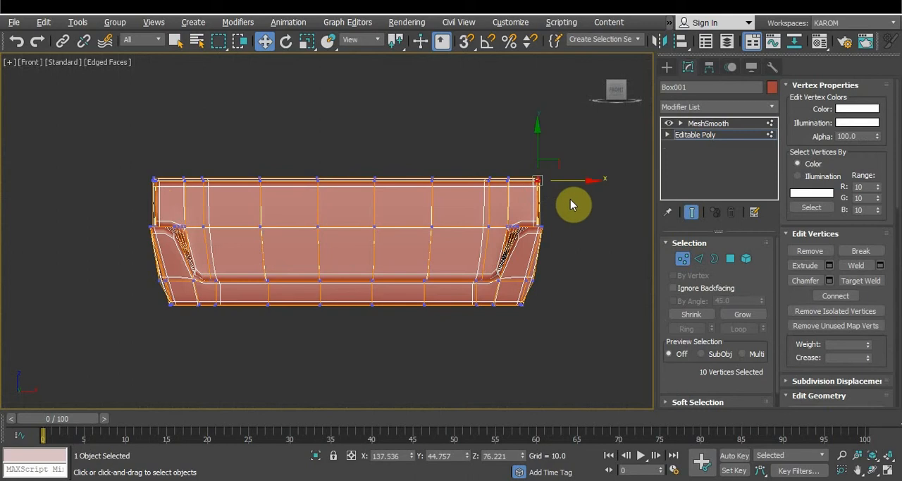
pyautogui.moveTo(141, 151); pyautogui.dragTo(169, 195)
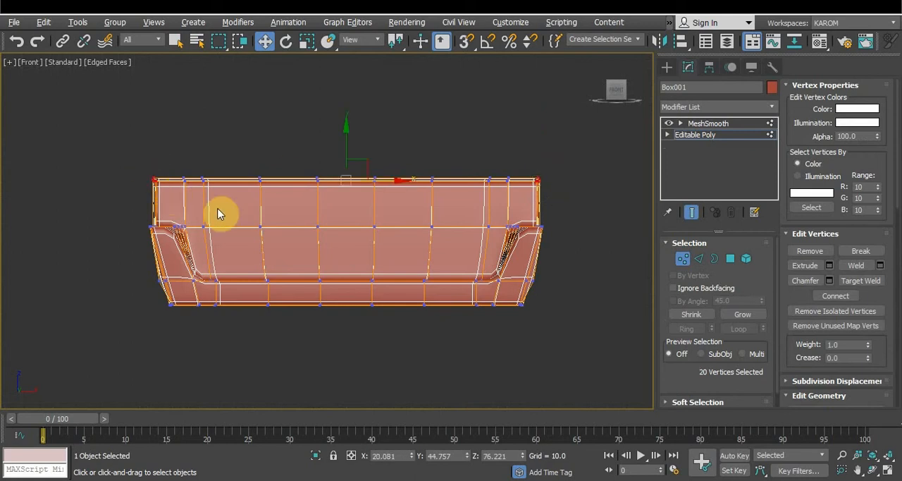
pyautogui.press('r')
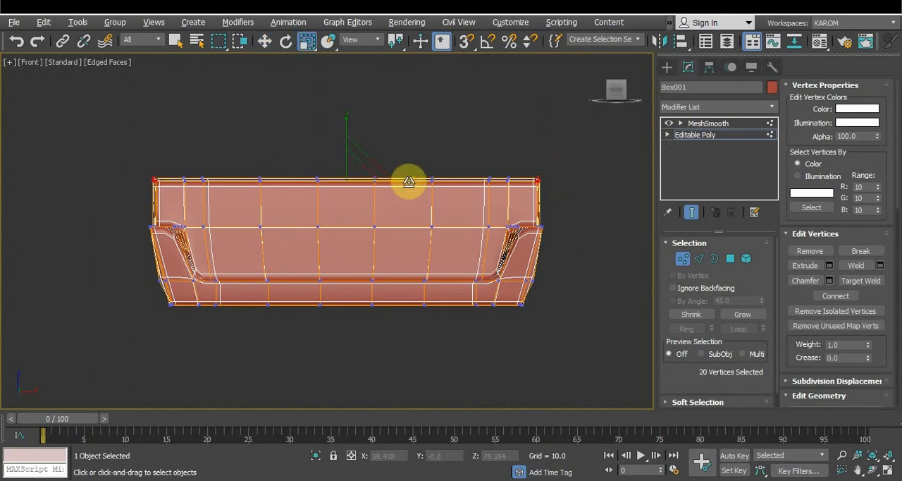
pyautogui.moveTo(406, 182); pyautogui.dragTo(409, 179)
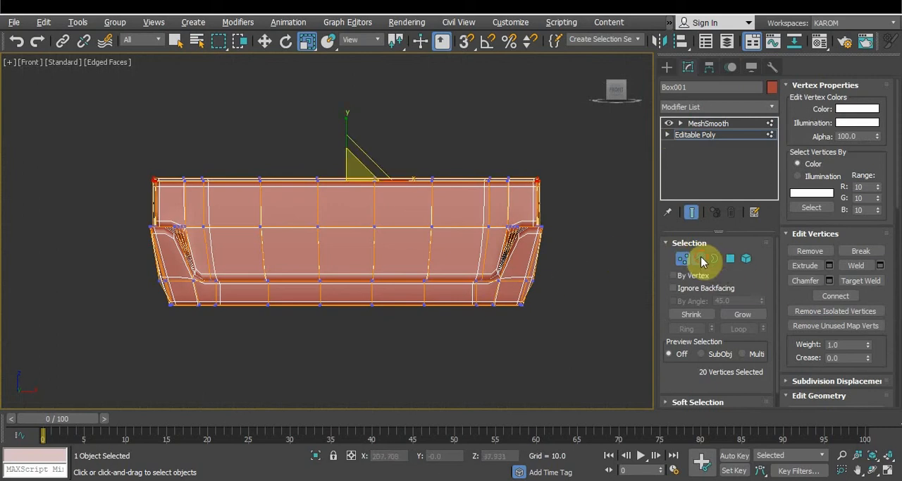
# Connect the vertical edges of the upper backrest with 1 segment, pinch 0 and slide 18
pyautogui.click(698, 258)
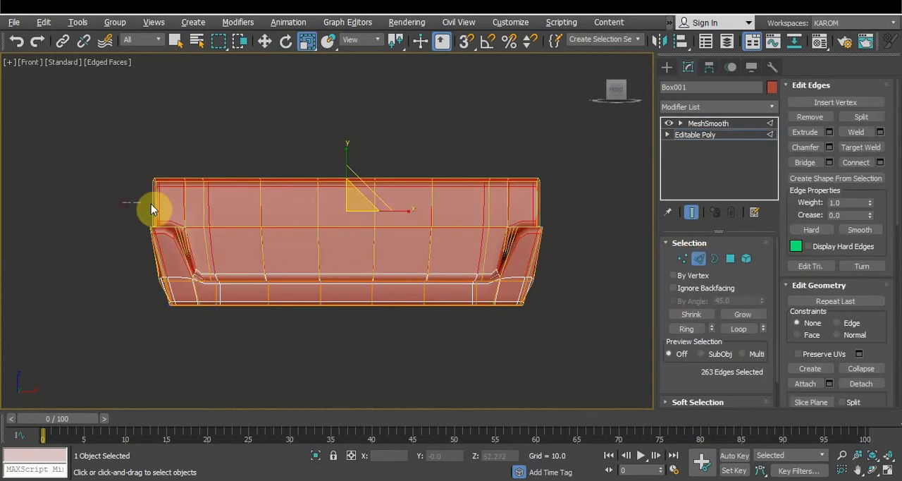
pyautogui.moveTo(151, 204); pyautogui.dragTo(601, 204)
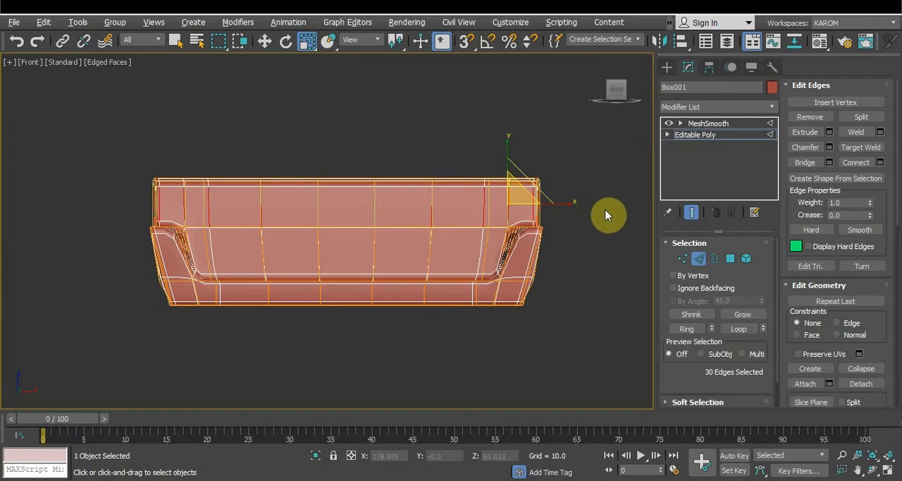
pyautogui.click(880, 162)
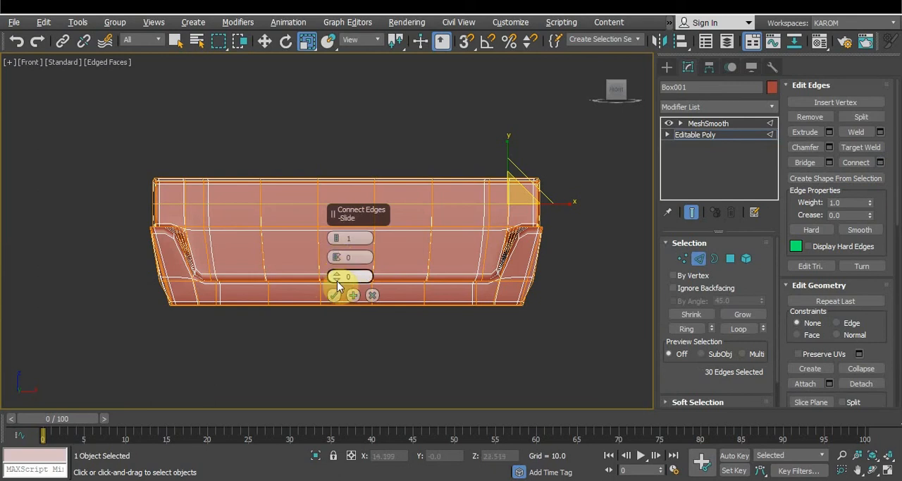
pyautogui.moveTo(337, 281); pyautogui.dragTo(339, 255)
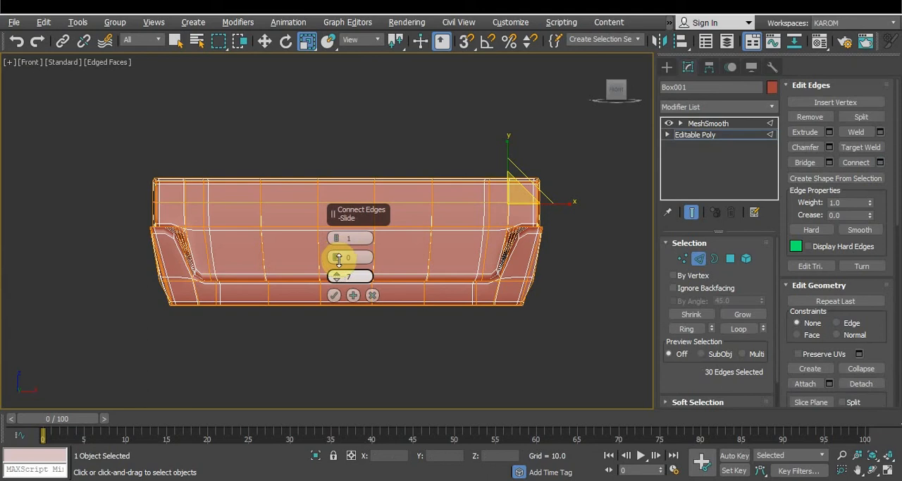
pyautogui.moveTo(337, 275); pyautogui.dragTo(341, 243)
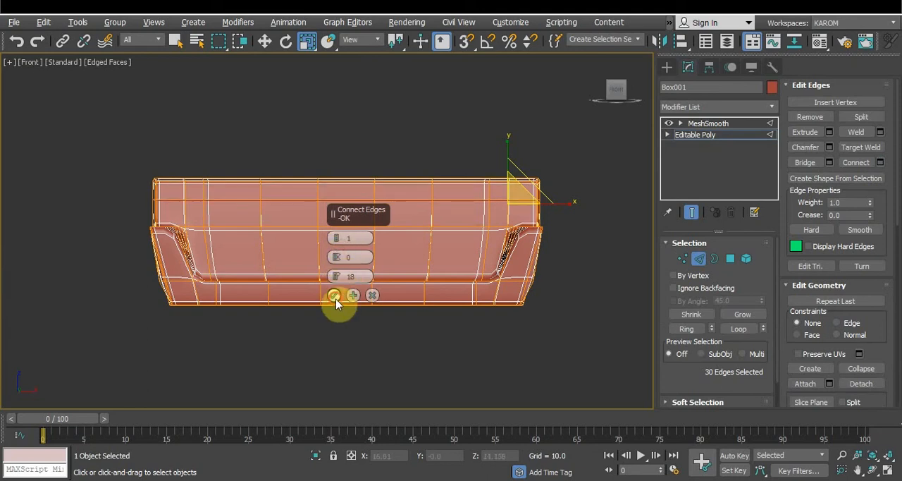
pyautogui.click(335, 296)
# Select the vertices at both top corners of the backrest and scale them inward to 97% along X
pyautogui.click(682, 258)
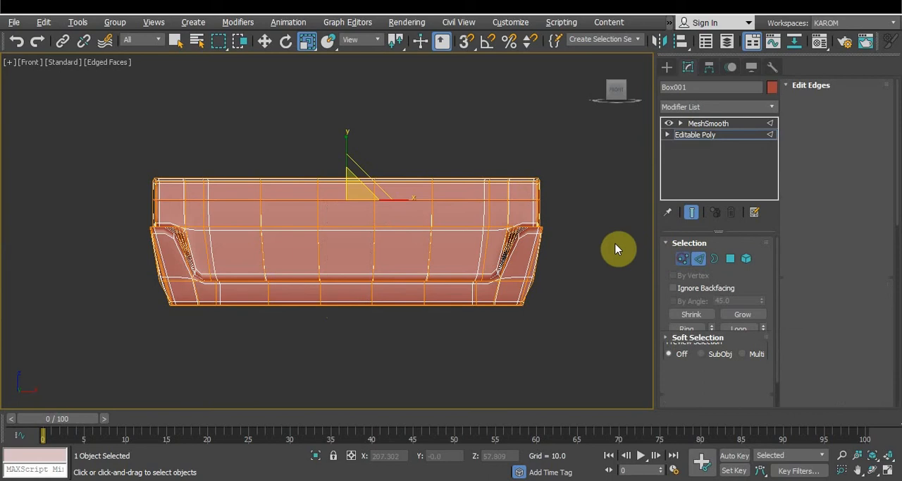
pyautogui.moveTo(530, 169); pyautogui.dragTo(548, 193)
pyautogui.keyDown('ctrl'); pyautogui.moveTo(122, 157); pyautogui.dragTo(177, 197); pyautogui.keyUp('ctrl')
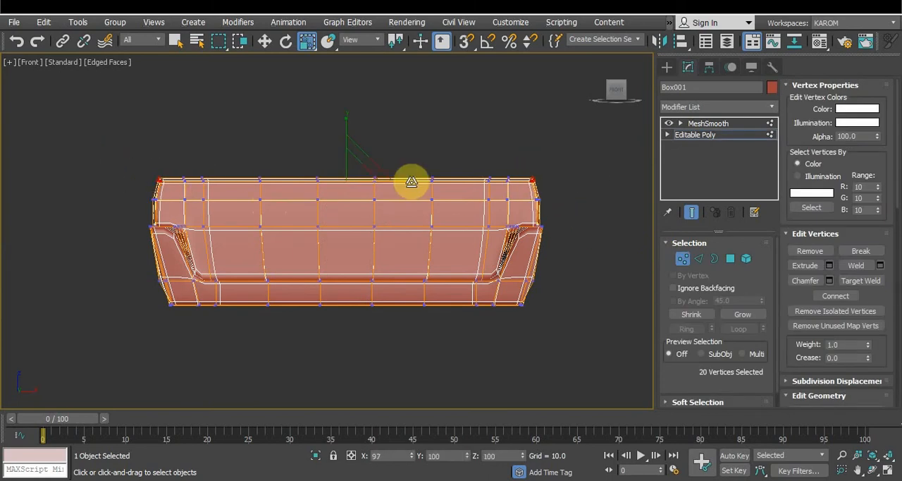
pyautogui.moveTo(411, 181); pyautogui.dragTo(411, 182)
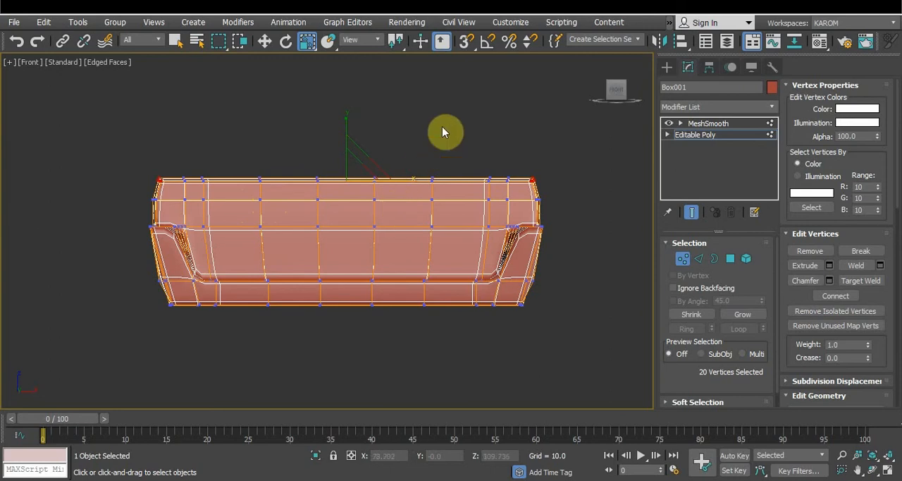
# Raise the backrest's top vertices between the corners to a Z of about 78.77, and the middle ones further to form an arch
pyautogui.moveTo(174, 146); pyautogui.dragTo(522, 196)
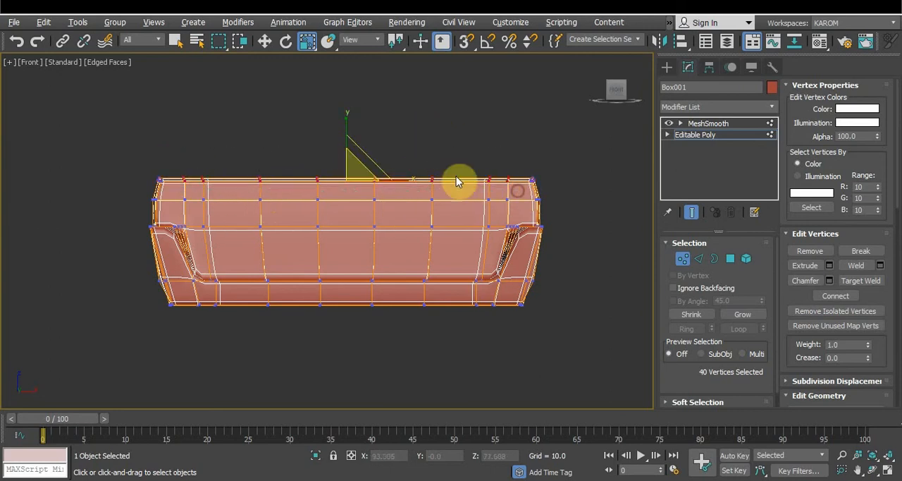
pyautogui.press('w')
pyautogui.moveTo(347, 124); pyautogui.dragTo(347, 123)
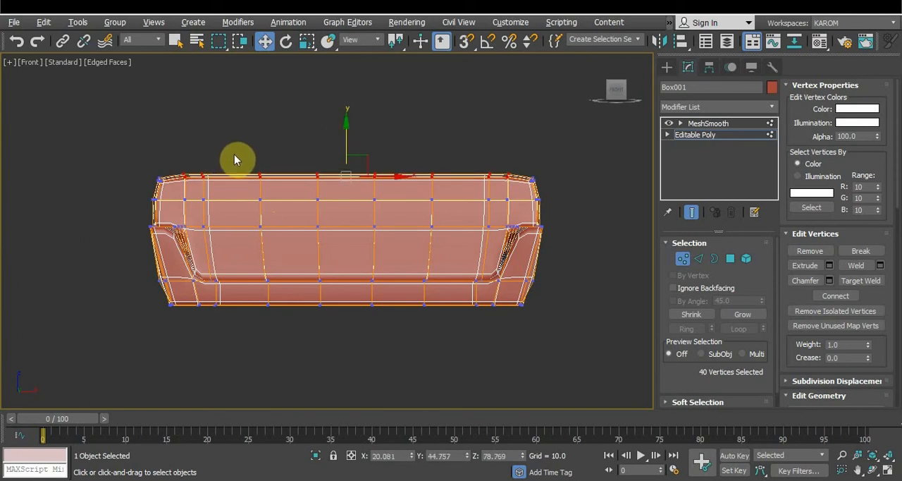
pyautogui.moveTo(233, 152); pyautogui.dragTo(457, 196)
pyautogui.moveTo(346, 125); pyautogui.dragTo(345, 120)
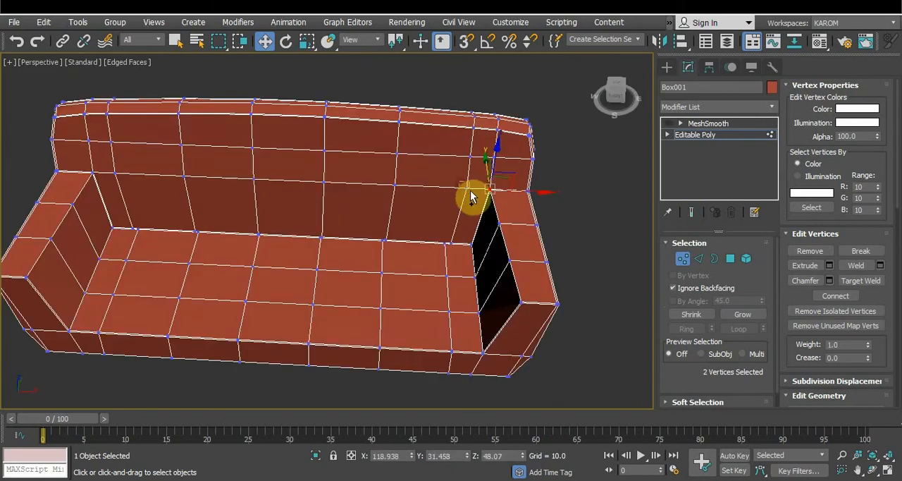
# Select the ten front vertices along the backrest's row at armrest height and move them forward to a Y of about 29.3
pyautogui.keyDown('ctrl'); pyautogui.moveTo(471, 191); pyautogui.dragTo(471, 192); pyautogui.keyUp('ctrl')
pyautogui.keyDown('ctrl'); pyautogui.moveTo(378, 173); pyautogui.dragTo(404, 195); pyautogui.keyUp('ctrl')
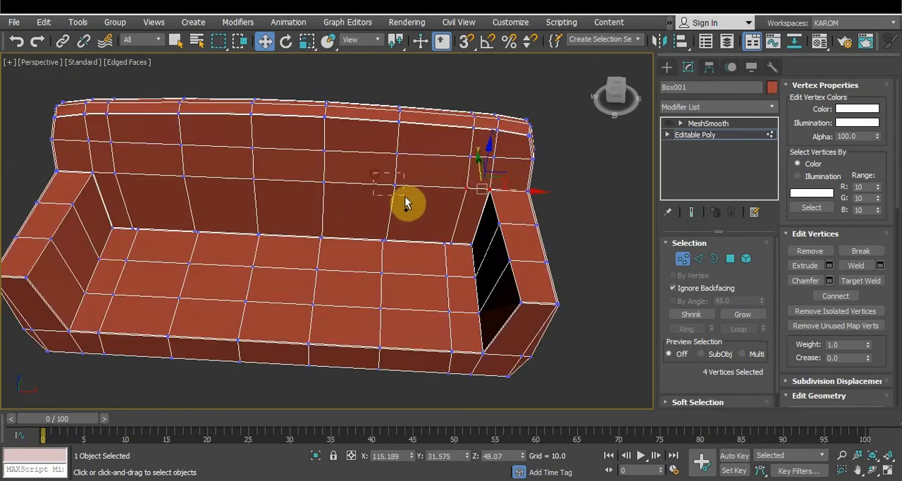
pyautogui.keyDown('ctrl'); pyautogui.moveTo(297, 171); pyautogui.dragTo(334, 187); pyautogui.keyUp('ctrl')
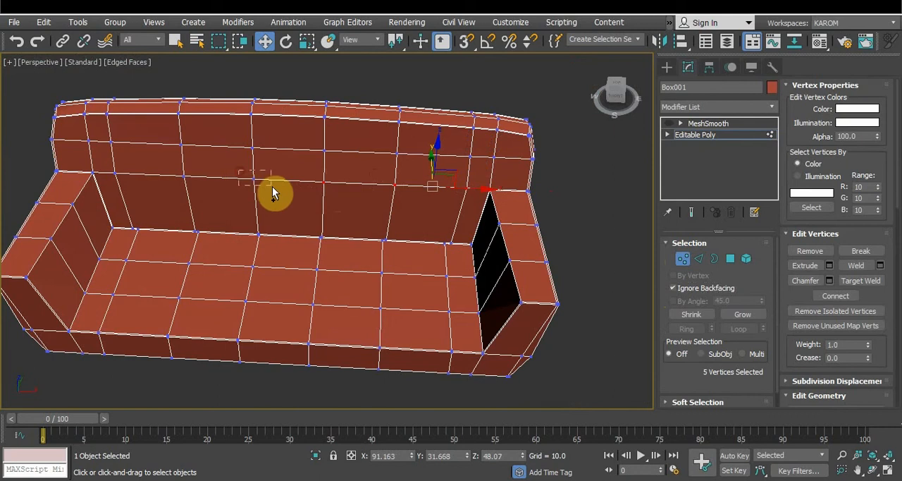
pyautogui.keyDown('ctrl'); pyautogui.moveTo(195, 192); pyautogui.dragTo(202, 194); pyautogui.keyUp('ctrl')
pyautogui.keyDown('ctrl'); pyautogui.click(114, 173); pyautogui.keyUp('ctrl')
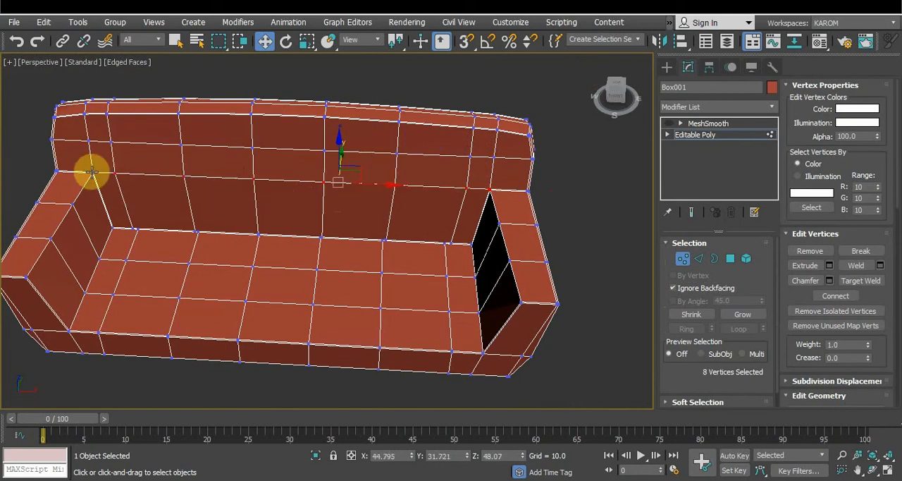
pyautogui.keyDown('ctrl'); pyautogui.moveTo(84, 170); pyautogui.dragTo(104, 184); pyautogui.keyUp('ctrl')
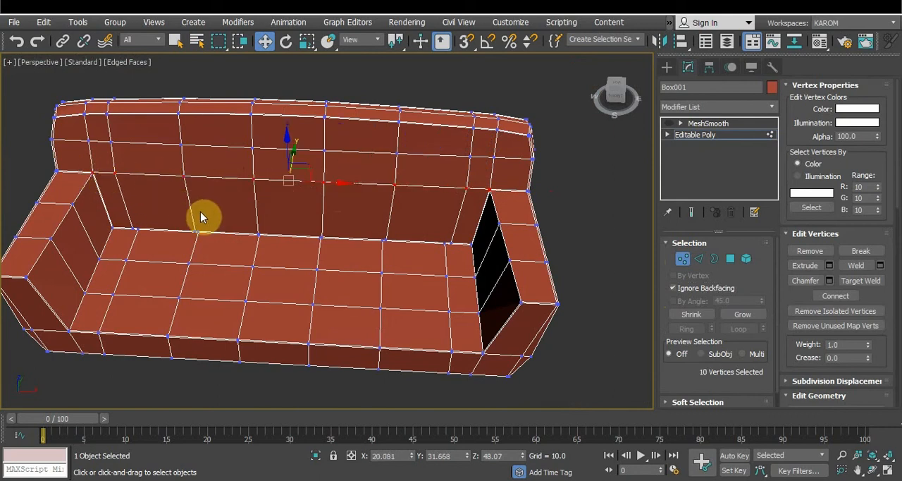
pyautogui.keyDown('alt'); pyautogui.moveTo(204, 224); pyautogui.dragTo(249, 204, button='middle'); pyautogui.keyUp('alt')
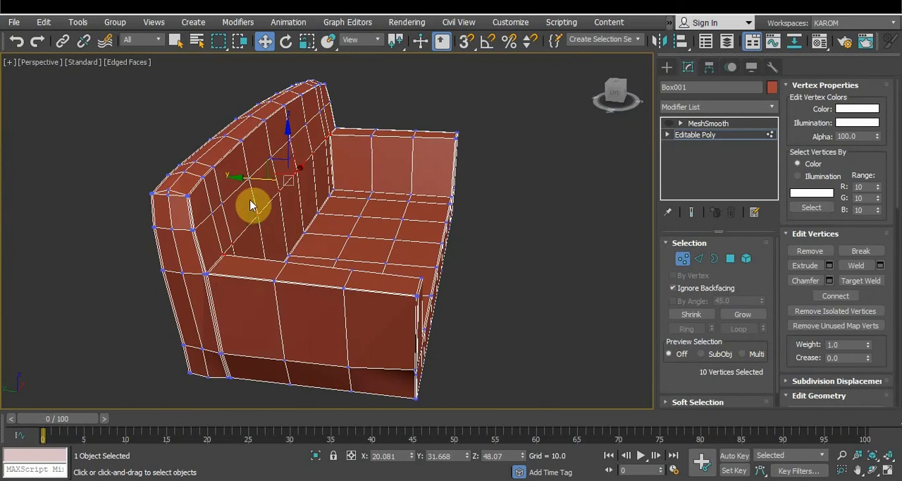
pyautogui.moveTo(240, 177); pyautogui.dragTo(246, 179)
# Preview the sofa with MeshSmooth and inspect the arched, padded backrest
pyautogui.keyDown('alt'); pyautogui.moveTo(517, 240); pyautogui.dragTo(422, 238, button='middle'); pyautogui.keyUp('alt')
pyautogui.scroll(-3, 421, 238)
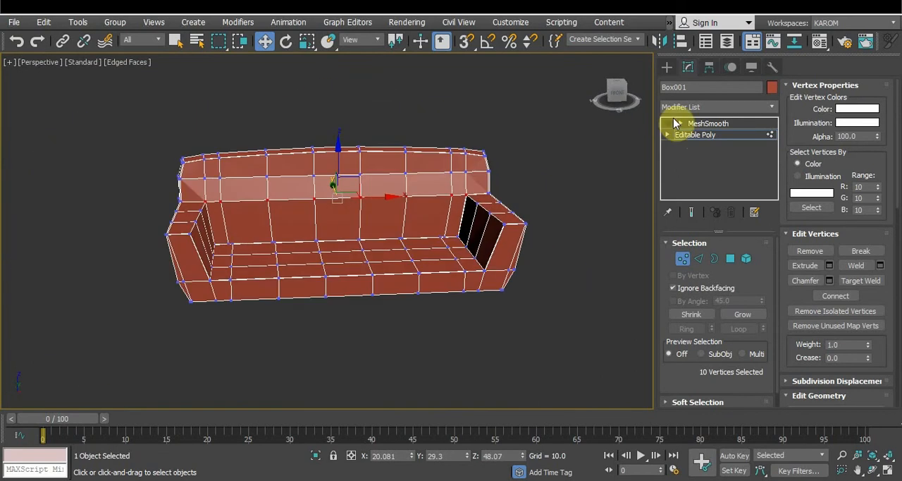
pyautogui.click(723, 123)
pyautogui.click(563, 202)
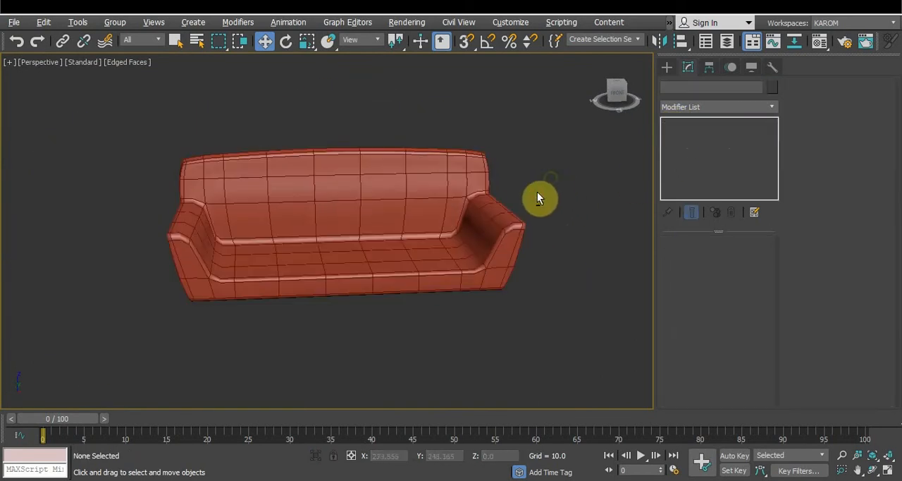
pyautogui.keyDown('alt'); pyautogui.moveTo(537, 196); pyautogui.dragTo(555, 182, button='middle'); pyautogui.keyUp('alt')
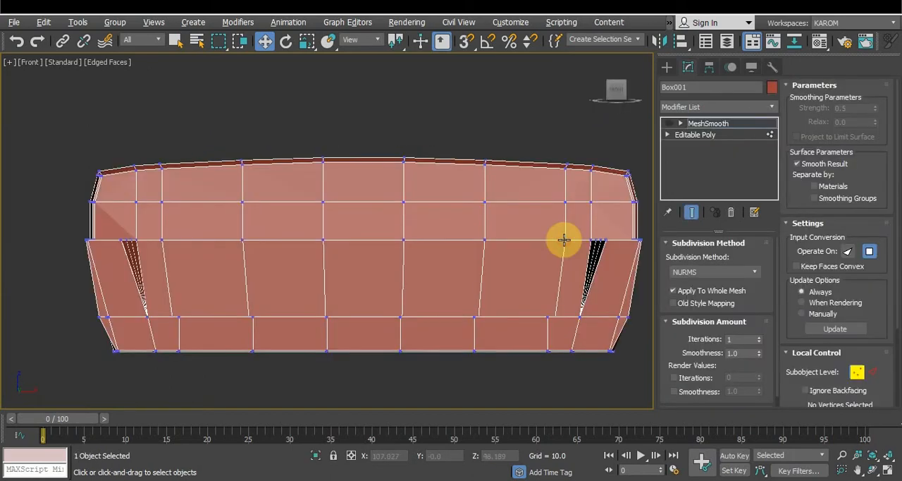
# Select the six inner vertices of the backrest's row at armrest height and extrude them with height 0.504 and width 6.234
pyautogui.click(565, 240)
pyautogui.keyDown('ctrl'); pyautogui.click(485, 240); pyautogui.keyUp('ctrl')
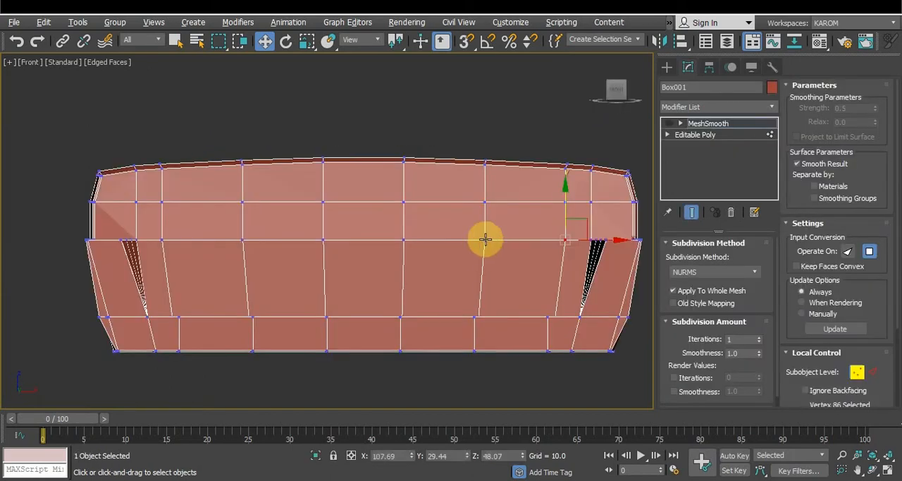
pyautogui.keyDown('ctrl'); pyautogui.click(404, 241); pyautogui.keyUp('ctrl')
pyautogui.moveTo(150, 227); pyautogui.dragTo(573, 257)
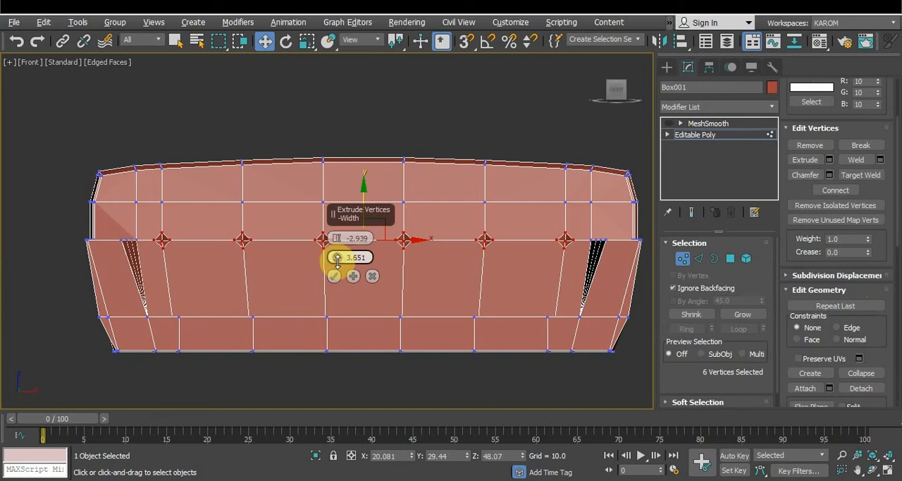
pyautogui.moveTo(337, 255); pyautogui.dragTo(337, 255)
pyautogui.moveTo(338, 234); pyautogui.dragTo(337, 233)
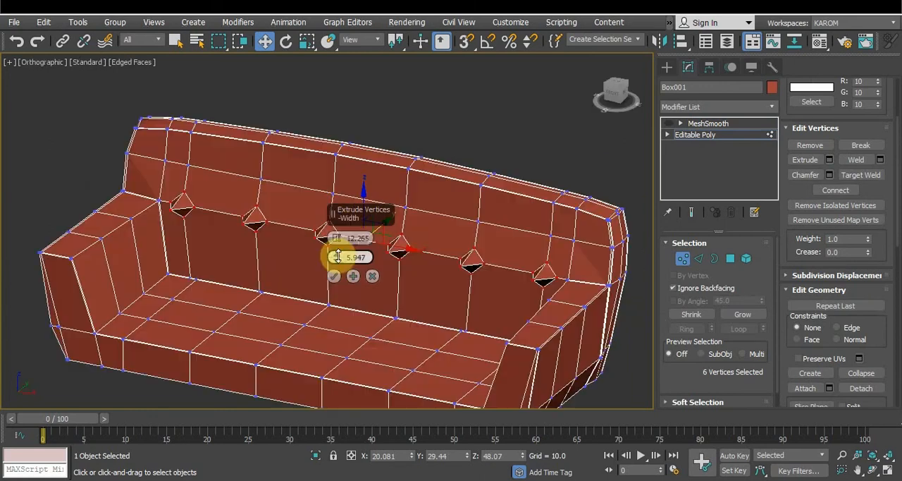
pyautogui.moveTo(337, 257); pyautogui.dragTo(333, 267)
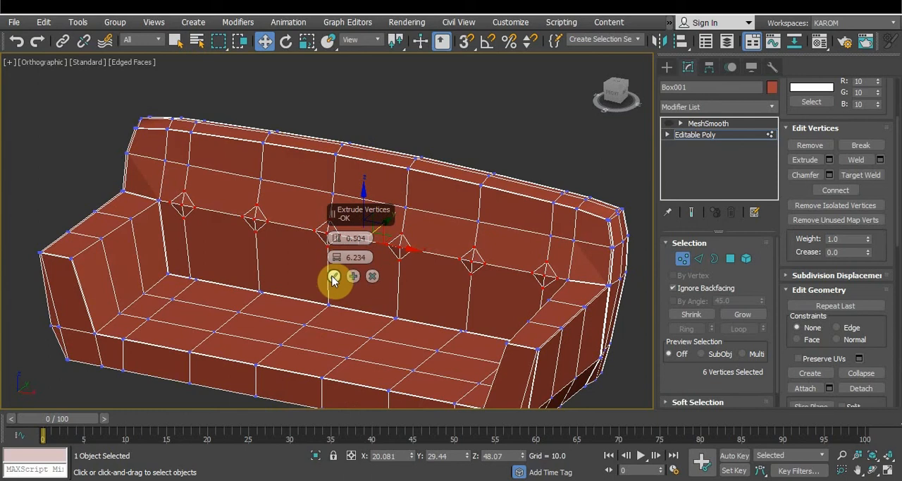
pyautogui.click(333, 277)
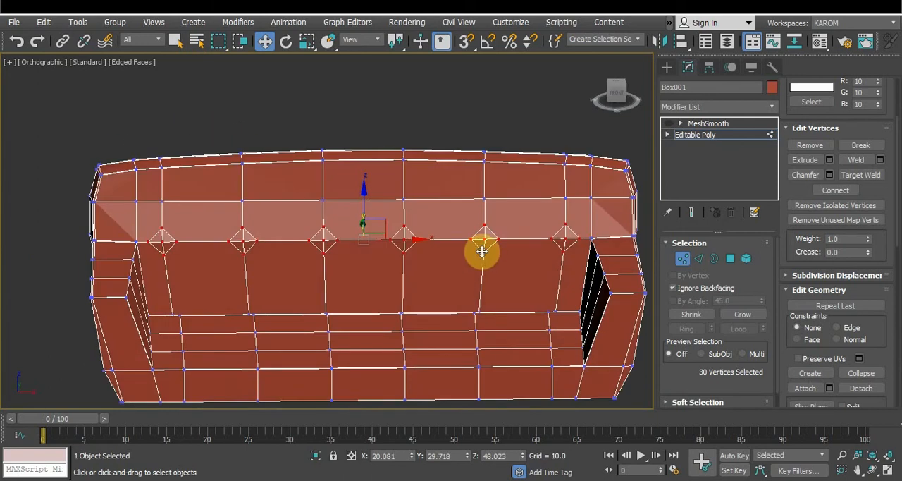
# Select the polygons of the six diamonds on the backrest and bevel them inward with height about -6.541 and outline about -2.008
pyautogui.click(731, 259)
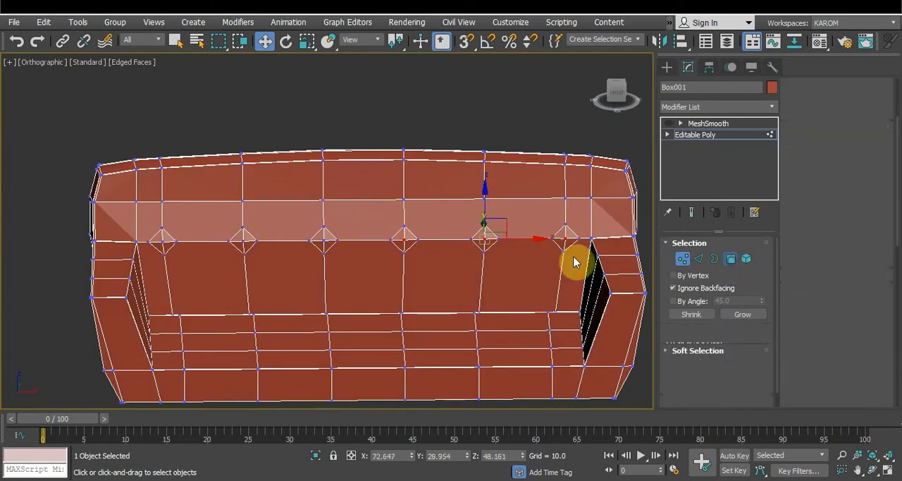
pyautogui.click(568, 238)
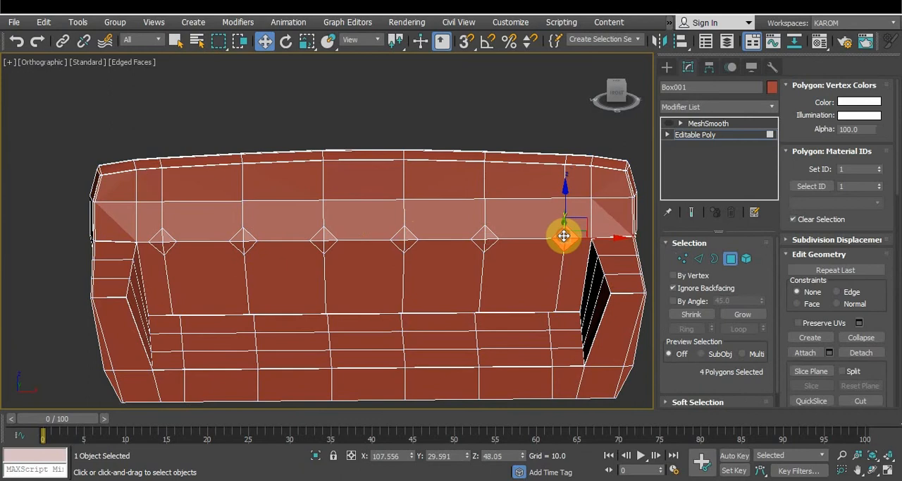
pyautogui.moveTo(565, 237); pyautogui.dragTo(243, 243)
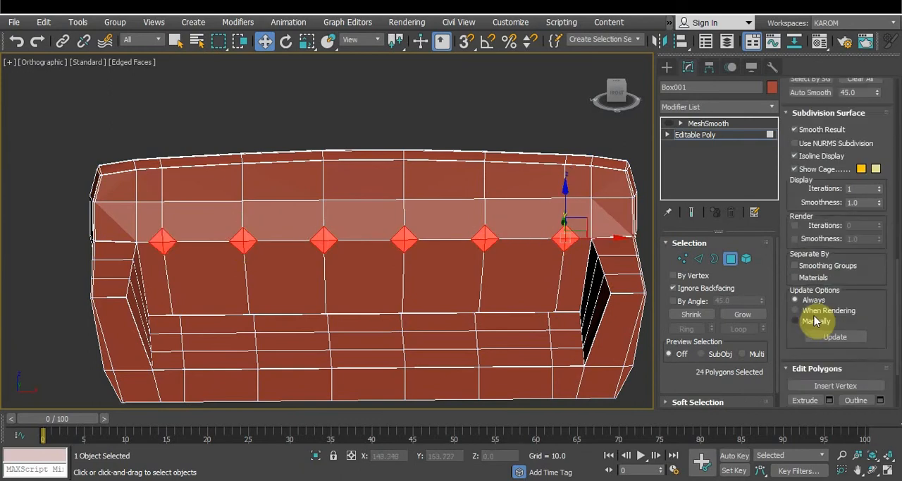
pyautogui.scroll(-3, 816, 323)
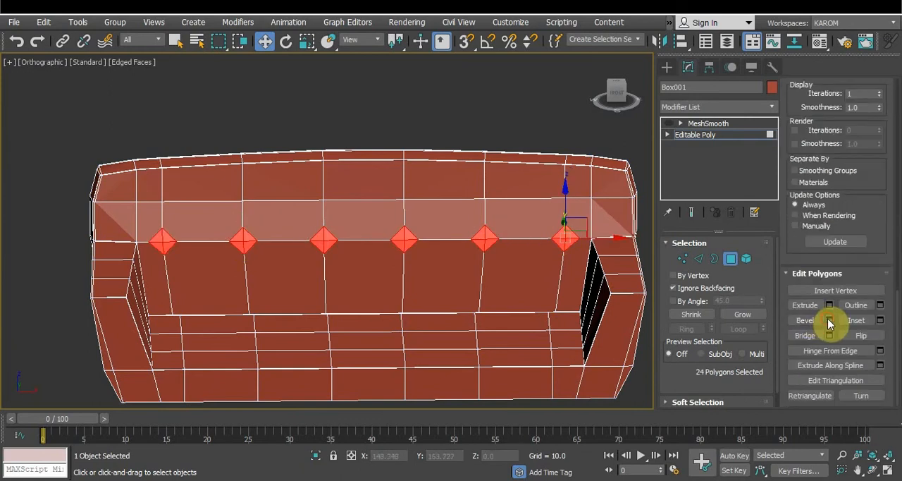
pyautogui.click(829, 320)
pyautogui.keyDown('alt'); pyautogui.moveTo(531, 240); pyautogui.dragTo(445, 229, button='middle'); pyautogui.keyUp('alt')
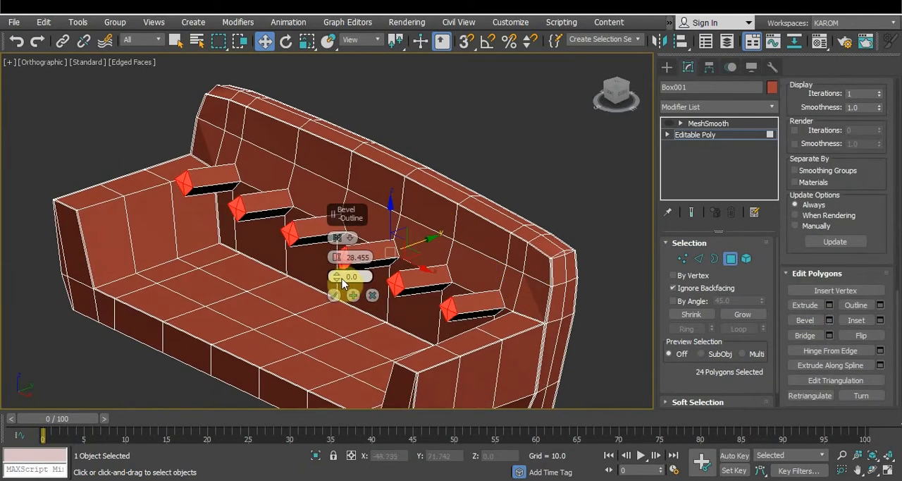
pyautogui.moveTo(340, 283); pyautogui.dragTo(336, 258)
pyautogui.moveTo(346, 315); pyautogui.dragTo(350, 329)
pyautogui.keyDown('alt'); pyautogui.moveTo(315, 277); pyautogui.dragTo(382, 263, button='middle'); pyautogui.keyUp('alt')
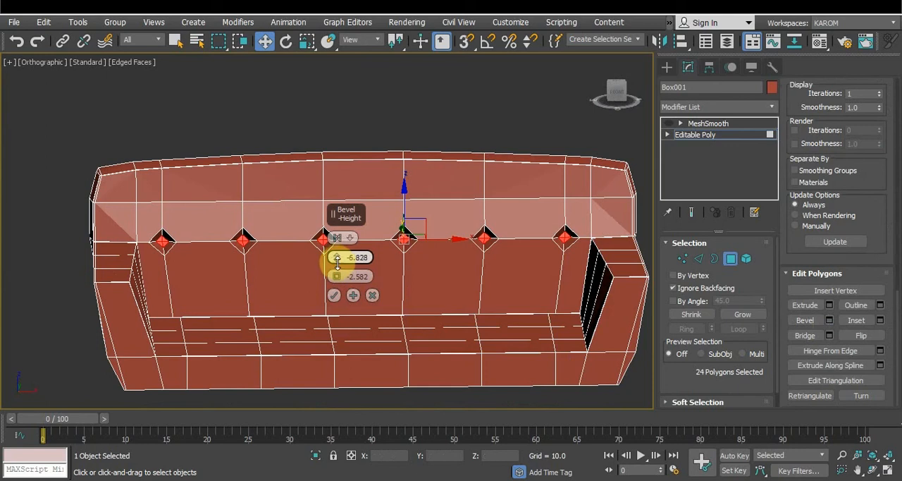
pyautogui.moveTo(335, 276); pyautogui.dragTo(336, 276)
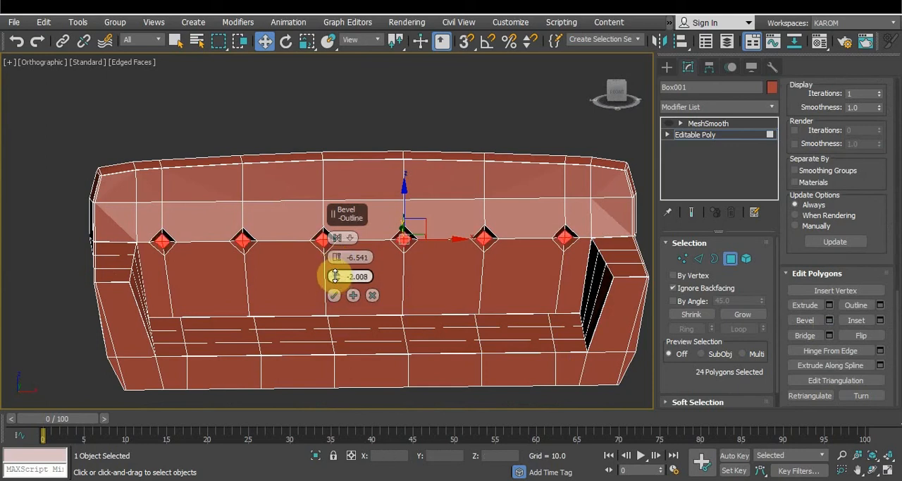
pyautogui.click(334, 295)
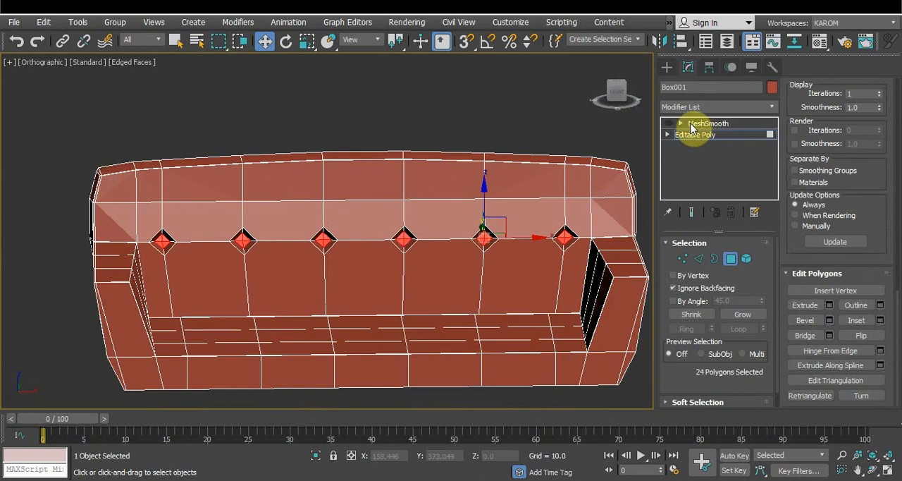
# Turn MeshSmooth back on, create a sphere of radius 3.245 and place it in the third backrest recess at a Z of about 47.3
pyautogui.click(711, 124)
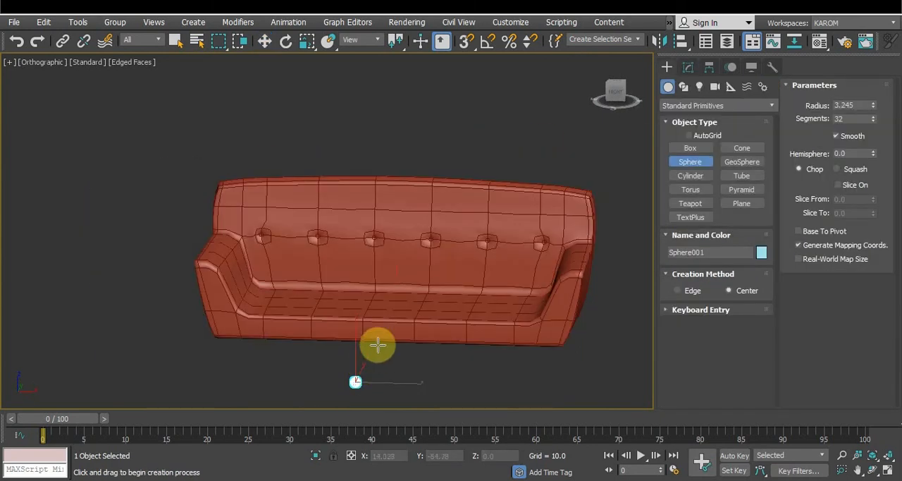
pyautogui.press('s')
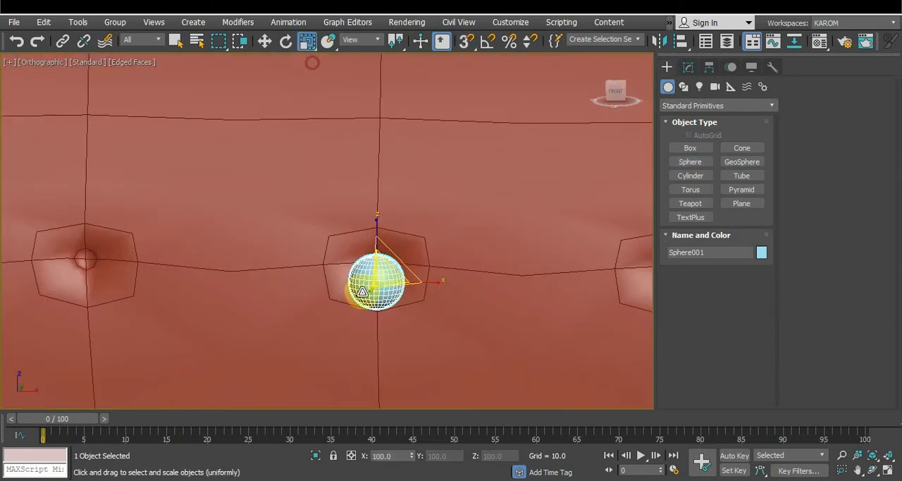
pyautogui.moveTo(393, 282)
pyautogui.mouseDown()
pyautogui.moveTo(384, 277)
pyautogui.moveTo(389, 285)
pyautogui.mouseUp()
pyautogui.press('w')
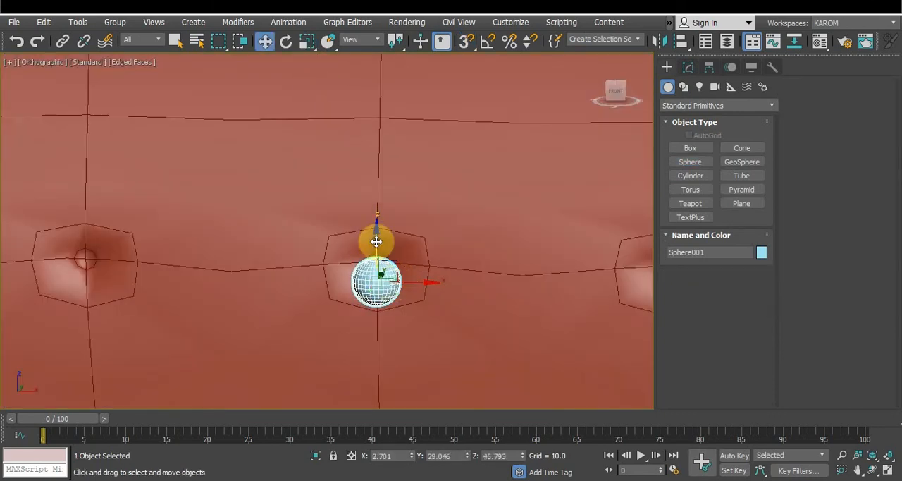
pyautogui.moveTo(373, 237); pyautogui.dragTo(373, 221)
pyautogui.keyDown('alt'); pyautogui.moveTo(508, 273); pyautogui.dragTo(423, 286, button='middle'); pyautogui.keyUp('alt')
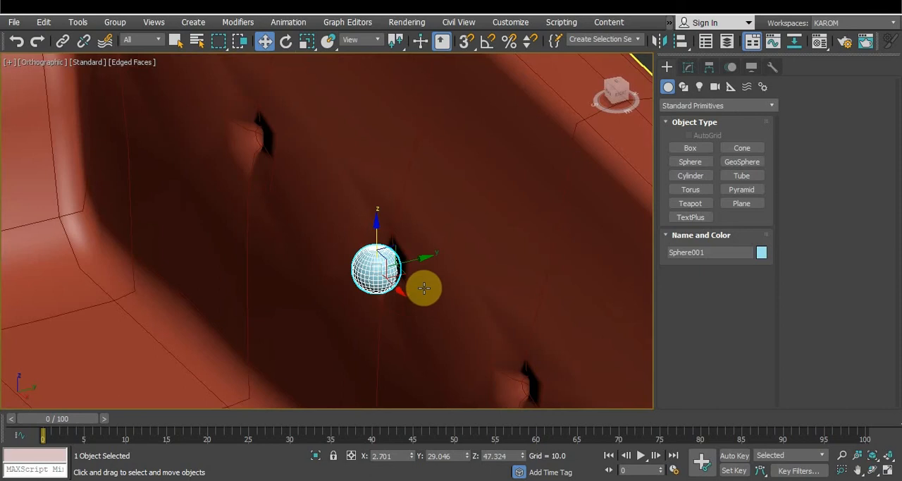
# Flatten the sphere to about 54% along Y and push it into the recess to a Y of about 31.1
pyautogui.press('r')
pyautogui.moveTo(318, 282); pyautogui.dragTo(344, 279)
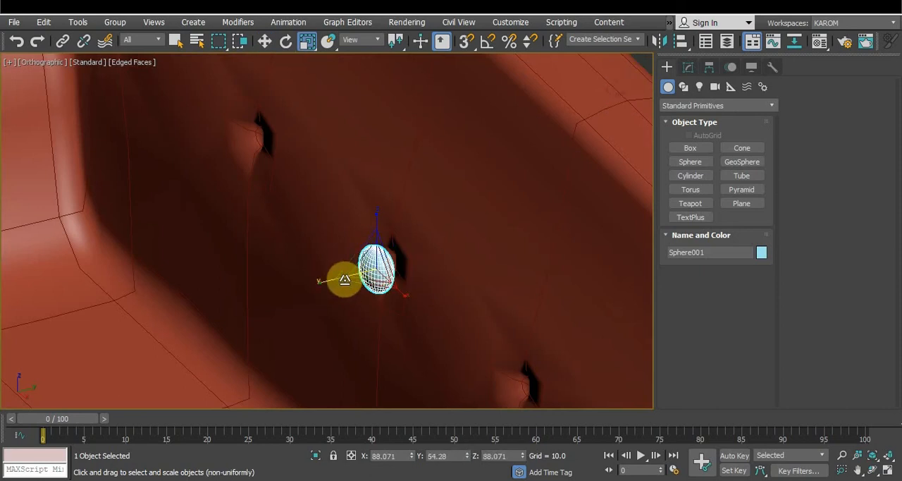
pyautogui.moveTo(423, 255); pyautogui.dragTo(420, 257)
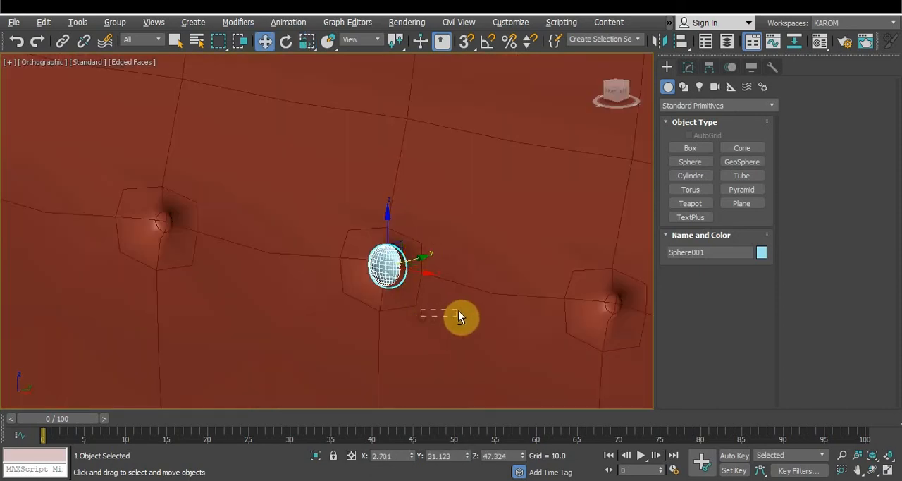
# Copy the sphere along X into the other five backrest recesses, undoing the misplaced copies and making two copies for the last pair
pyautogui.keyDown('alt'); pyautogui.moveTo(458, 316); pyautogui.dragTo(489, 296, button='middle'); pyautogui.keyUp('alt')
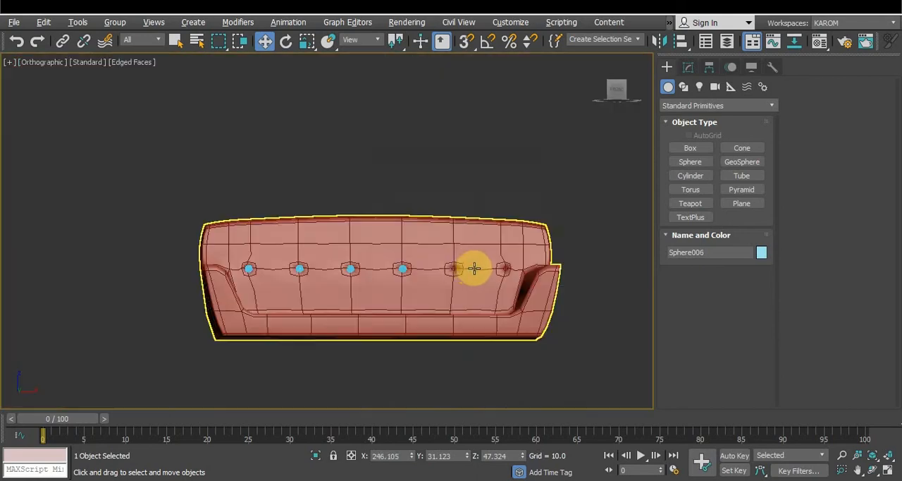
pyautogui.hotkey('ctrl', 'z')
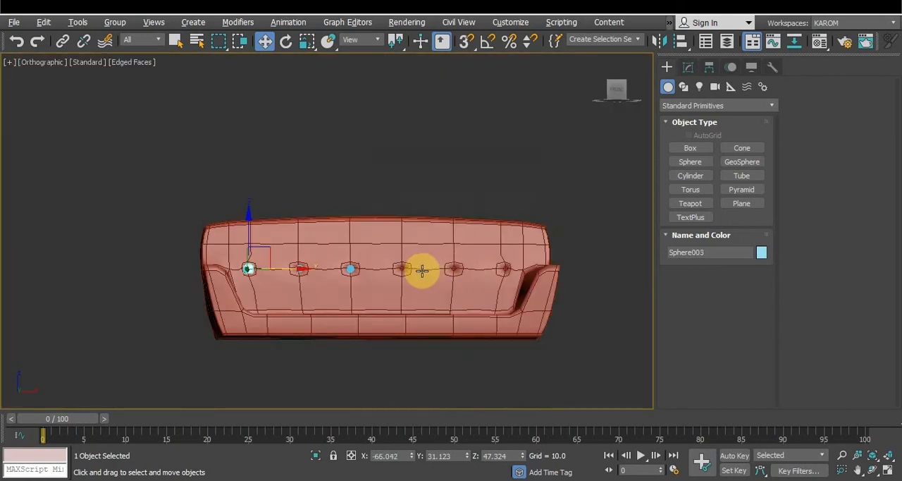
pyautogui.keyDown('shift'); pyautogui.moveTo(299, 269); pyautogui.dragTo(453, 274); pyautogui.keyUp('shift')
pyautogui.keyDown('shift'); pyautogui.moveTo(456, 270); pyautogui.dragTo(509, 269); pyautogui.keyUp('shift')
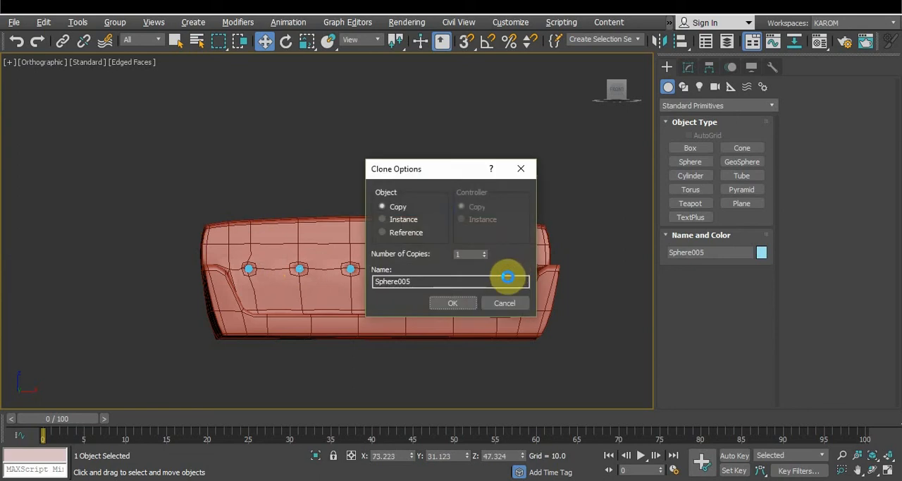
pyautogui.click(469, 301)
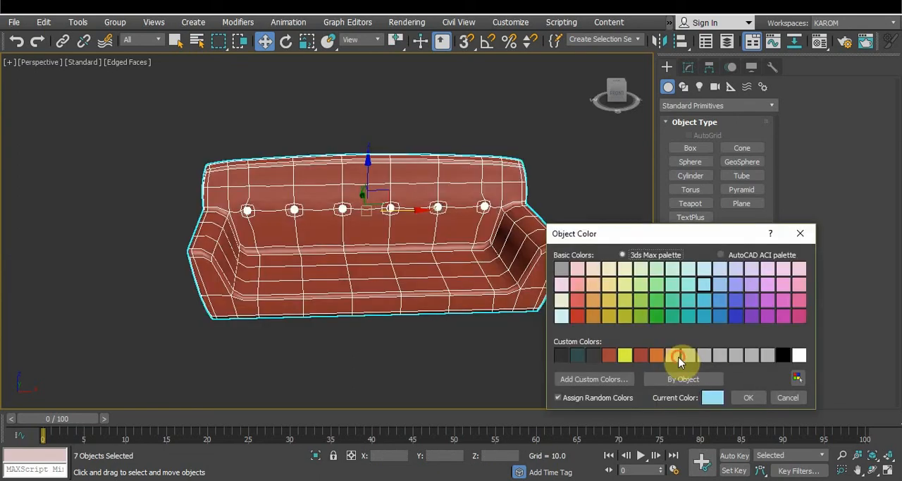
# Assign a light grey object color to the sofa and all six buttons, and deselect them
pyautogui.click(678, 357)
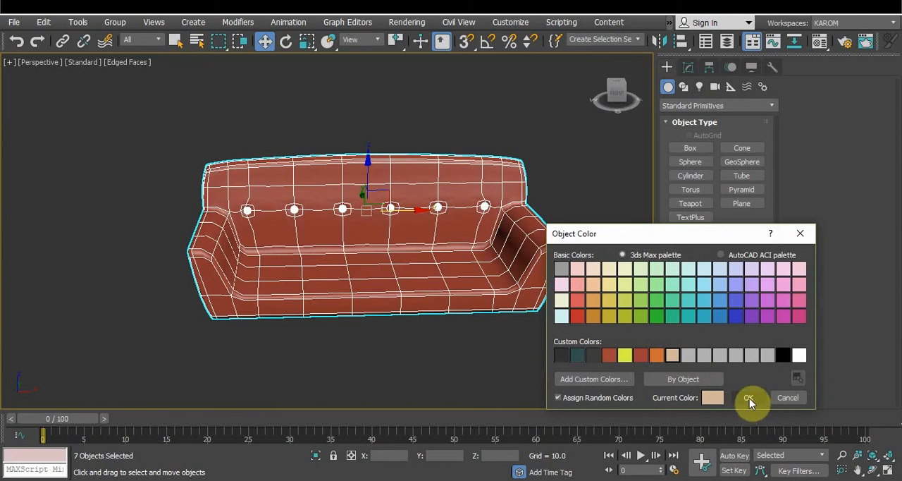
pyautogui.click(685, 354)
pyautogui.click(747, 396)
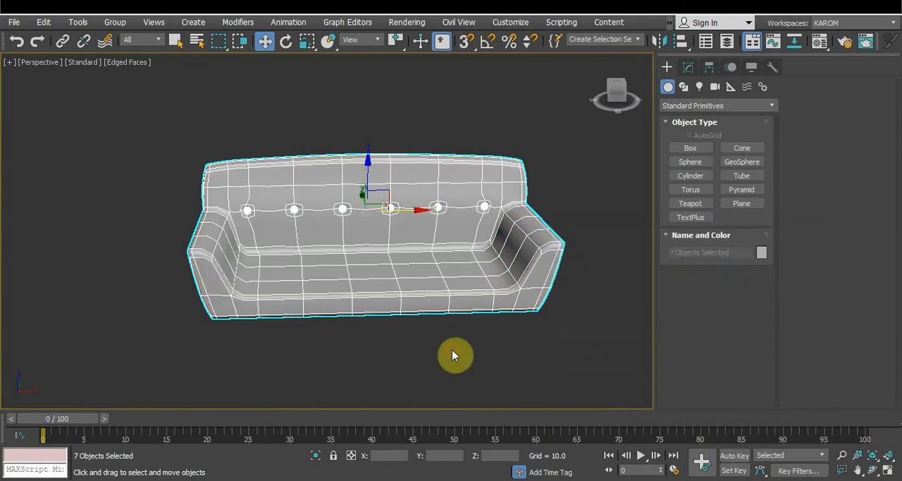
pyautogui.click(451, 353)
pyautogui.keyDown('alt'); pyautogui.moveTo(436, 352); pyautogui.dragTo(438, 334, button='middle'); pyautogui.keyUp('alt')
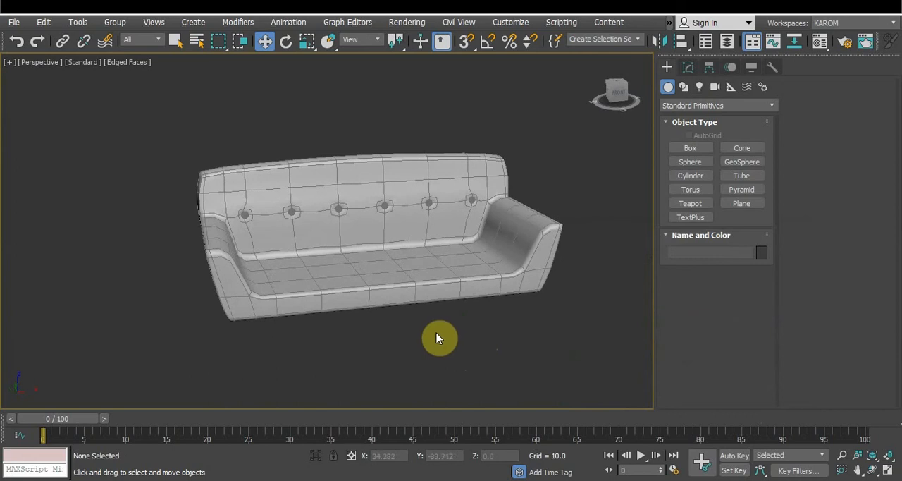
# Draw a box about 69.8 long and 186.2 wide over the seat area in the top view
pyautogui.press('t')
pyautogui.press('r')
pyautogui.click(689, 149)
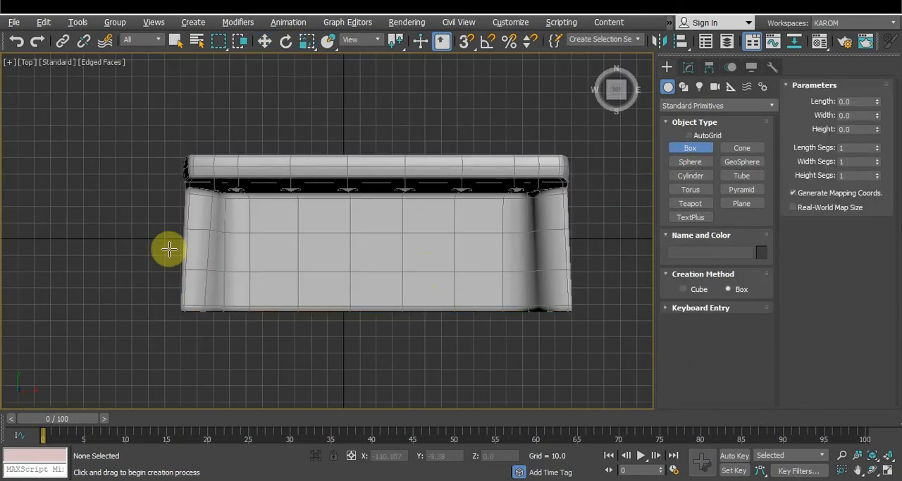
pyautogui.moveTo(224, 191); pyautogui.dragTo(534, 307)
pyautogui.click(534, 307)
# Raise the box onto the sofa seat as a cushion and set its height to 15
pyautogui.press('w')
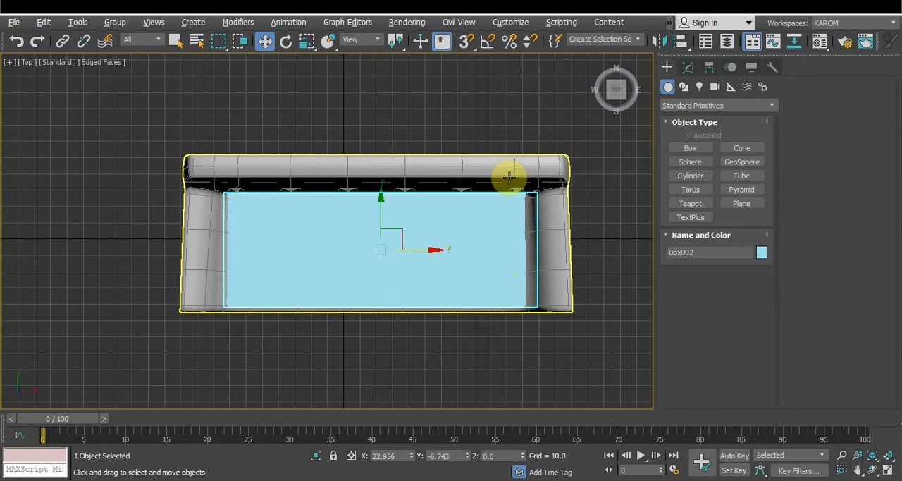
pyautogui.press('p')
pyautogui.moveTo(379, 236); pyautogui.dragTo(374, 209)
pyautogui.doubleClick(739, 286)
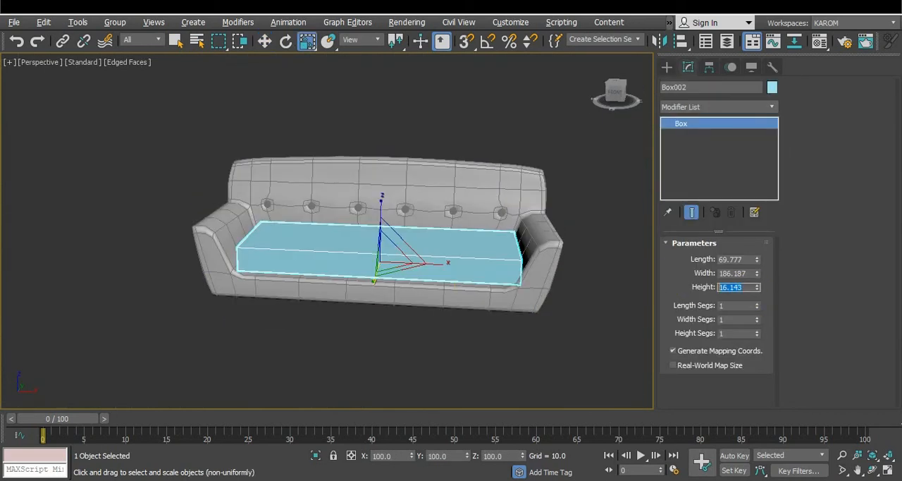
pyautogui.write('15')
pyautogui.press('Return')
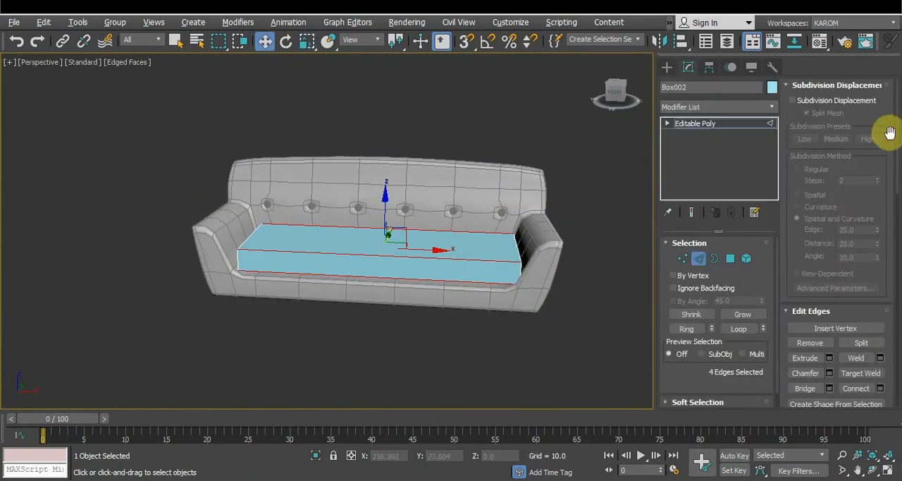
# Convert the cushion to an editable poly and connect its four long edges with 5 segments and a pinch of 65
pyautogui.click(880, 389)
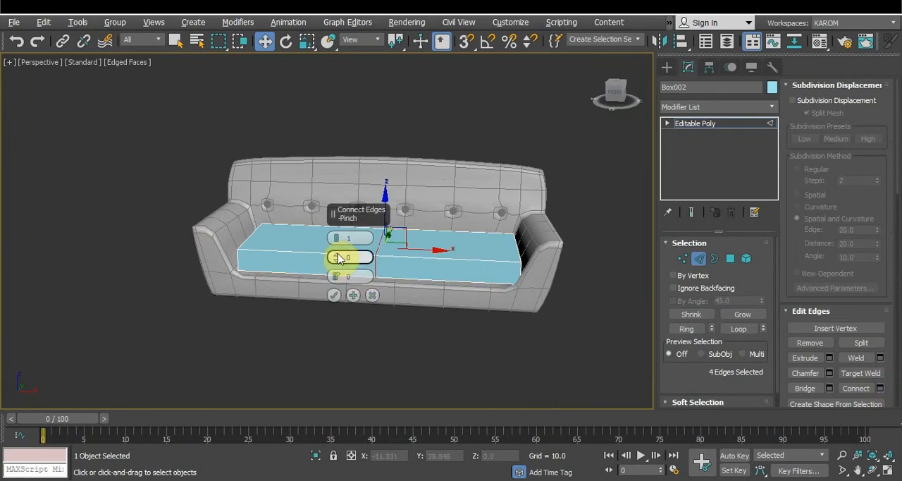
pyautogui.moveTo(337, 240); pyautogui.dragTo(337, 239)
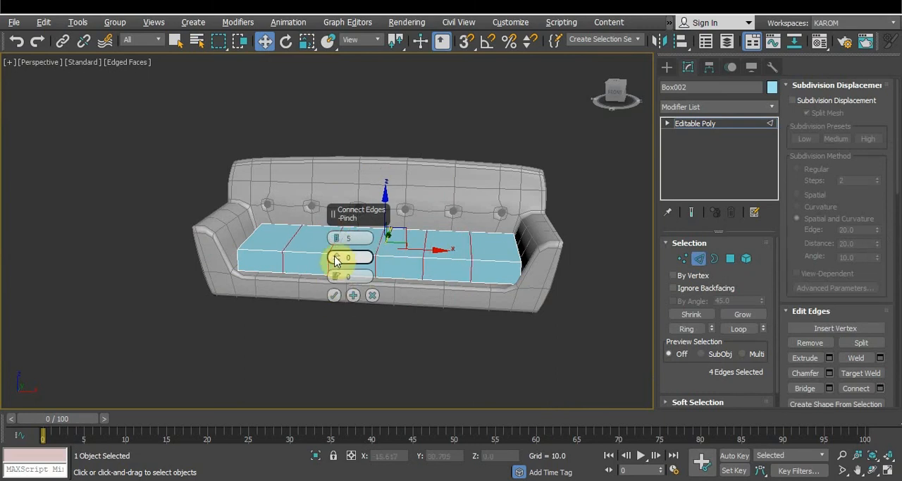
pyautogui.moveTo(336, 259); pyautogui.dragTo(328, 75)
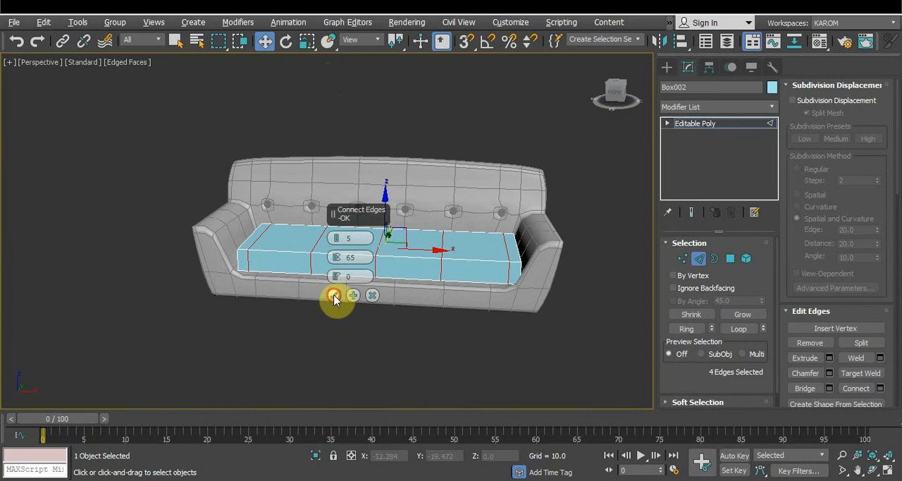
pyautogui.click(334, 296)
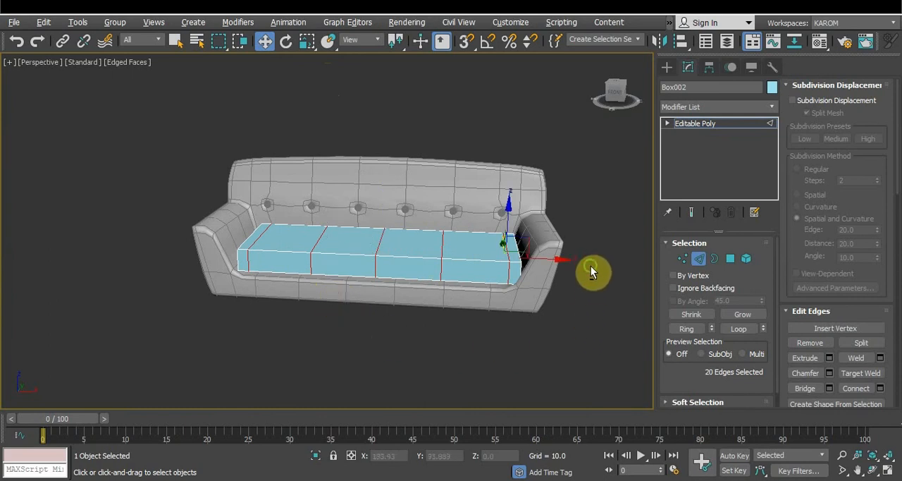
# Select the cushion's edges running front to back in the top view and connect them with 4 segments and a pinch of 19
pyautogui.keyDown('alt'); pyautogui.moveTo(591, 275); pyautogui.dragTo(579, 312, button='middle'); pyautogui.keyUp('alt')
pyautogui.press('t')
pyautogui.moveTo(166, 250); pyautogui.dragTo(669, 250)
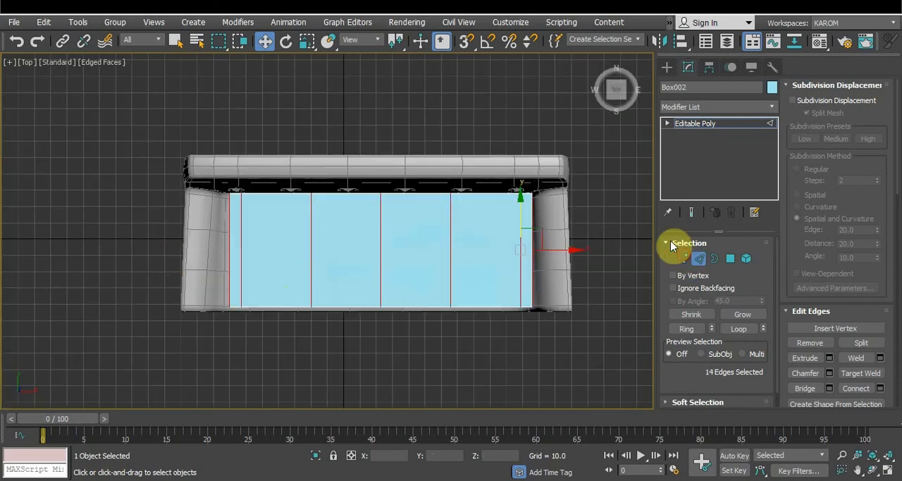
pyautogui.click(880, 388)
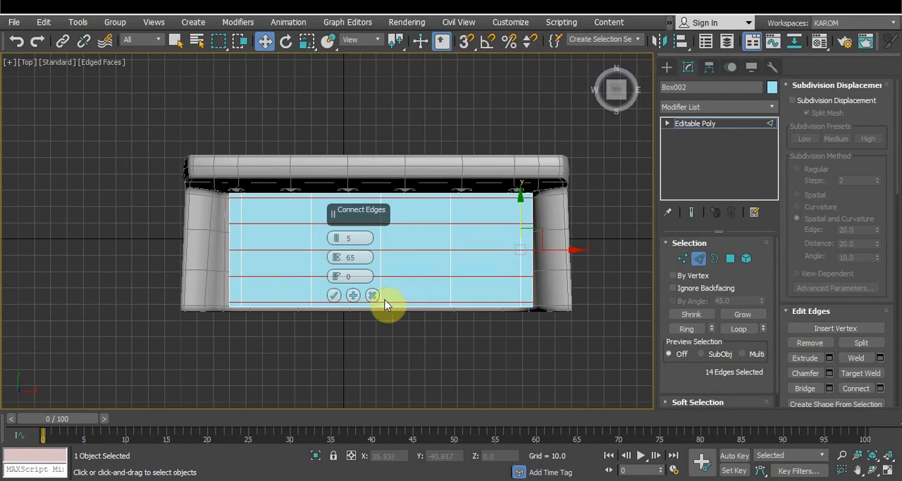
pyautogui.click(338, 241)
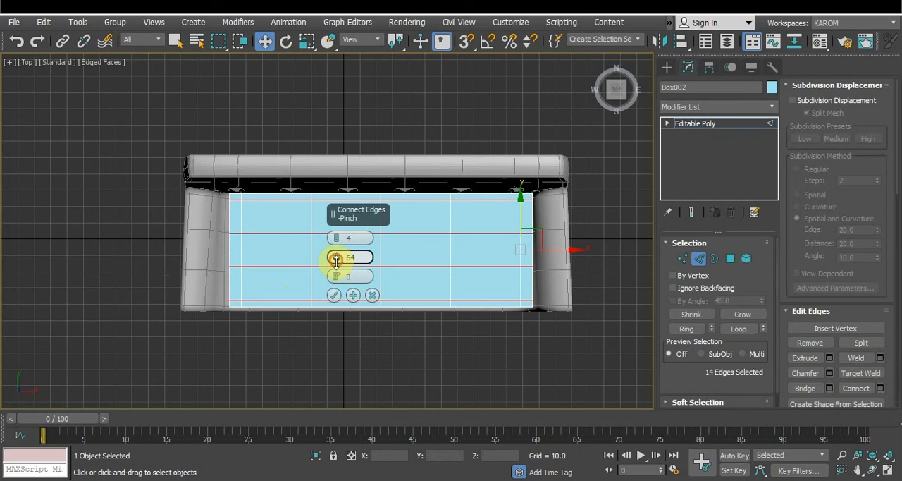
pyautogui.moveTo(336, 260); pyautogui.dragTo(324, 377)
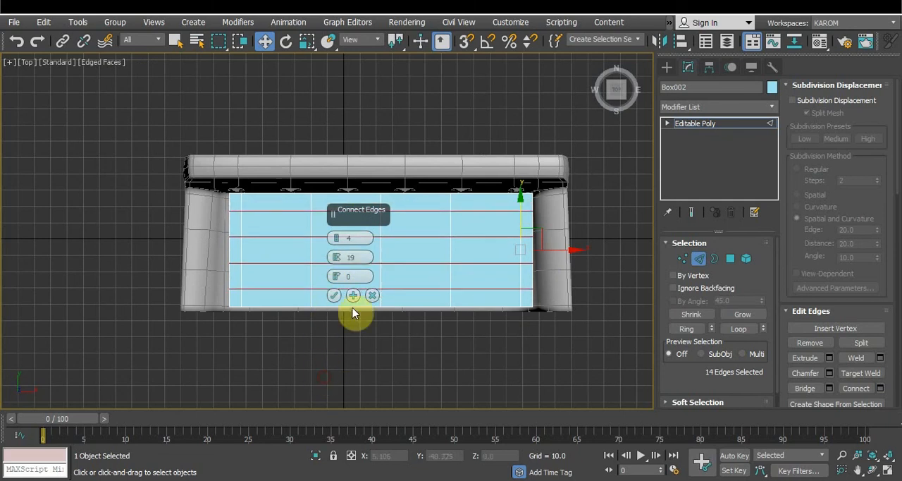
pyautogui.click(335, 296)
# Apply a MeshSmooth modifier to the seat cushion and check its rounded shape
pyautogui.click(715, 106)
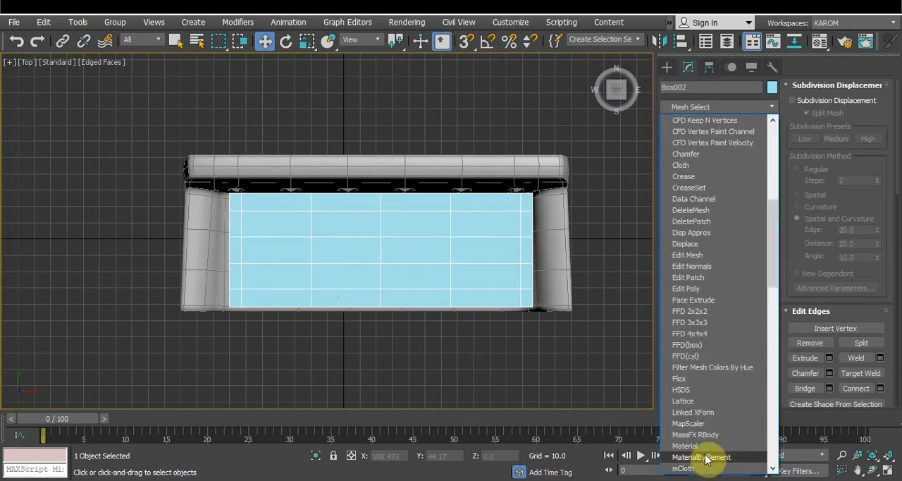
pyautogui.scroll(-1, 705, 458)
pyautogui.click(707, 468)
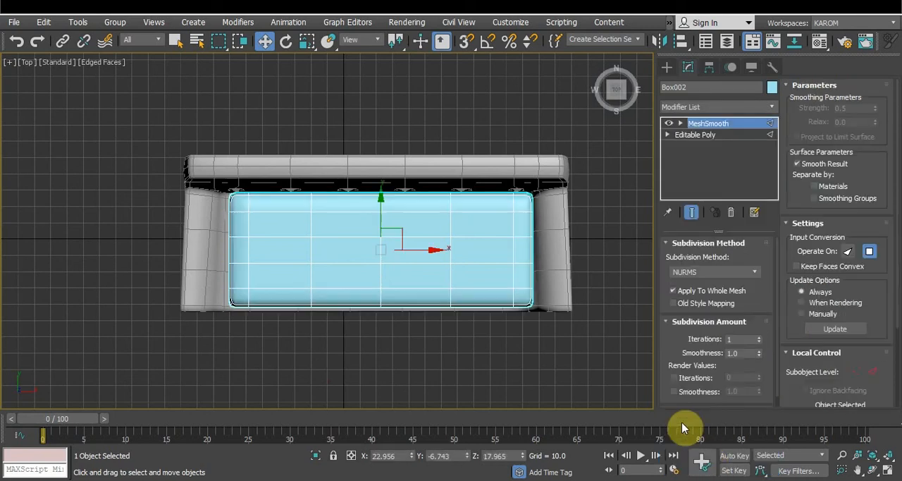
pyautogui.keyDown('alt'); pyautogui.moveTo(543, 350); pyautogui.dragTo(547, 237, button='middle'); pyautogui.keyUp('alt')
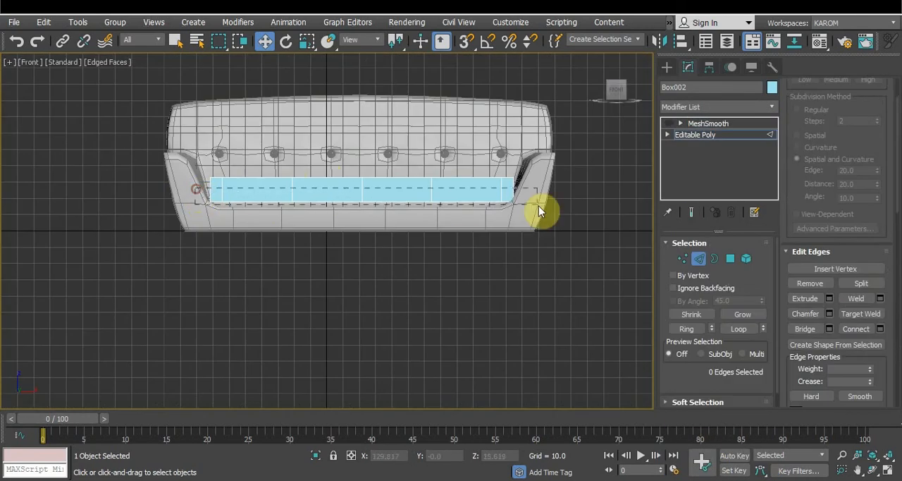
# Select the cushion's vertical edges in the front view and connect them with 2 segments and a pinch of 66
pyautogui.moveTo(539, 206); pyautogui.dragTo(592, 194)
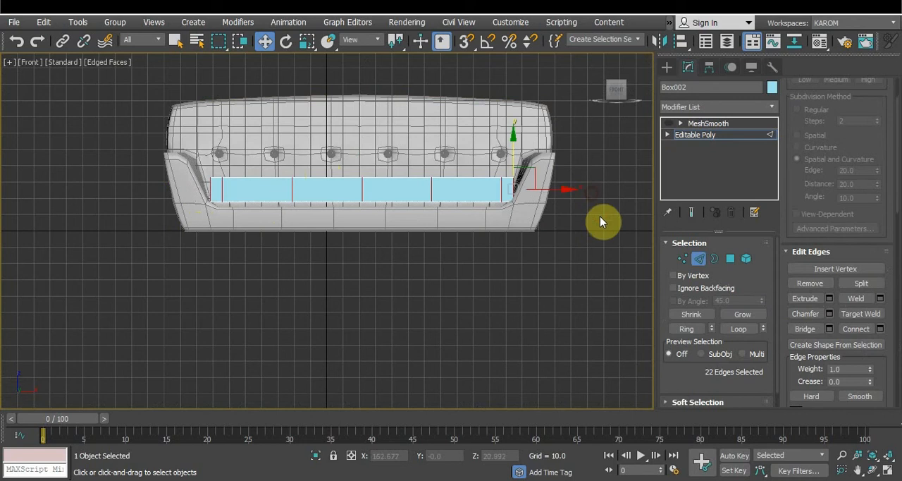
pyautogui.click(880, 329)
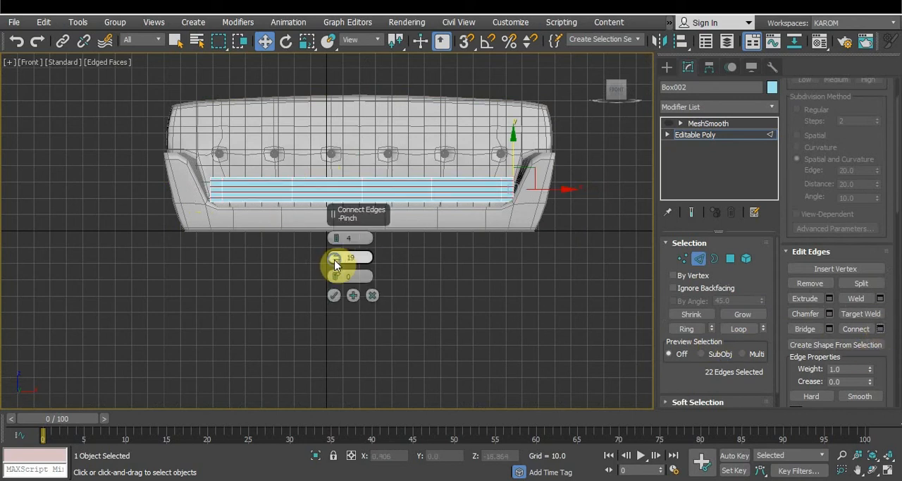
pyautogui.rightClick(335, 259)
pyautogui.click(337, 241)
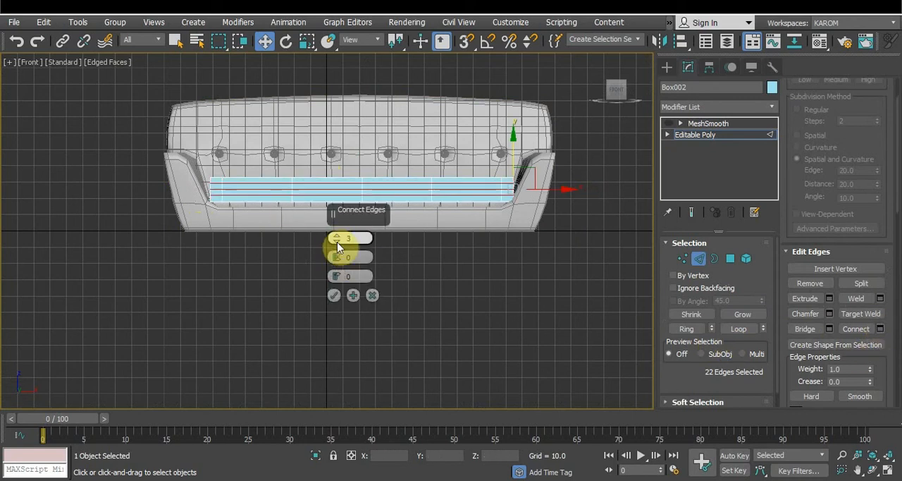
pyautogui.click(337, 242)
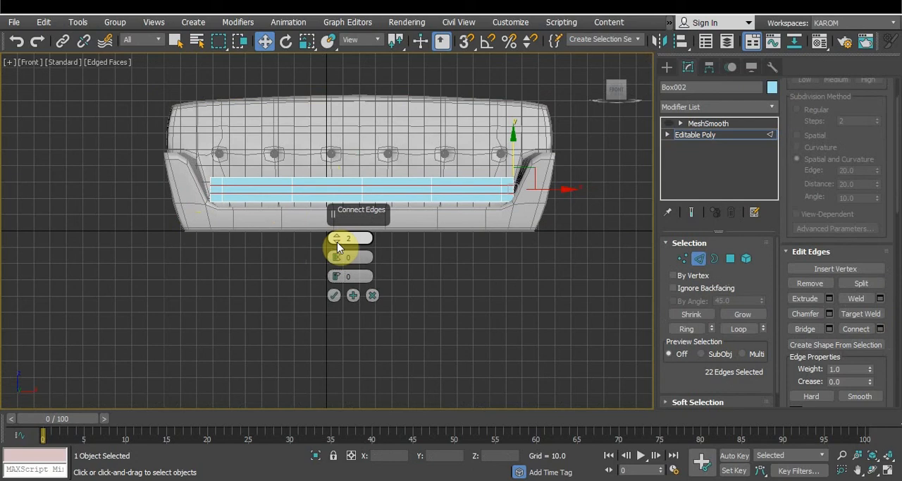
pyautogui.moveTo(336, 256); pyautogui.dragTo(317, 83)
pyautogui.click(335, 295)
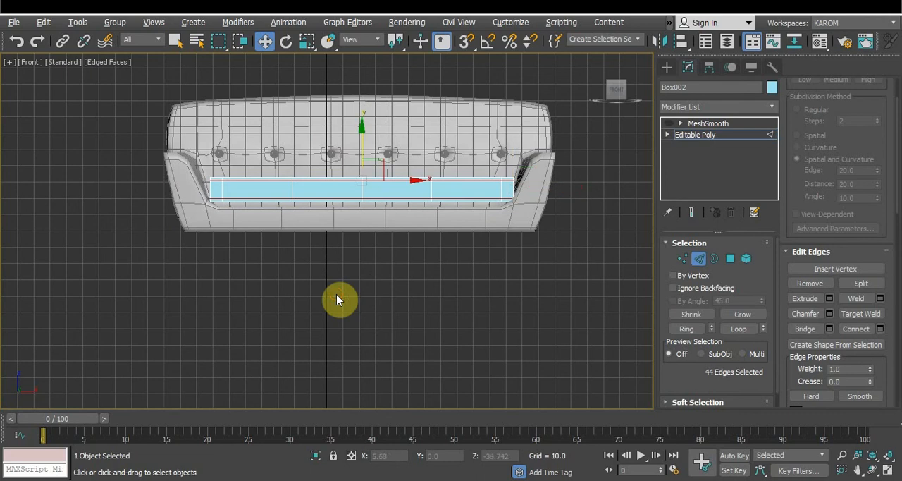
pyautogui.click(356, 270)
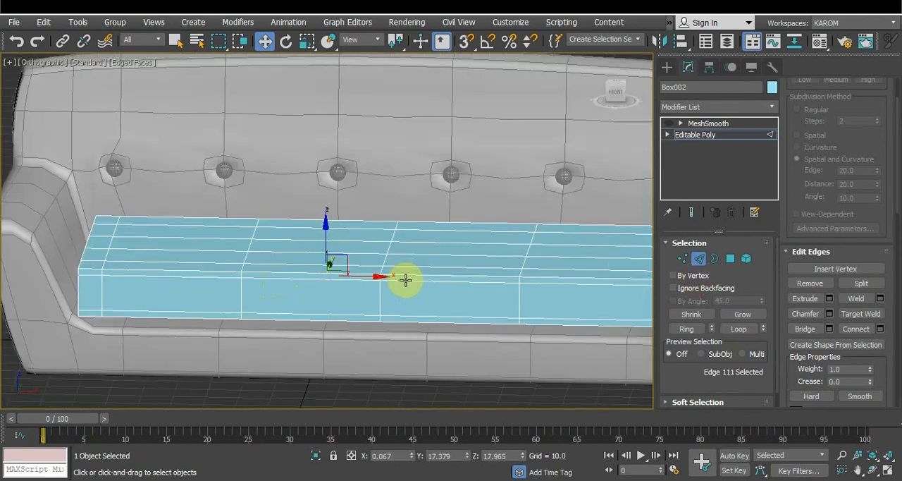
pyautogui.doubleClick(405, 279)
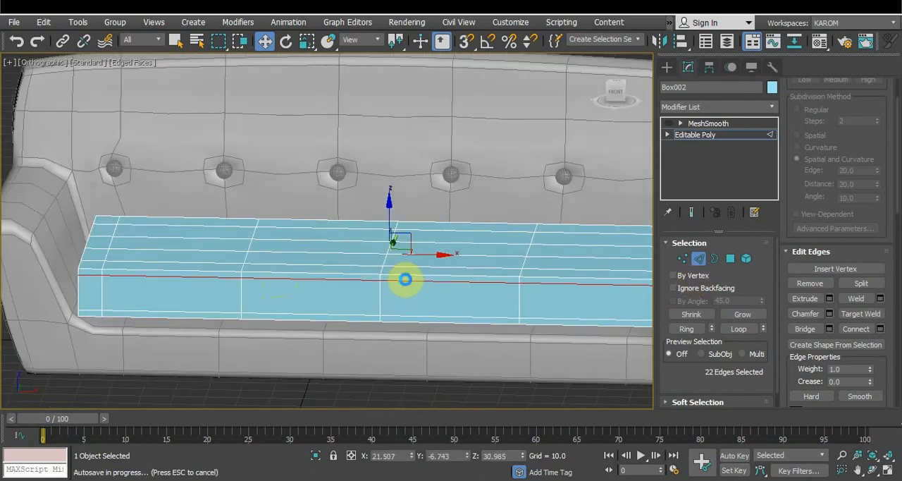
pyautogui.keyDown('ctrl'); pyautogui.doubleClick(430, 314); pyautogui.keyUp('ctrl')
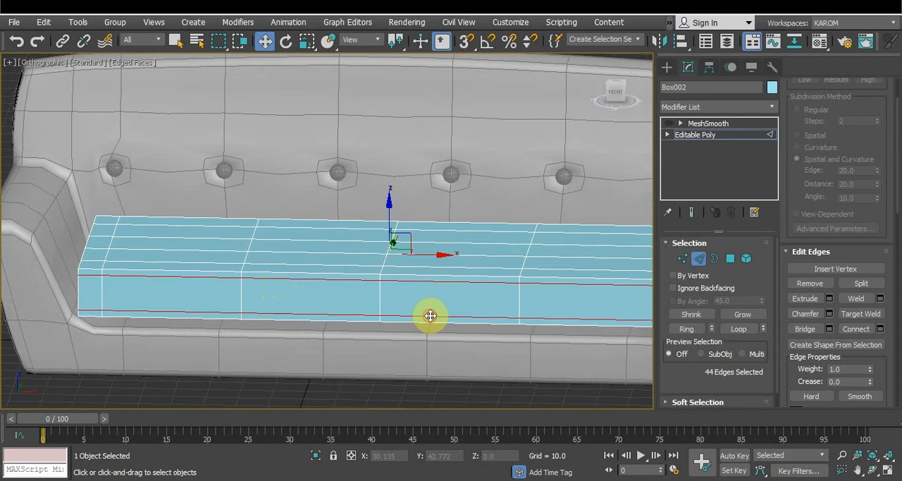
pyautogui.click(830, 315)
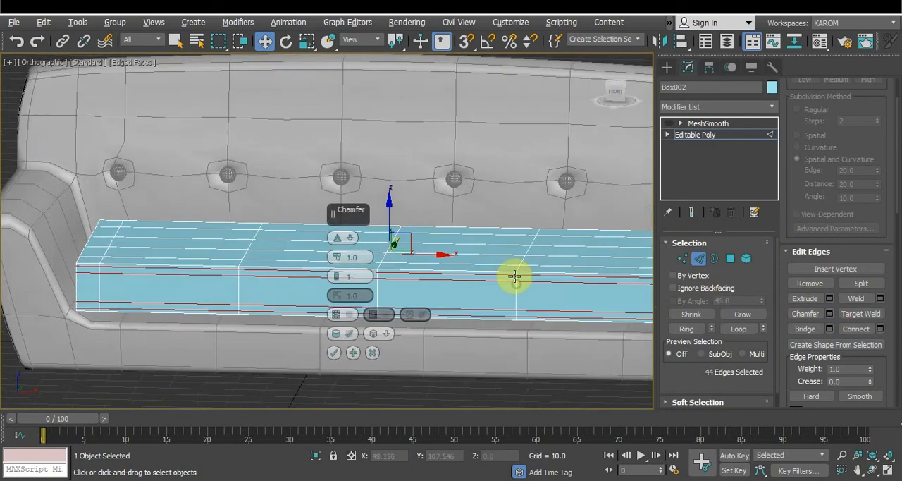
pyautogui.keyDown('alt'); pyautogui.moveTo(515, 276); pyautogui.dragTo(519, 274, button='middle'); pyautogui.keyUp('alt')
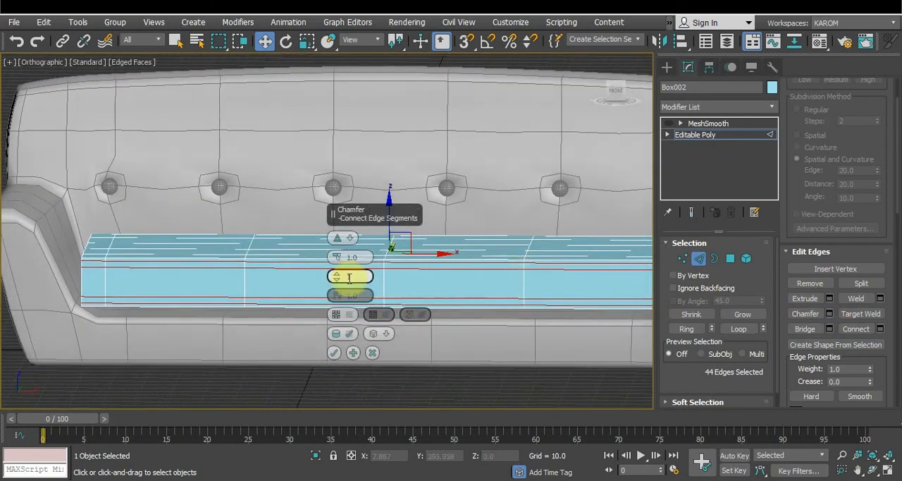
pyautogui.hotkey('ctrl', 'z')
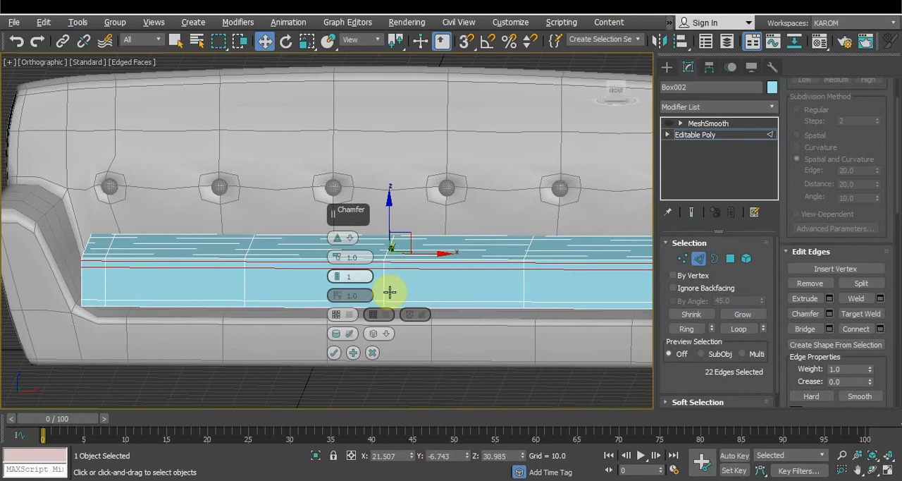
pyautogui.click(372, 352)
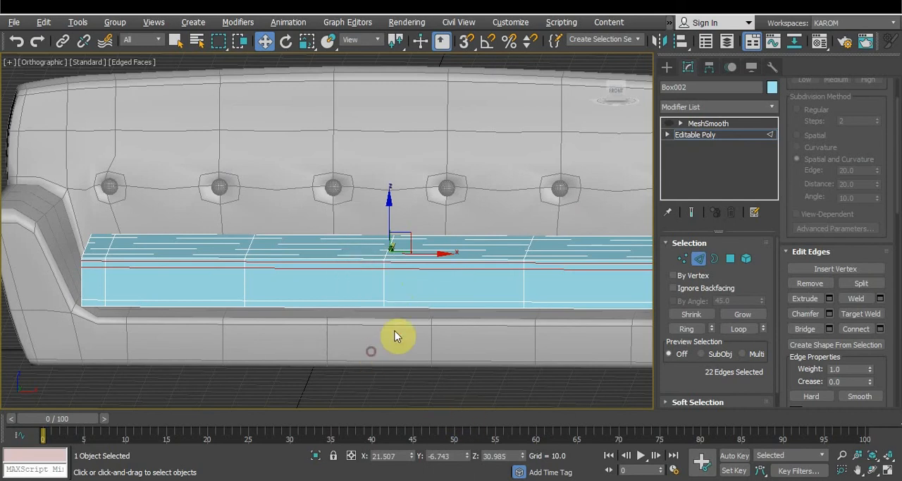
pyautogui.click(504, 264)
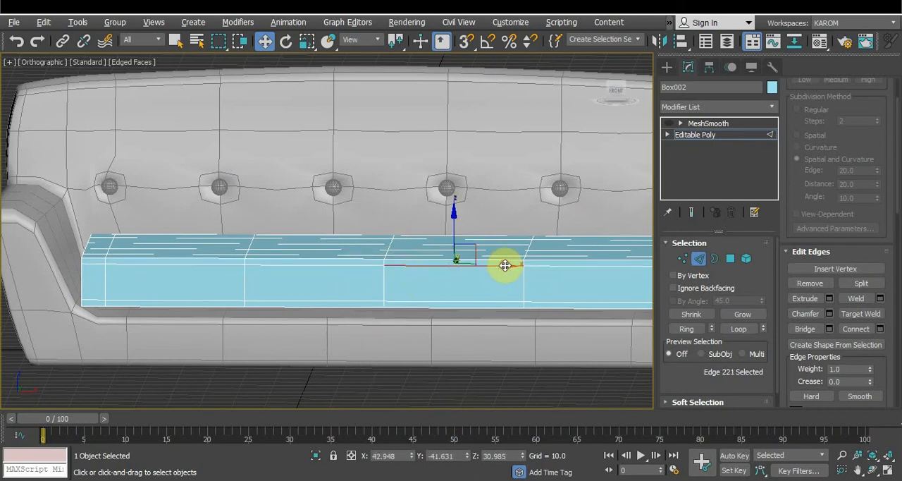
pyautogui.doubleClick(505, 265)
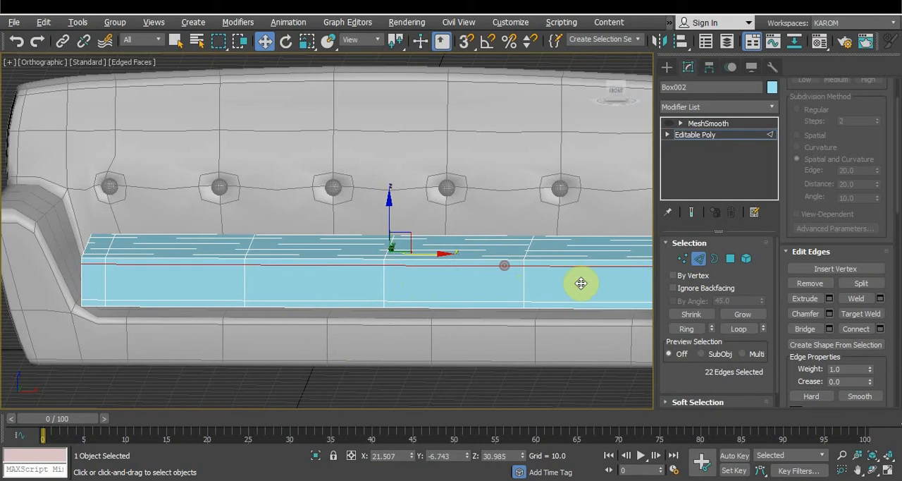
pyautogui.click(829, 313)
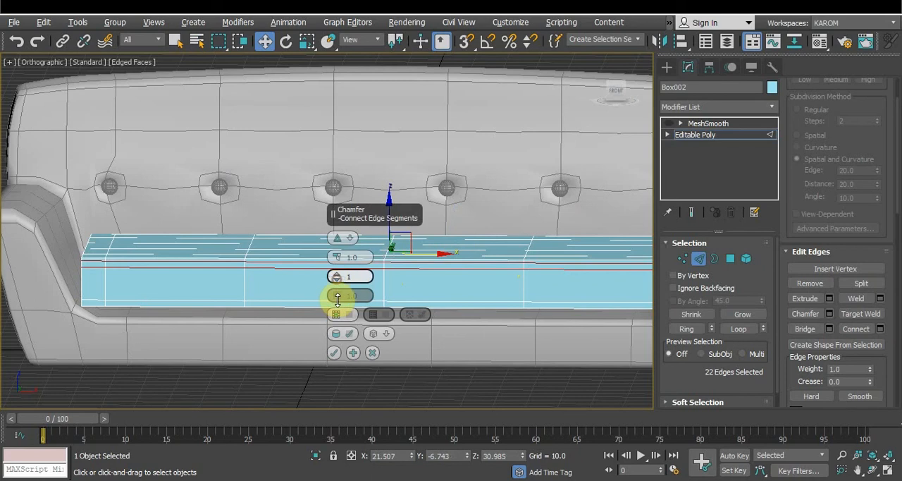
pyautogui.moveTo(340, 258); pyautogui.dragTo(339, 259)
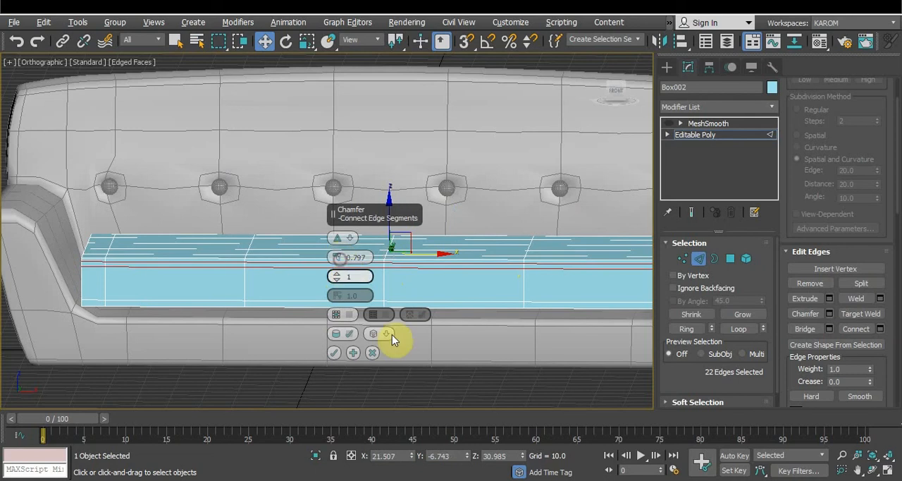
pyautogui.click(371, 352)
pyautogui.click(492, 389)
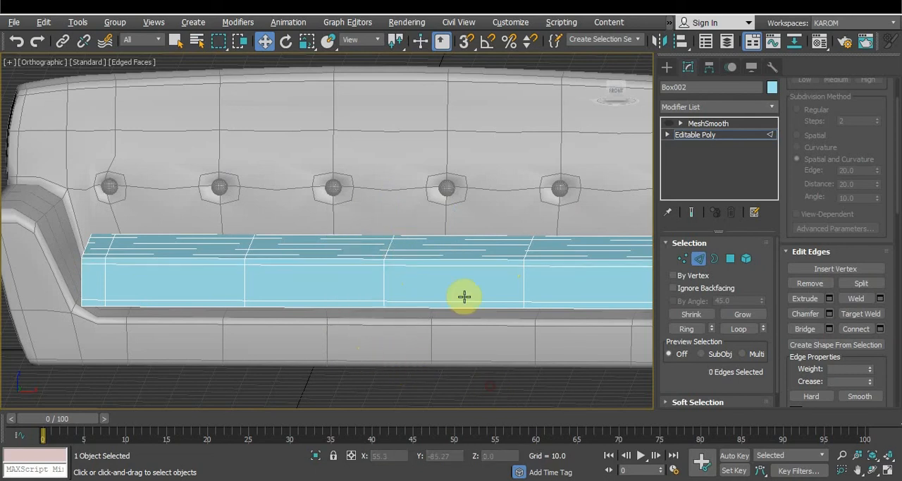
# Select the edge loop along the cushion's top front edge and chamfer it into a narrow strip
pyautogui.doubleClick(450, 260)
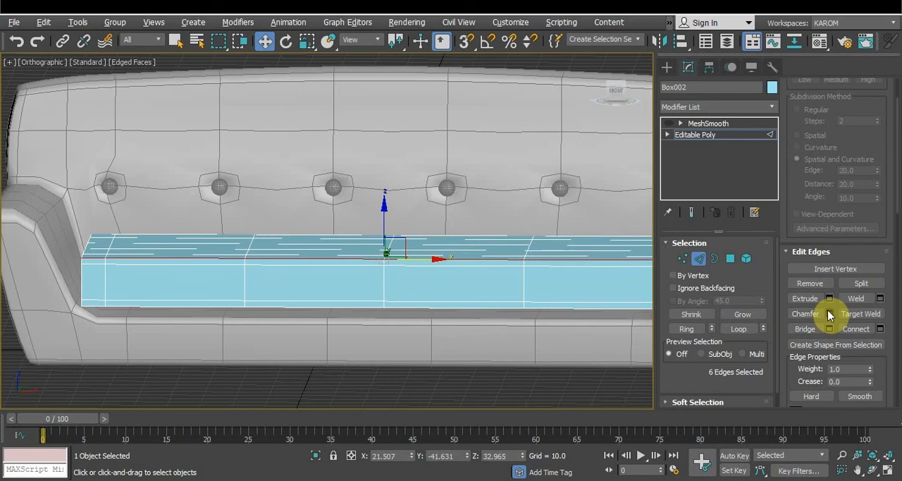
pyautogui.click(790, 313)
pyautogui.keyDown('alt'); pyautogui.moveTo(489, 264); pyautogui.dragTo(478, 290, button='middle'); pyautogui.keyUp('alt')
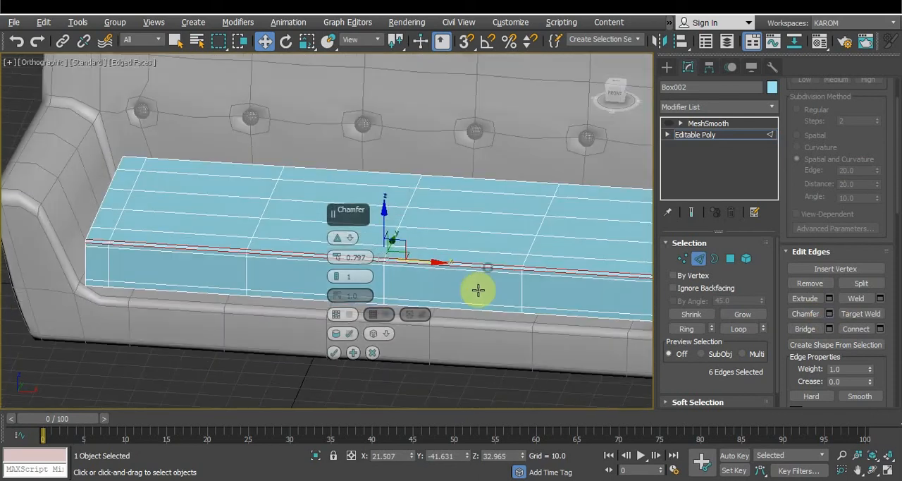
pyautogui.scroll(2, 409, 267)
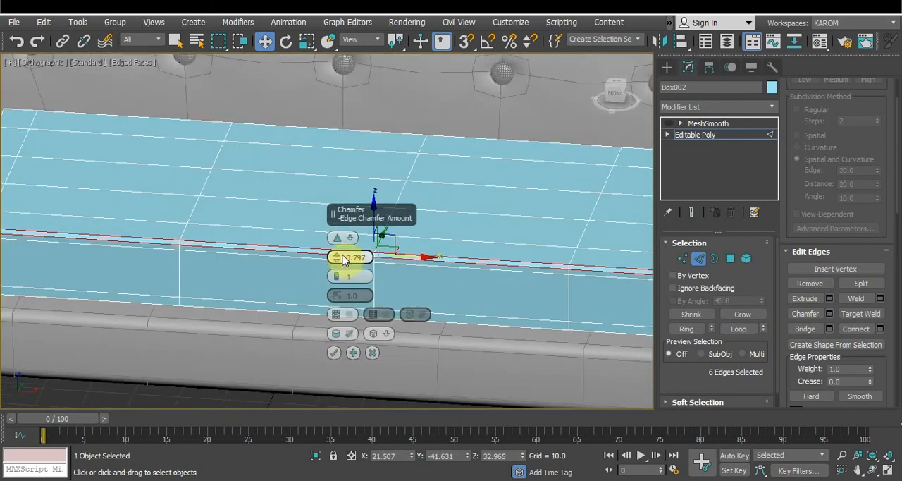
pyautogui.moveTo(336, 255); pyautogui.dragTo(332, 255)
pyautogui.click(334, 352)
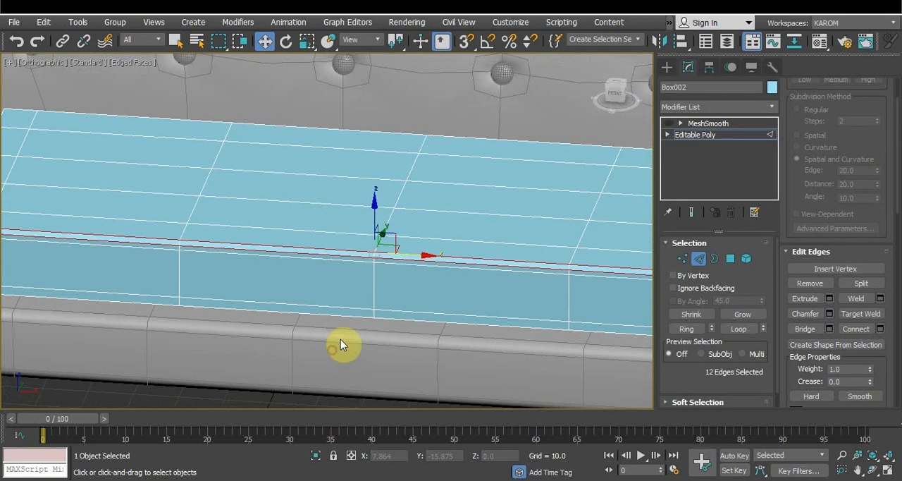
pyautogui.scroll(-2, 467, 273)
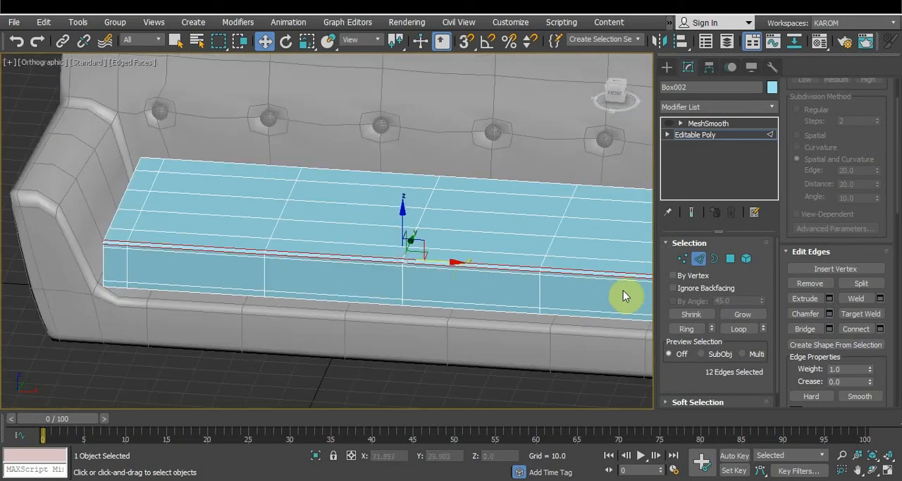
# Select the narrow chamfered polygons along the cushion's top front edge and bevel them outward to a height of 1.107
pyautogui.keyDown('ctrl'); pyautogui.click(730, 258); pyautogui.keyUp('ctrl')
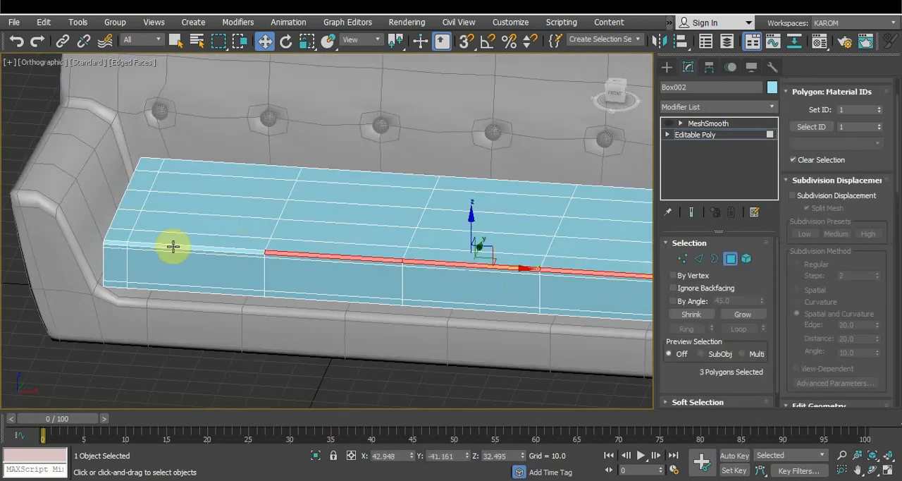
pyautogui.keyDown('ctrl'); pyautogui.click(145, 245); pyautogui.keyUp('ctrl')
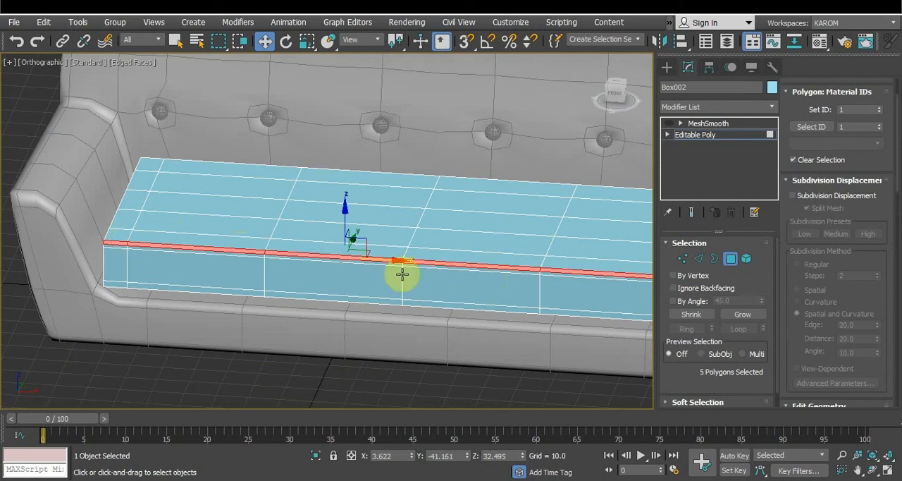
pyautogui.scroll(-2, 412, 268)
pyautogui.keyDown('ctrl'); pyautogui.click(594, 278); pyautogui.keyUp('ctrl')
pyautogui.keyDown('ctrl'); pyautogui.click(612, 276); pyautogui.keyUp('ctrl')
pyautogui.scroll(-10, 859, 317)
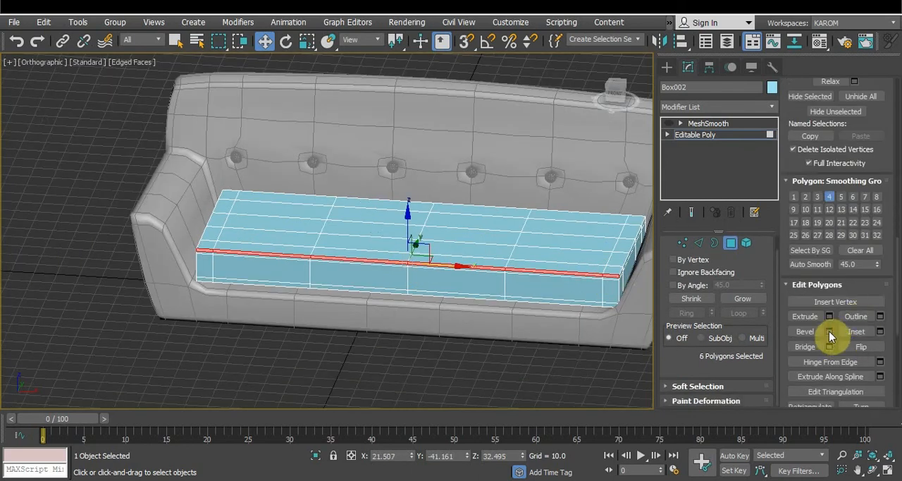
pyautogui.click(829, 330)
pyautogui.scroll(5, 571, 276)
pyautogui.moveTo(336, 256); pyautogui.dragTo(337, 303)
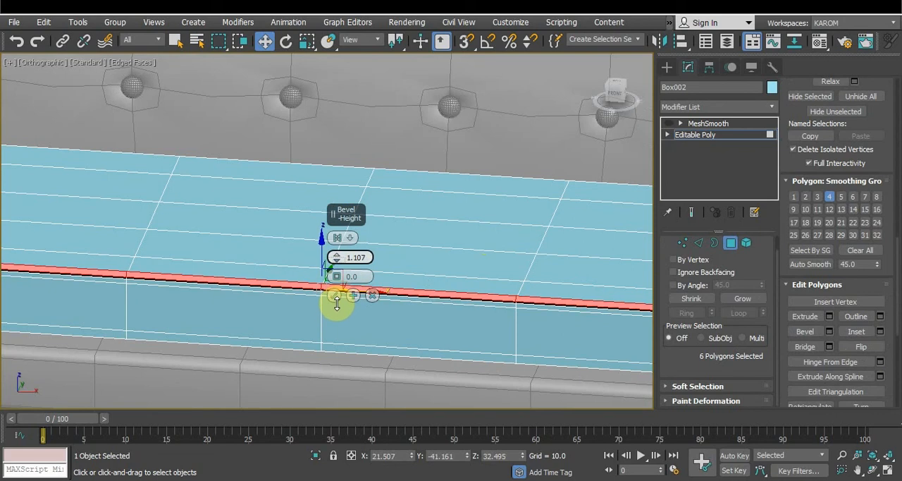
pyautogui.click(337, 298)
# Check the beveled front trim at the MeshSmooth level from several angles and return to the cushion's Editable Poly level
pyautogui.keyDown('alt'); pyautogui.moveTo(433, 279); pyautogui.dragTo(648, 250, button='middle'); pyautogui.keyUp('alt')
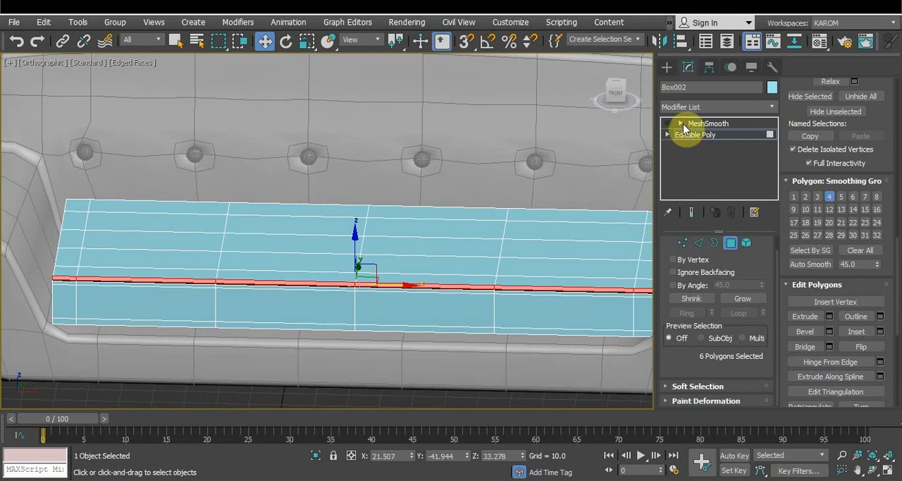
pyautogui.click(705, 124)
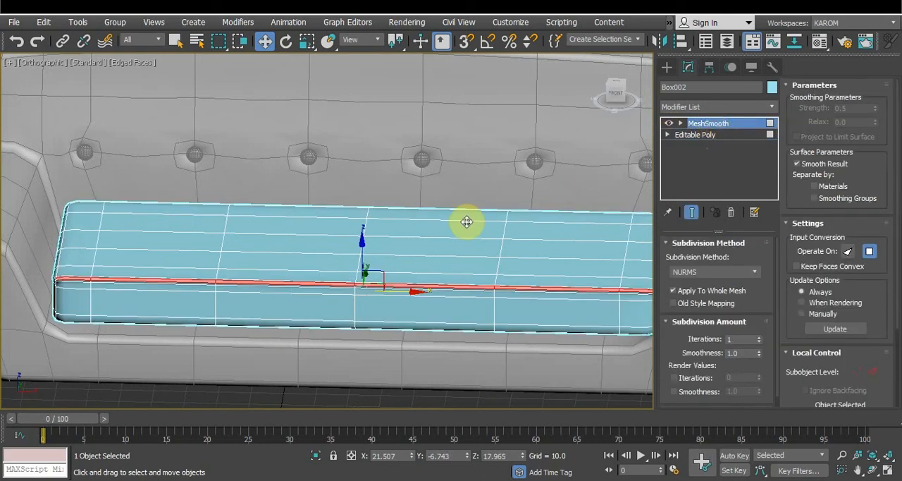
pyautogui.click(684, 135)
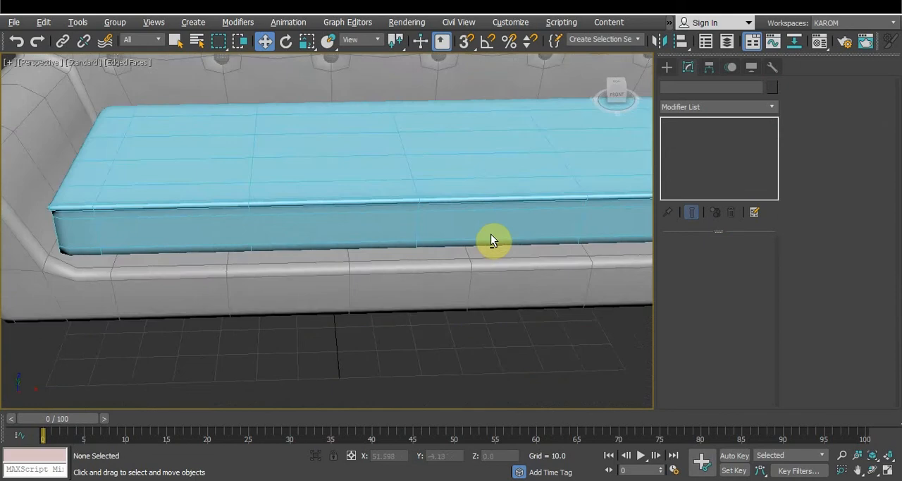
pyautogui.keyDown('alt'); pyautogui.moveTo(491, 234); pyautogui.dragTo(461, 298, button='middle'); pyautogui.keyUp('alt')
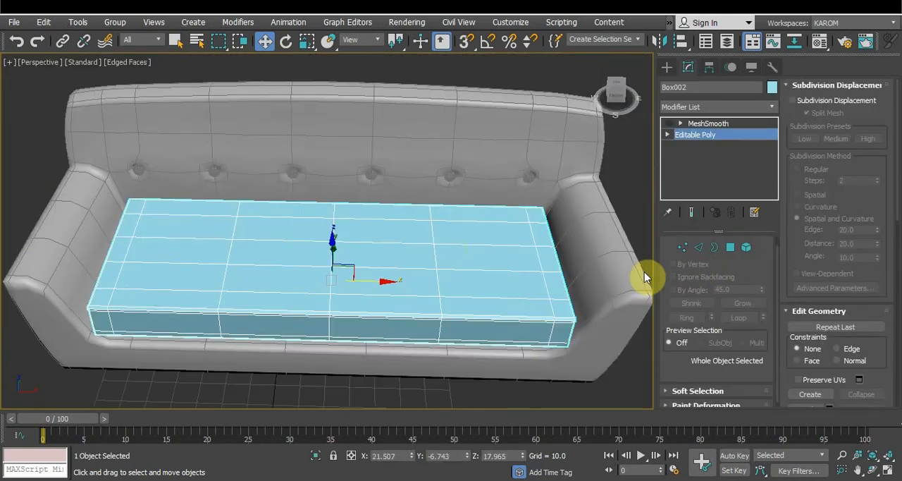
# Select the cushion's vertical edges in the front view and connect them with a single segment and a pinch of 0
pyautogui.click(698, 246)
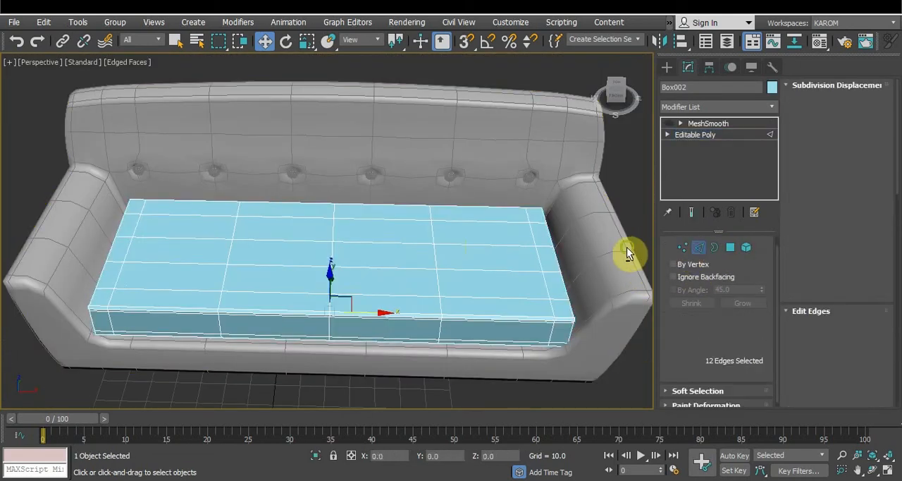
pyautogui.press('f')
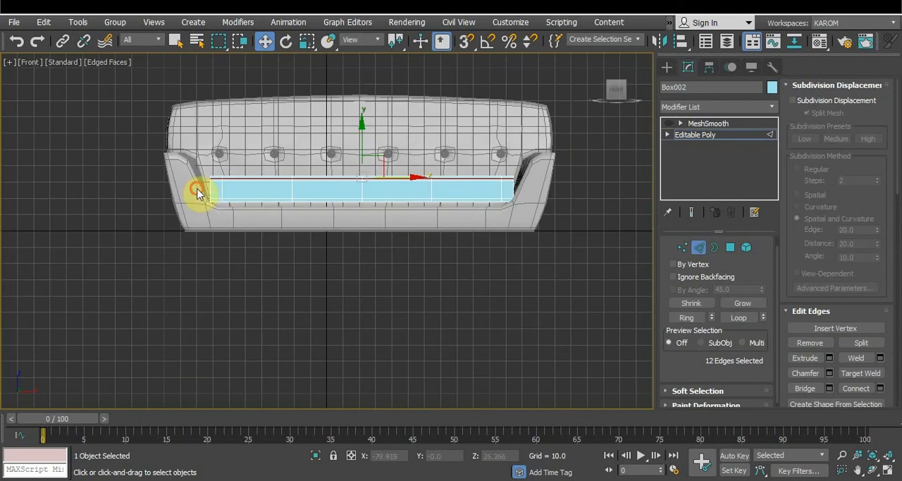
pyautogui.keyDown('ctrl'); pyautogui.moveTo(199, 195); pyautogui.dragTo(527, 194); pyautogui.keyUp('ctrl')
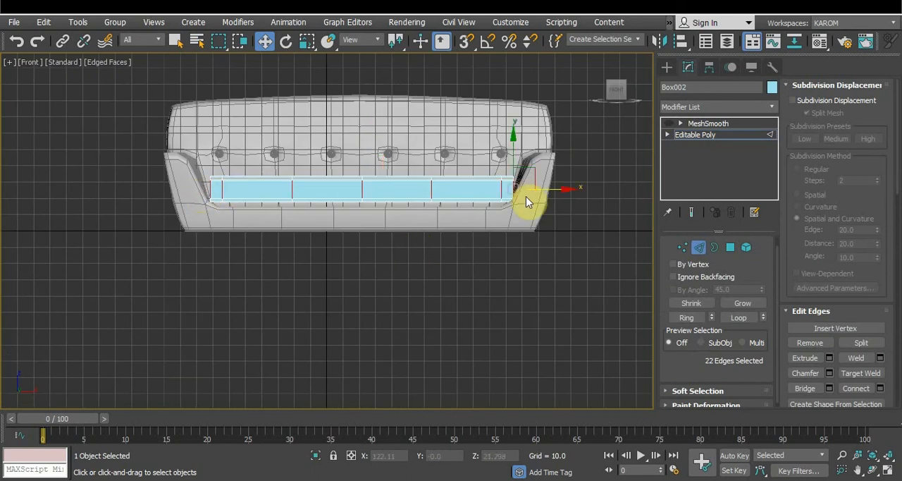
pyautogui.click(880, 387)
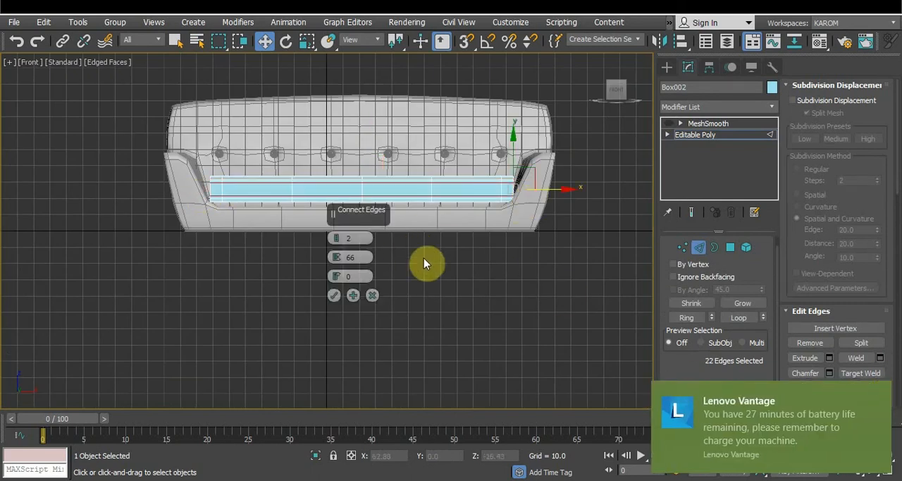
pyautogui.rightClick(338, 258)
pyautogui.rightClick(339, 241)
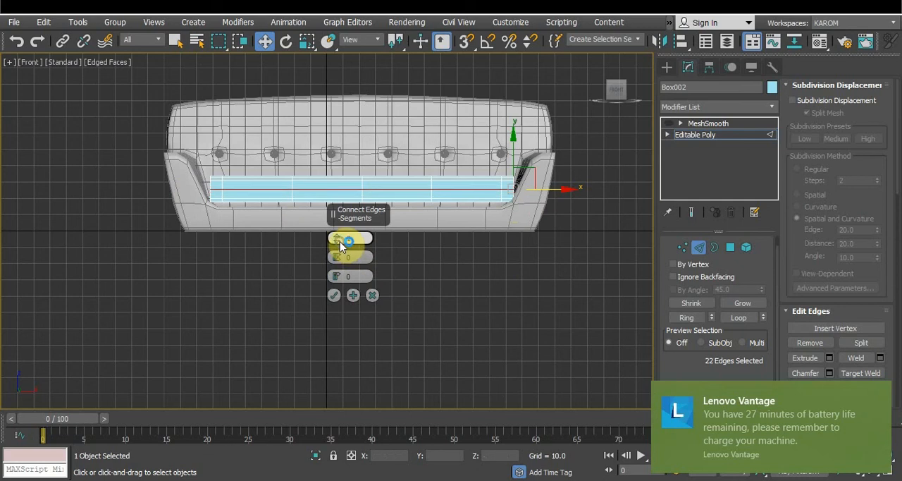
pyautogui.click(335, 295)
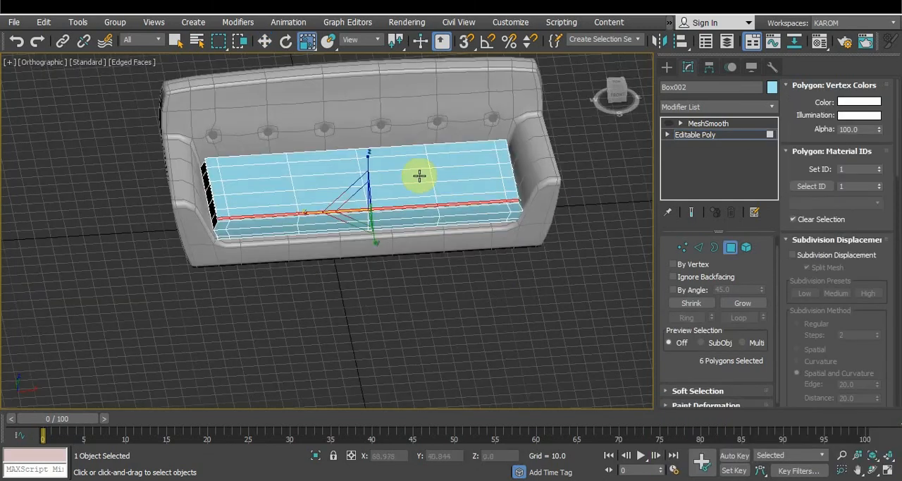
# Select the six central polygons on the cushion's top face and raise them vertically by about 1.9 units
pyautogui.click(415, 176)
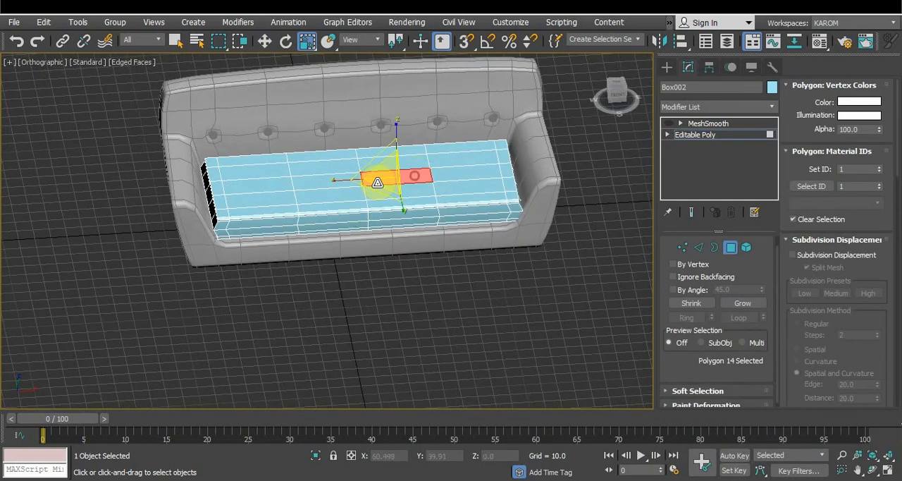
pyautogui.keyDown('ctrl'); pyautogui.click(322, 181); pyautogui.keyUp('ctrl')
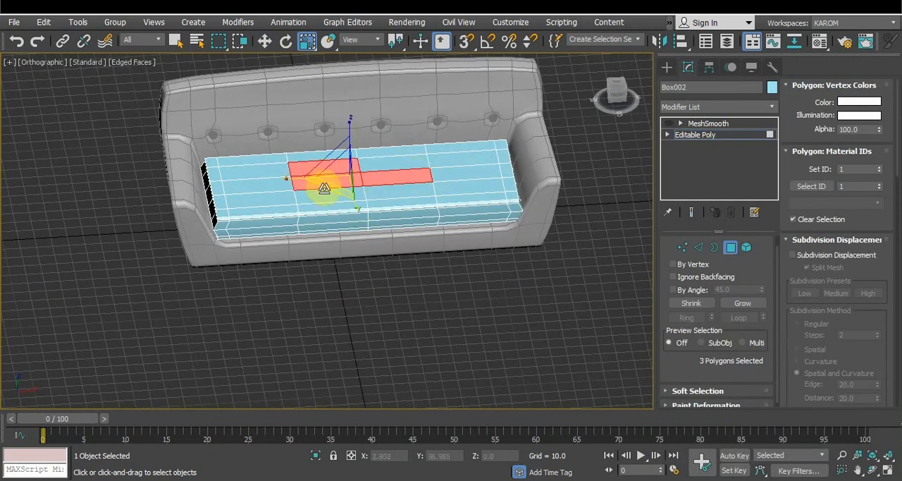
pyautogui.keyDown('ctrl'); pyautogui.click(326, 196); pyautogui.keyUp('ctrl')
pyautogui.keyDown('ctrl'); pyautogui.click(393, 191); pyautogui.keyUp('ctrl')
pyautogui.keyDown('ctrl'); pyautogui.click(393, 160); pyautogui.keyUp('ctrl')
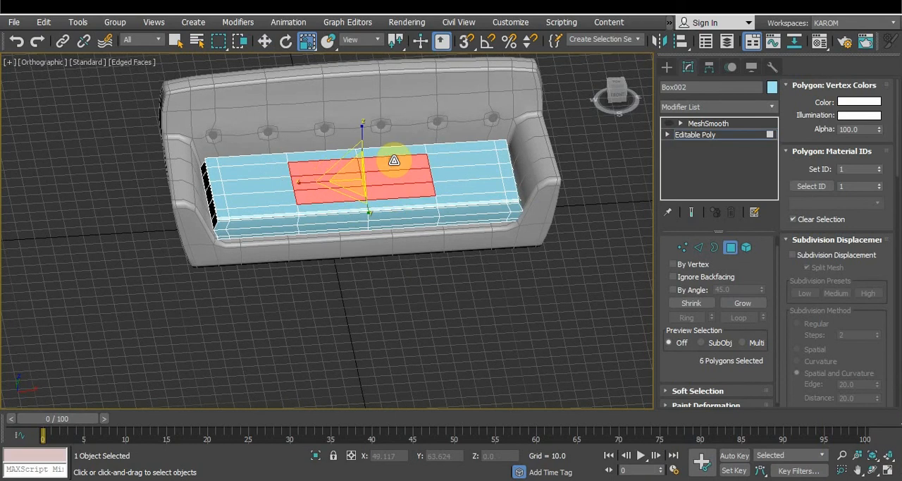
pyautogui.press('w')
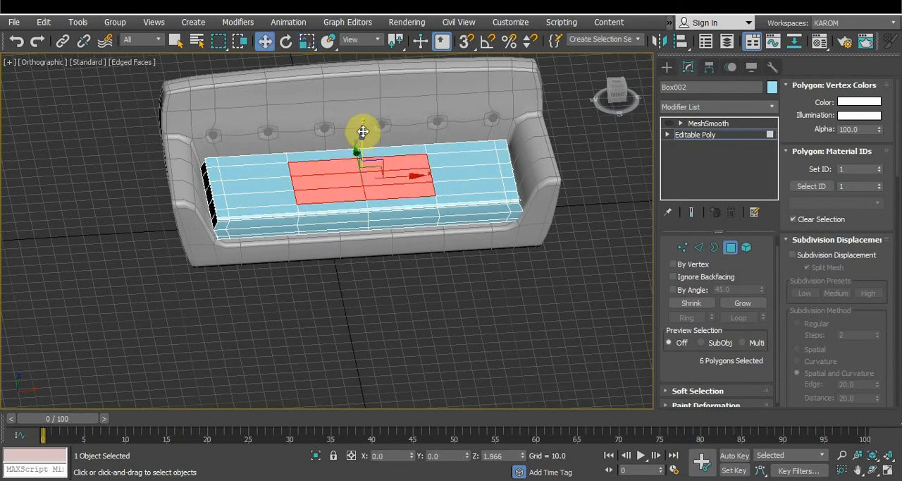
pyautogui.moveTo(362, 131); pyautogui.dragTo(362, 131)
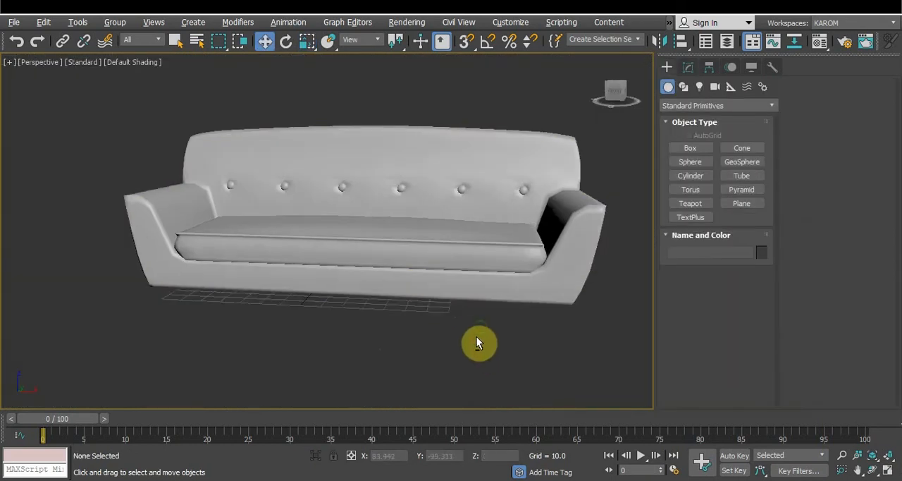
# Create a cylinder about 6.3 in radius and 42 high in front of the sofa, show edged faces and convert it to Editable Poly
pyautogui.keyDown('alt'); pyautogui.moveTo(476, 343); pyautogui.dragTo(356, 340, button='middle'); pyautogui.keyUp('alt')
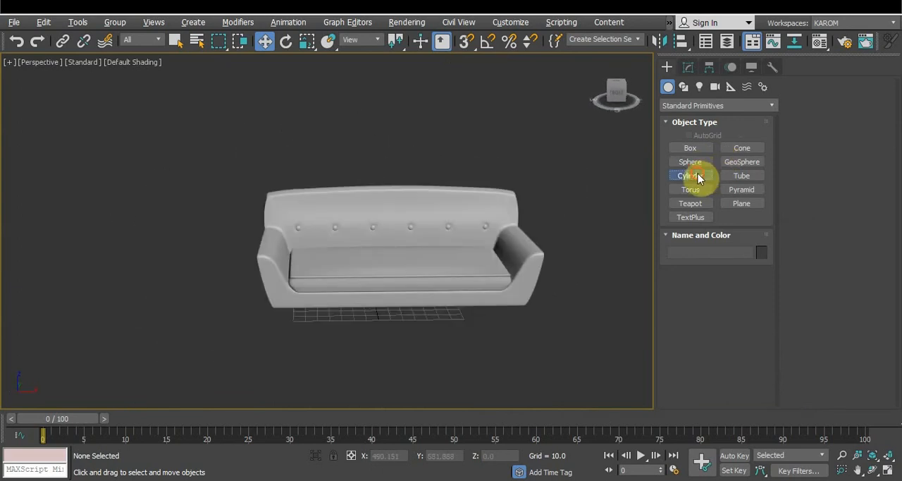
pyautogui.click(691, 175)
pyautogui.moveTo(437, 345); pyautogui.dragTo(438, 346)
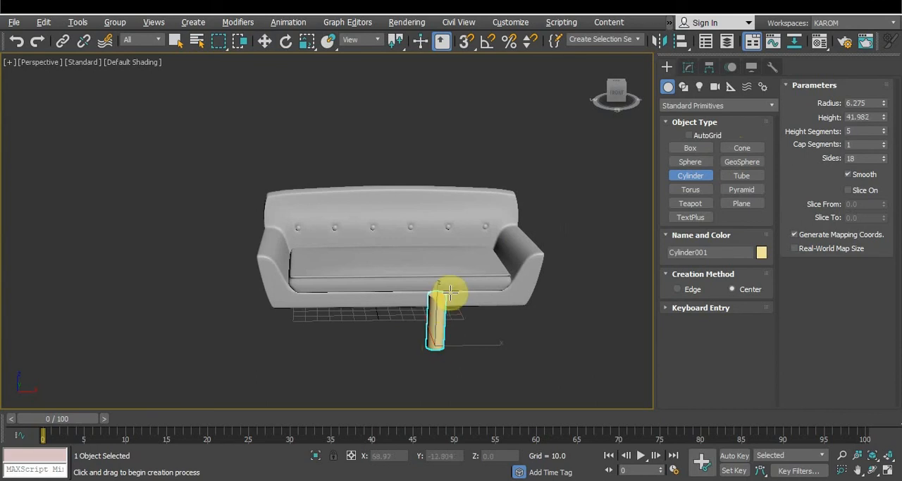
pyautogui.rightClick(583, 285)
pyautogui.press('F4')
pyautogui.rightClick(584, 284)
pyautogui.click(580, 439)
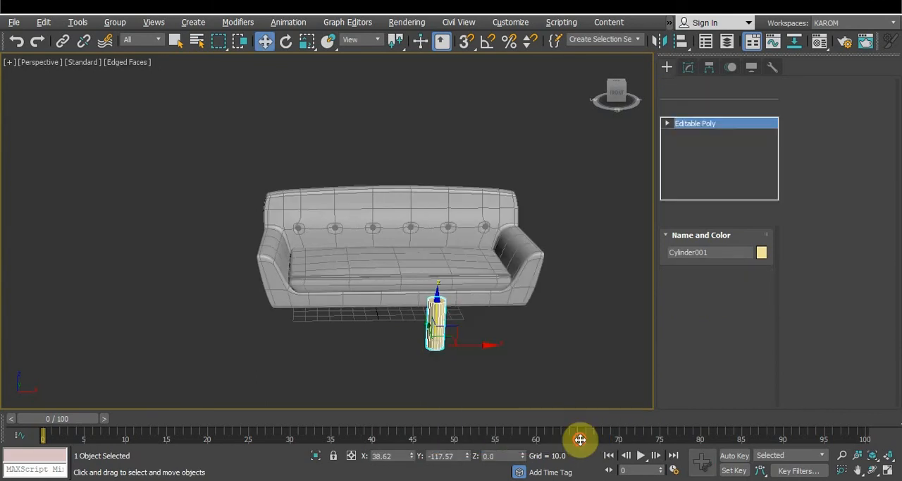
# Select the cylinder's bottom ring of vertices and scale it inward to taper the leg toward the floor
pyautogui.click(683, 259)
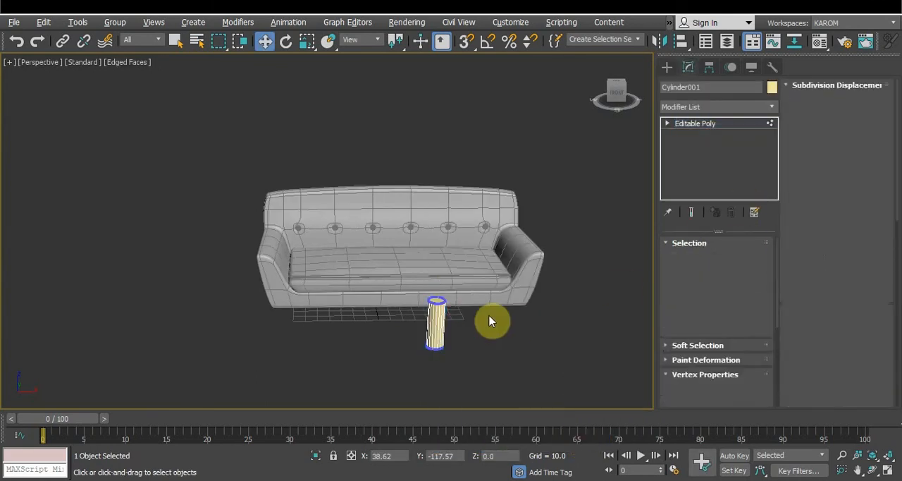
pyautogui.moveTo(407, 334); pyautogui.dragTo(486, 371)
pyautogui.moveTo(430, 349); pyautogui.dragTo(440, 381)
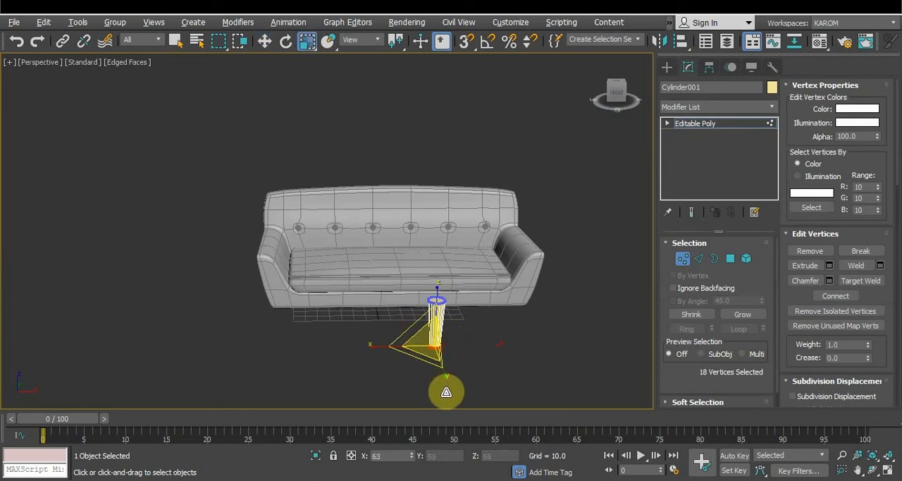
pyautogui.click(436, 328)
# Change the leg's object color to the orange custom color
pyautogui.click(771, 86)
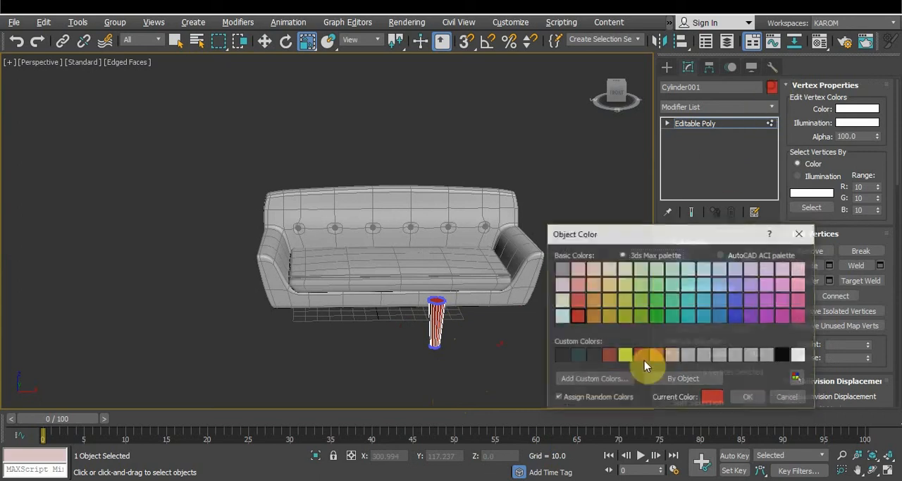
pyautogui.click(654, 356)
pyautogui.click(746, 397)
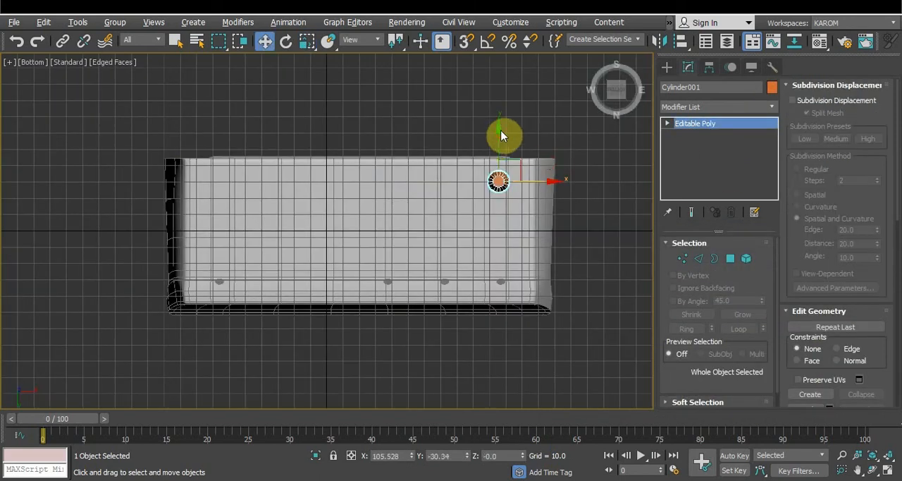
# Clone the front leg as a single copy about 59 units toward the sofa's back in the bottom view, with the grid hidden
pyautogui.click(501, 133)
pyautogui.click(498, 177)
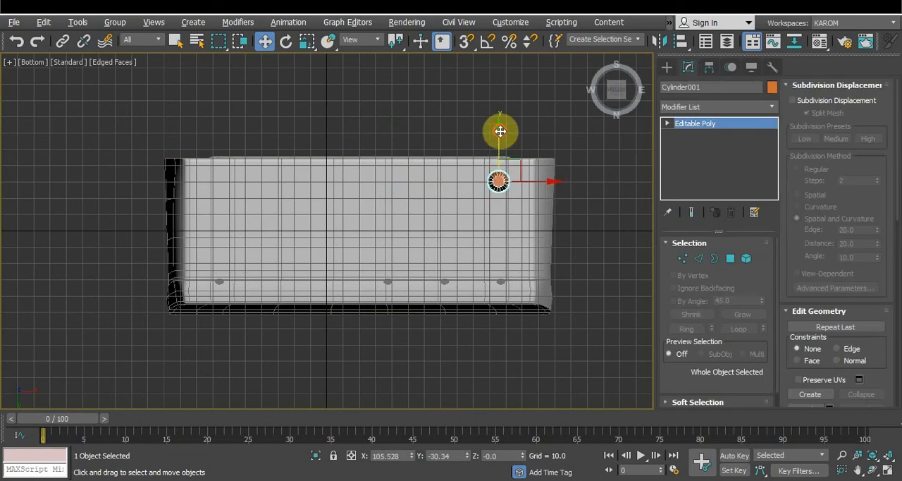
pyautogui.moveTo(497, 133)
pyautogui.mouseDown()
pyautogui.moveTo(500, 124)
pyautogui.moveTo(499, 224)
pyautogui.mouseUp()
pyautogui.press('g')
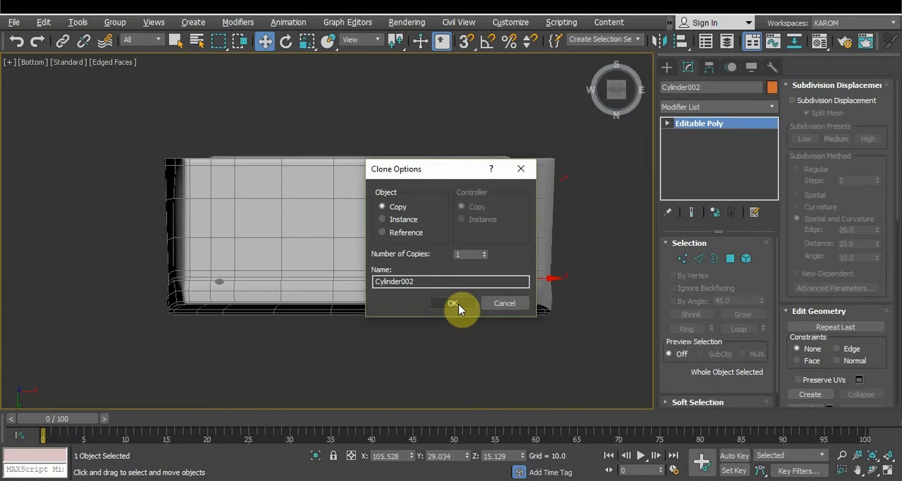
pyautogui.click(454, 304)
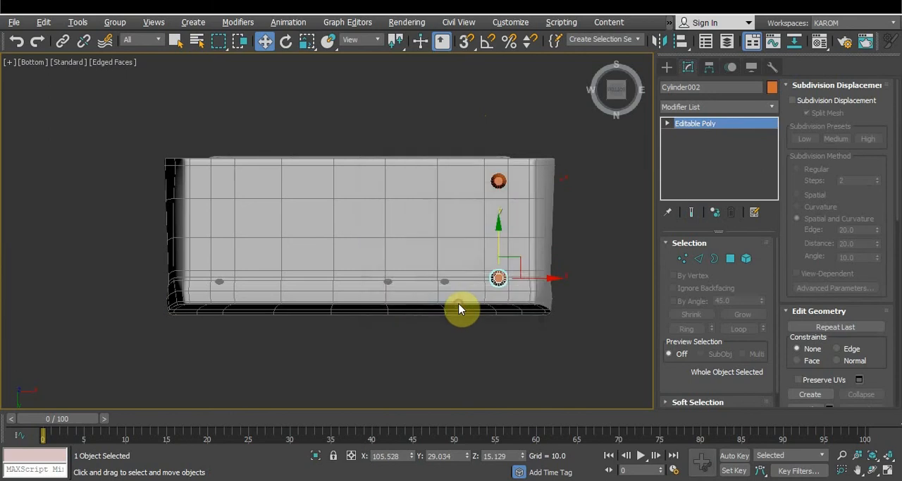
# Select the front and back legs at this end of the sofa and rotate them slightly to splay them outward
pyautogui.keyDown('ctrl'); pyautogui.click(501, 181); pyautogui.keyUp('ctrl')
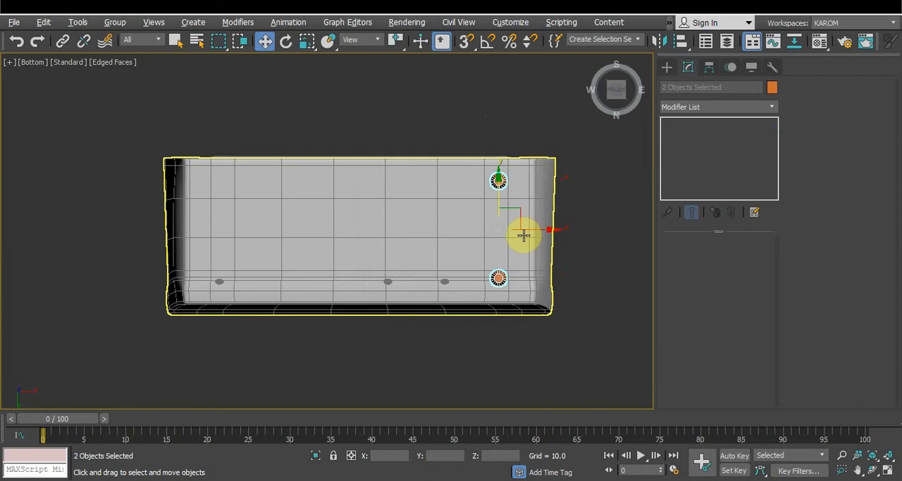
pyautogui.press('e')
pyautogui.moveTo(510, 229); pyautogui.dragTo(511, 230)
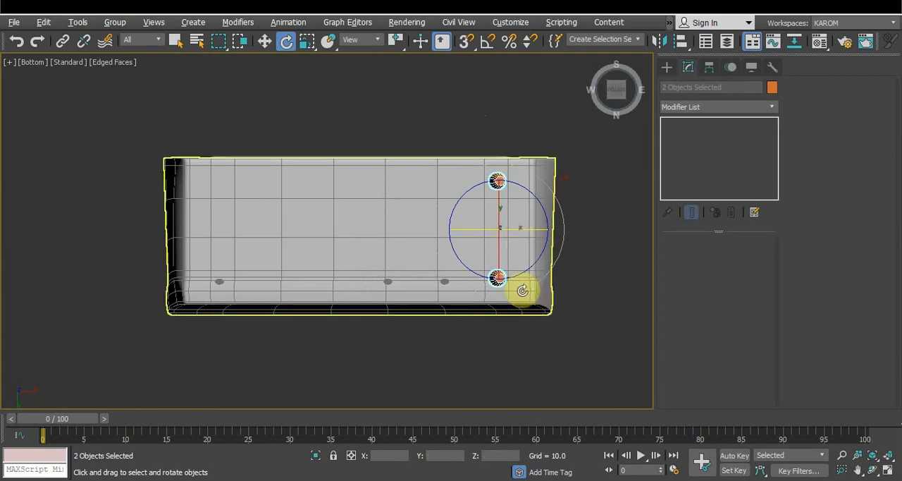
# Mirror the two selected legs along X as a copy with an offset of about -181 to the sofa's opposite end
pyautogui.click(667, 41)
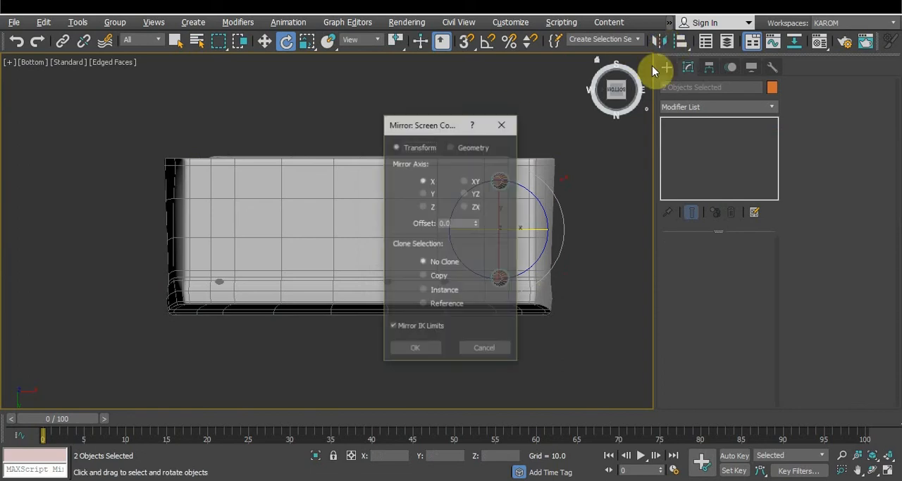
pyautogui.moveTo(580, 147); pyautogui.dragTo(744, 168)
pyautogui.click(666, 308)
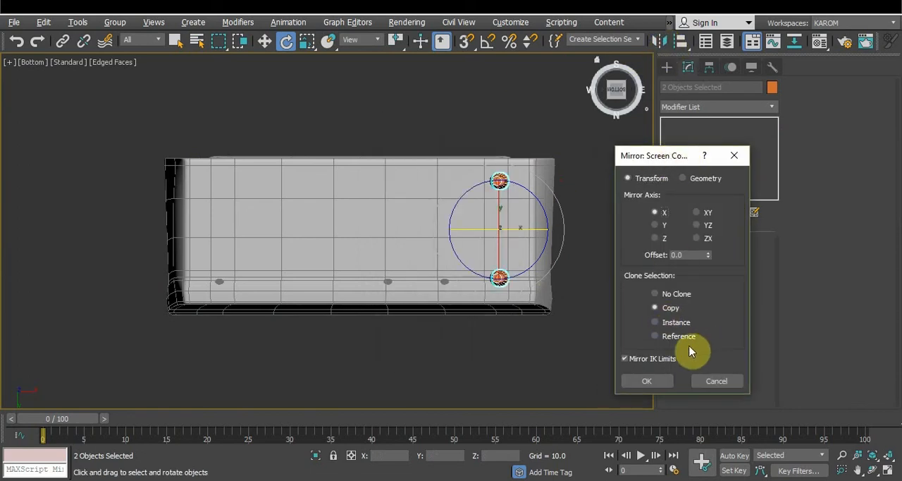
pyautogui.moveTo(709, 246); pyautogui.dragTo(715, 363)
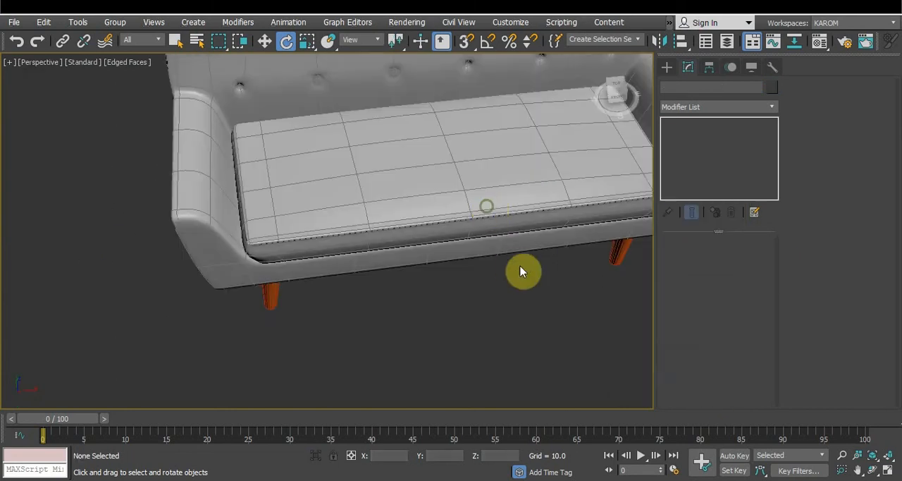
pyautogui.scroll(-5, 443, 291)
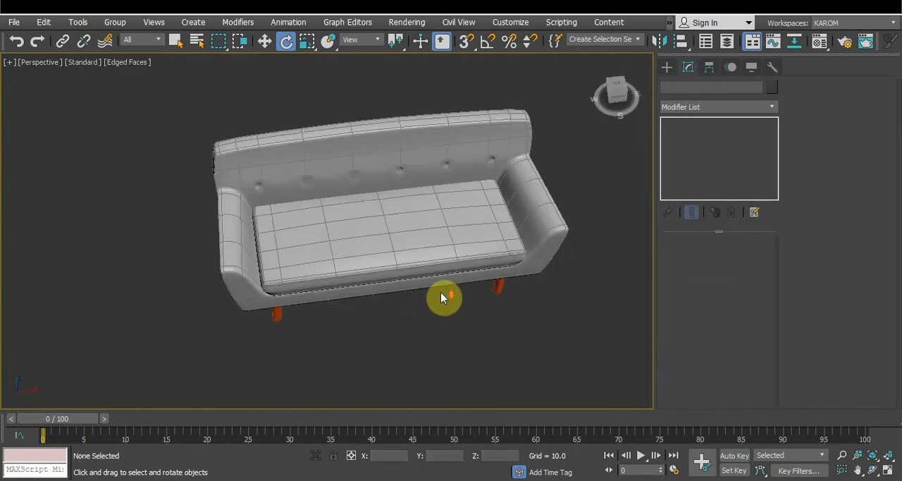
# Rotate the rear pair of legs slightly in the side view and hide the grid in the perspective view
pyautogui.keyDown('alt'); pyautogui.moveTo(429, 296); pyautogui.dragTo(322, 289, button='middle'); pyautogui.keyUp('alt')
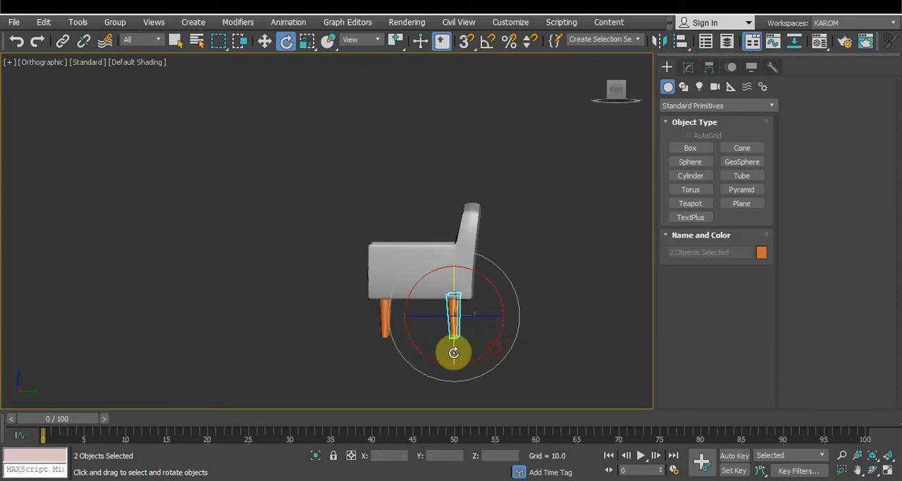
pyautogui.click(404, 371)
pyautogui.moveTo(349, 311); pyautogui.dragTo(348, 309)
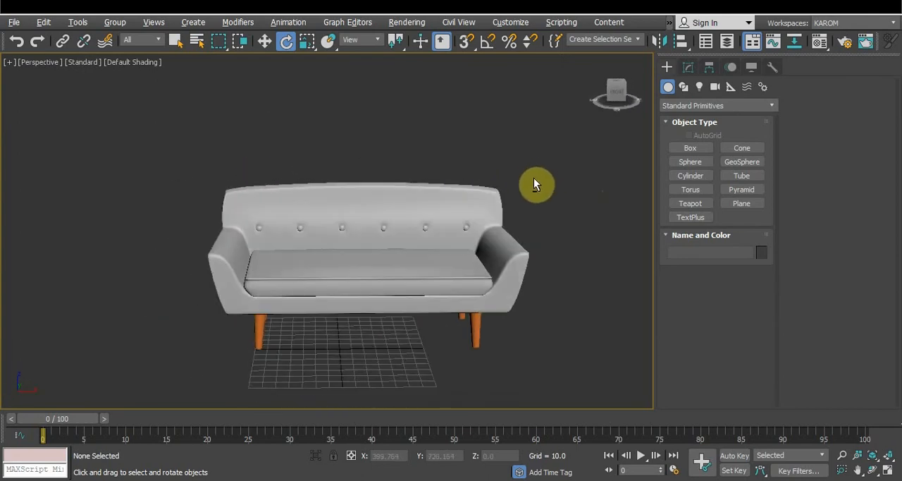
pyautogui.press('g')
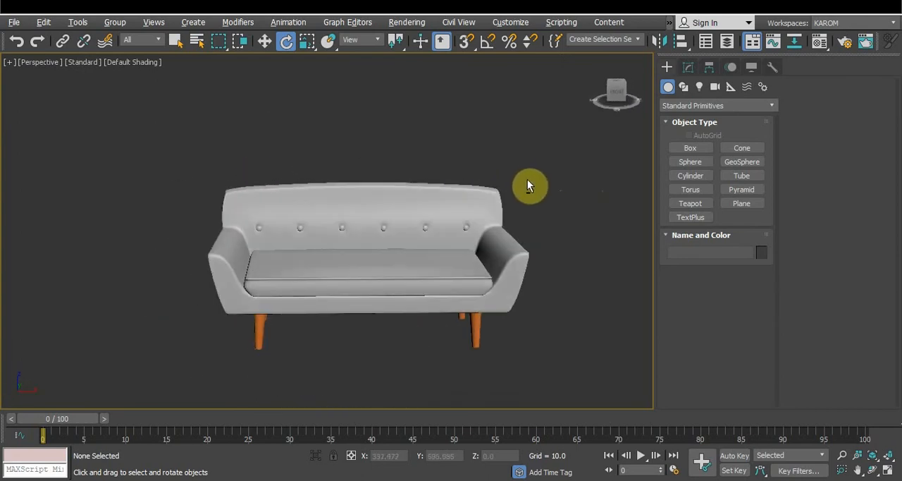